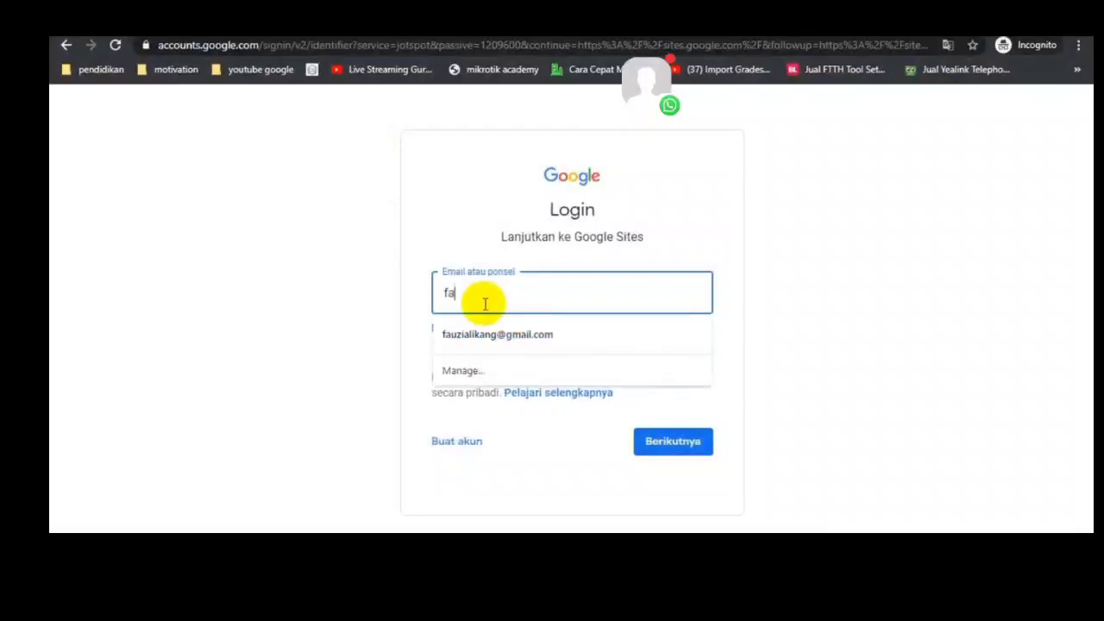
# Step: Sign in to Google Sites with the account's e-mail address and password
pyautogui.press('Down')
pyautogui.press('Return')
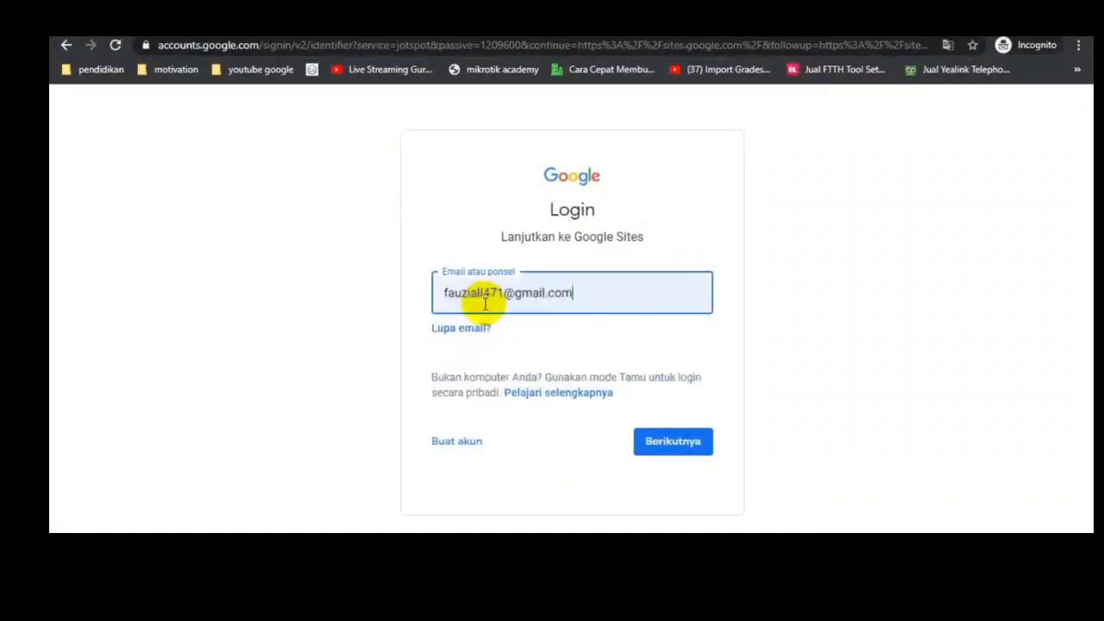
pyautogui.click(653, 438)
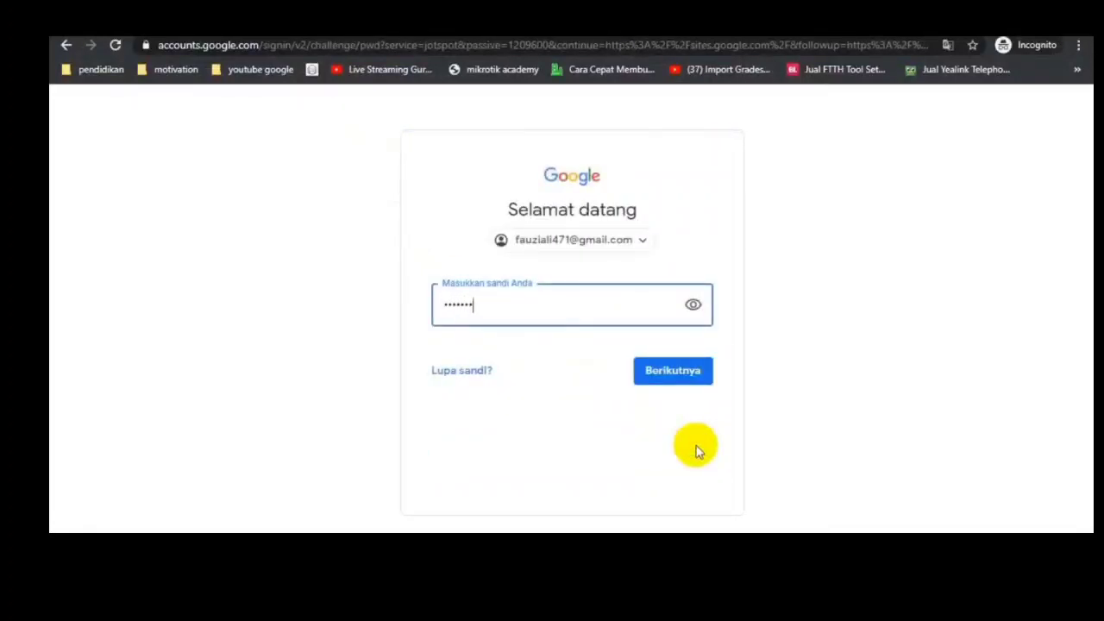
pyautogui.press('Return')
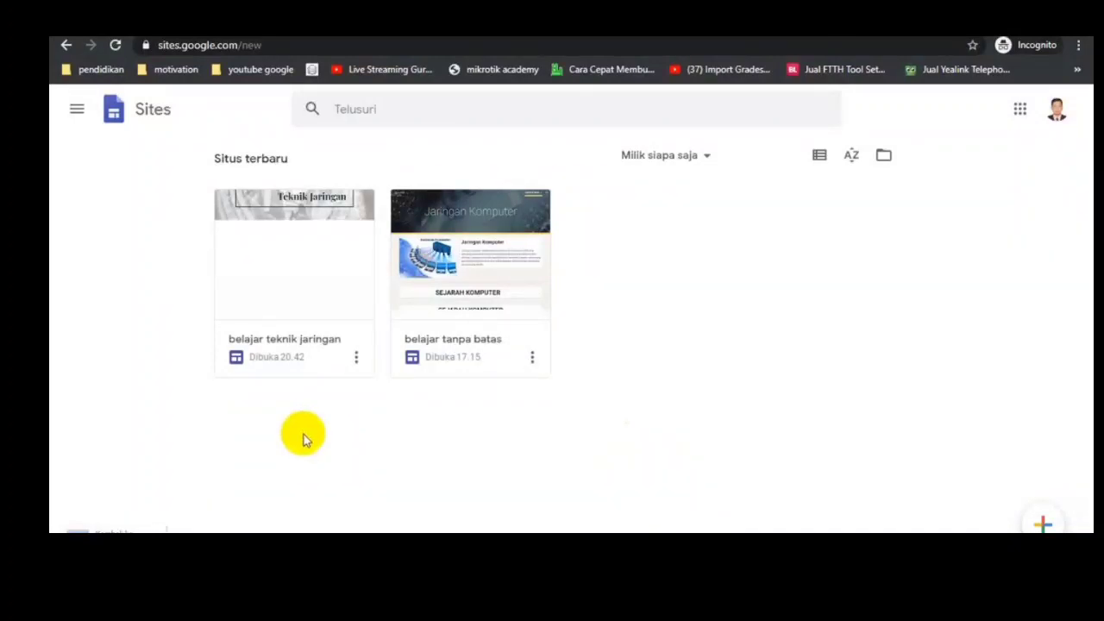
# Step: Open the "belajar teknik jaringan" site and insert the layout with one image beside text between the header and footer
pyautogui.click(301, 286)
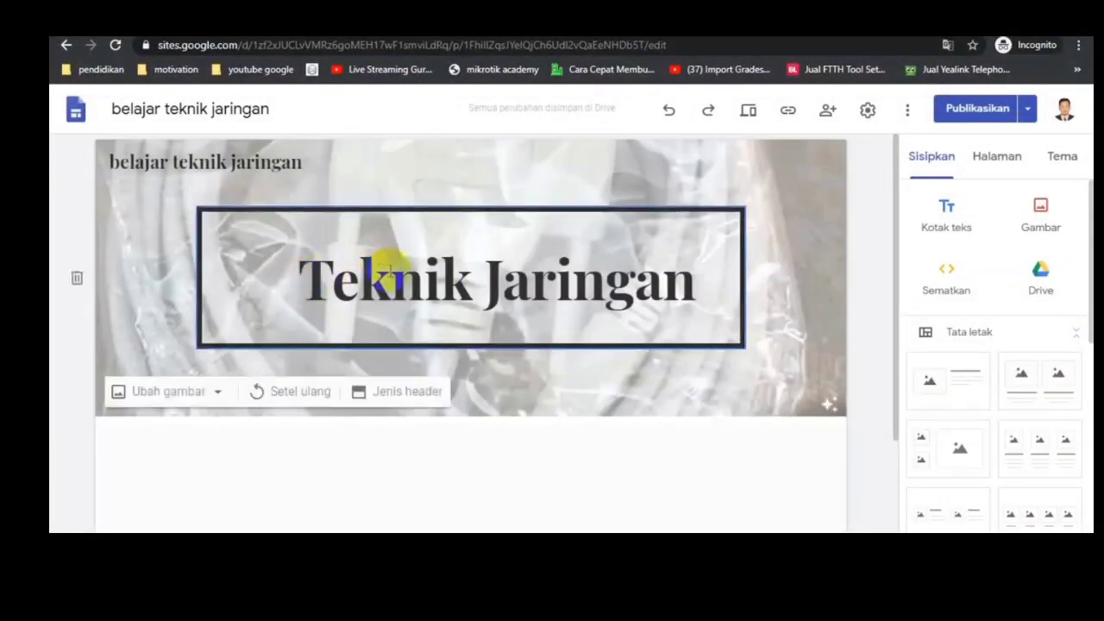
pyautogui.scroll(-1, 432, 310)
pyautogui.scroll(-1, 455, 329)
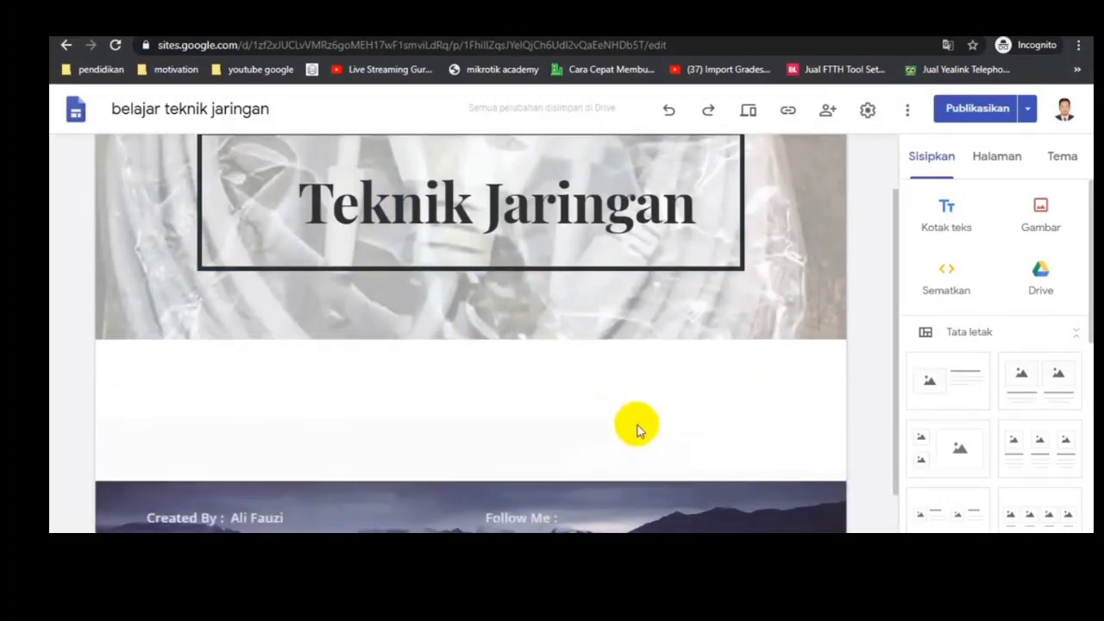
pyautogui.scroll(-1, 638, 425)
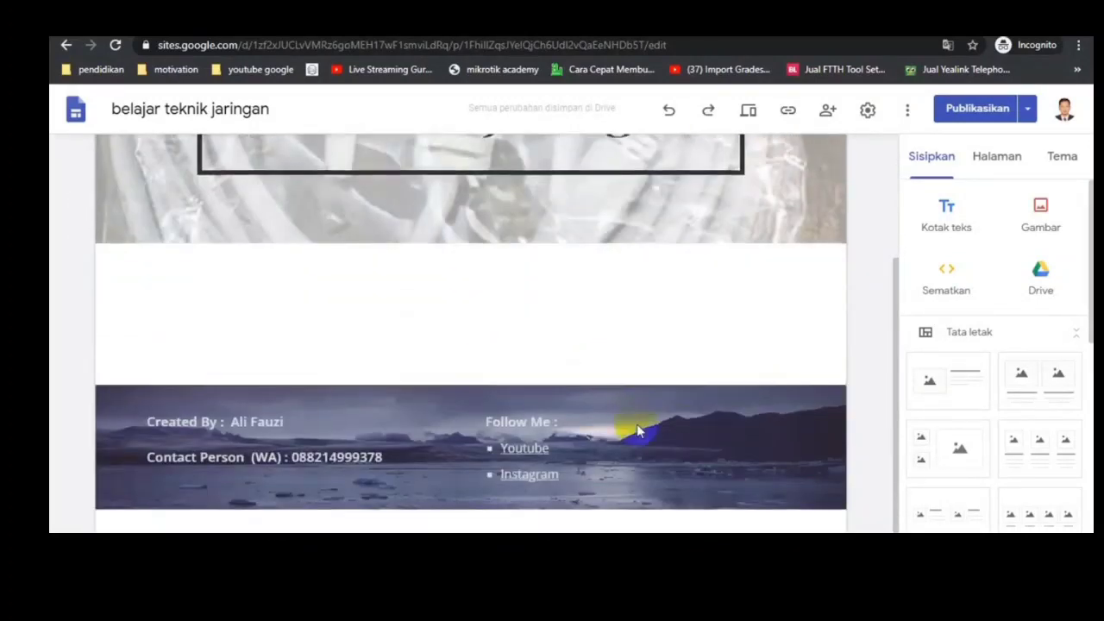
pyautogui.scroll(3, 575, 357)
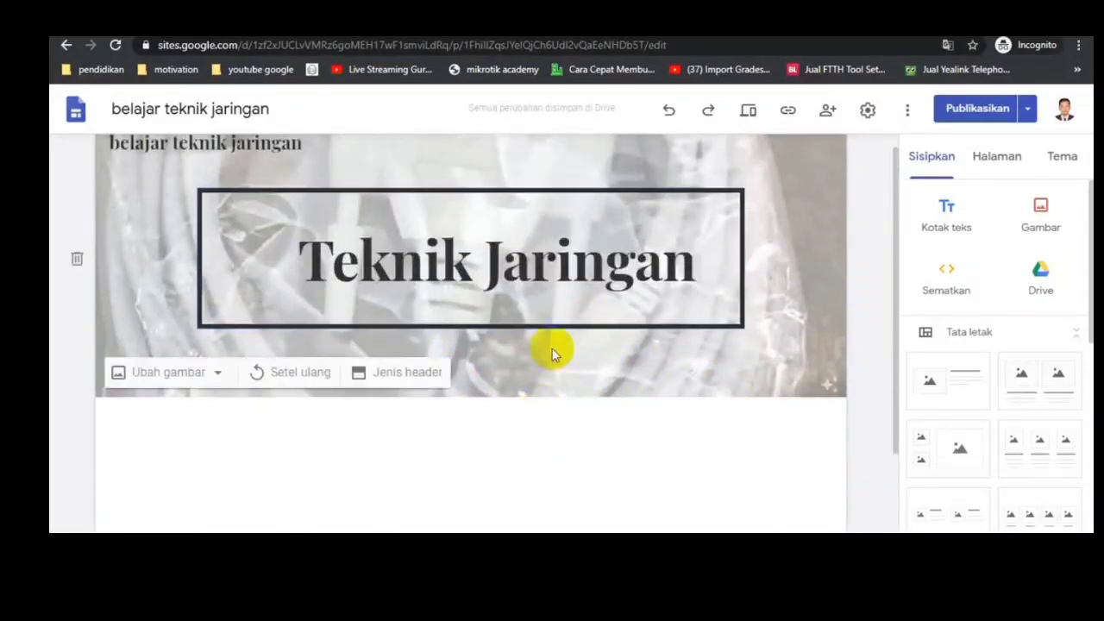
pyautogui.scroll(-3, 564, 370)
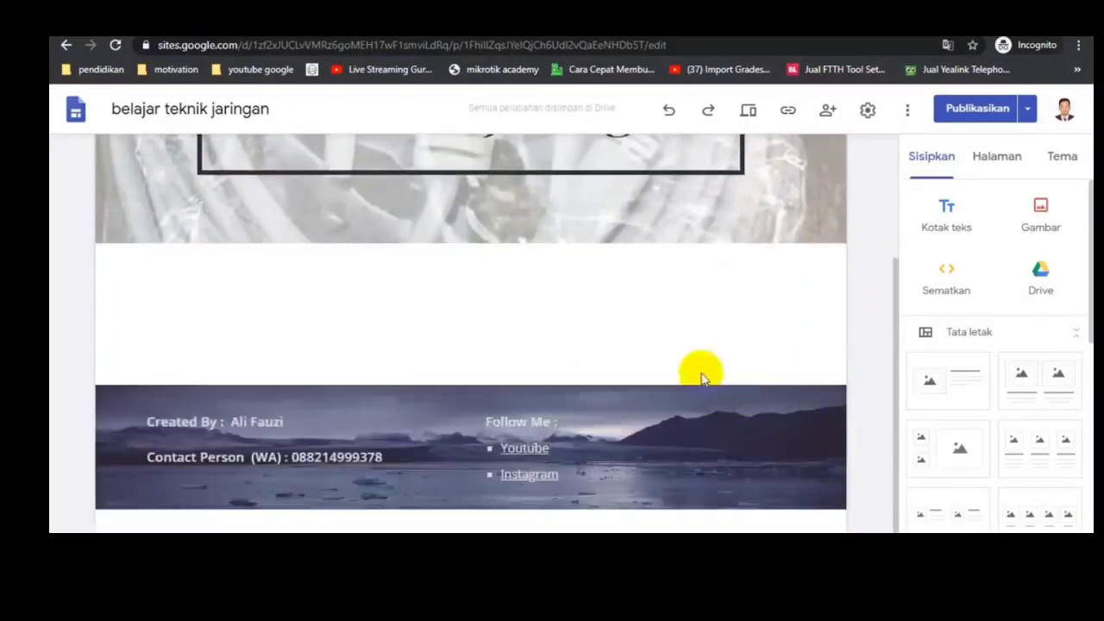
pyautogui.click(960, 384)
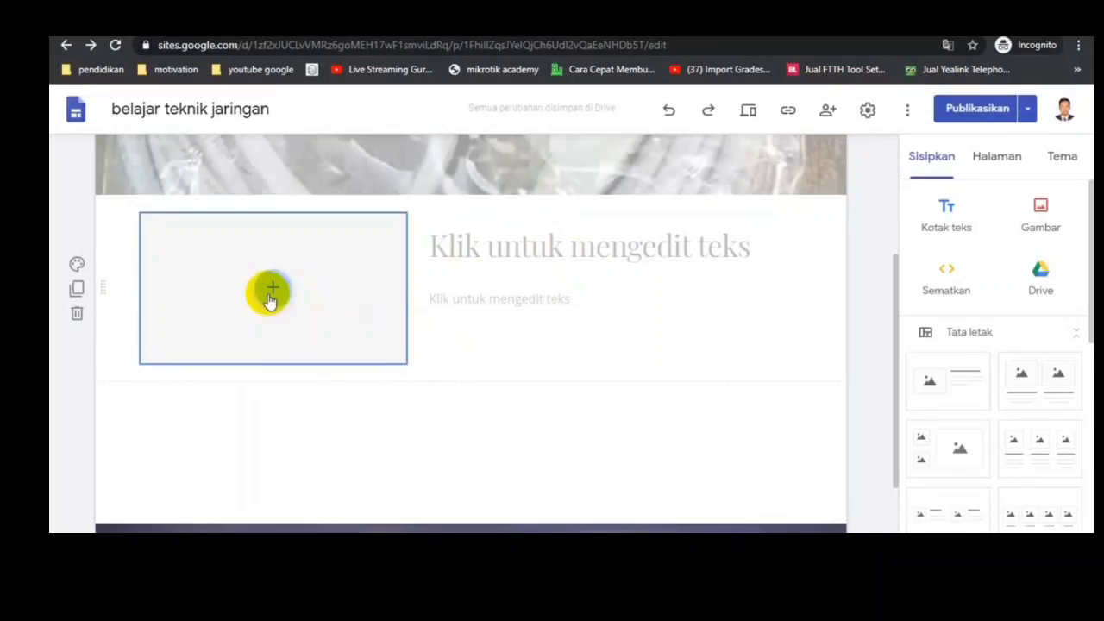
pyautogui.click(271, 291)
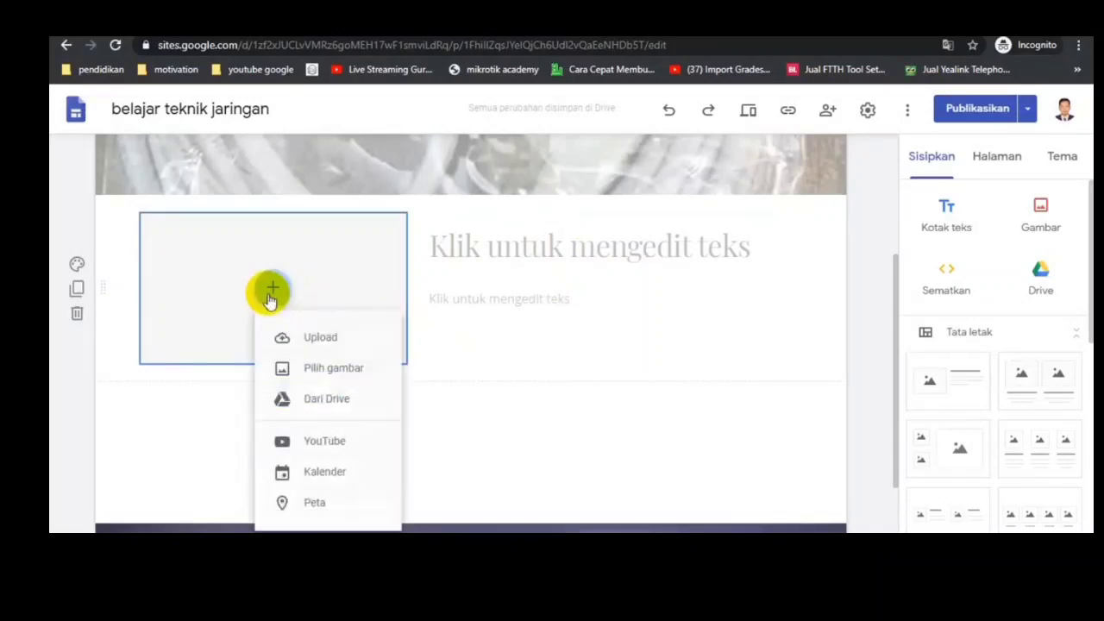
pyautogui.click(315, 337)
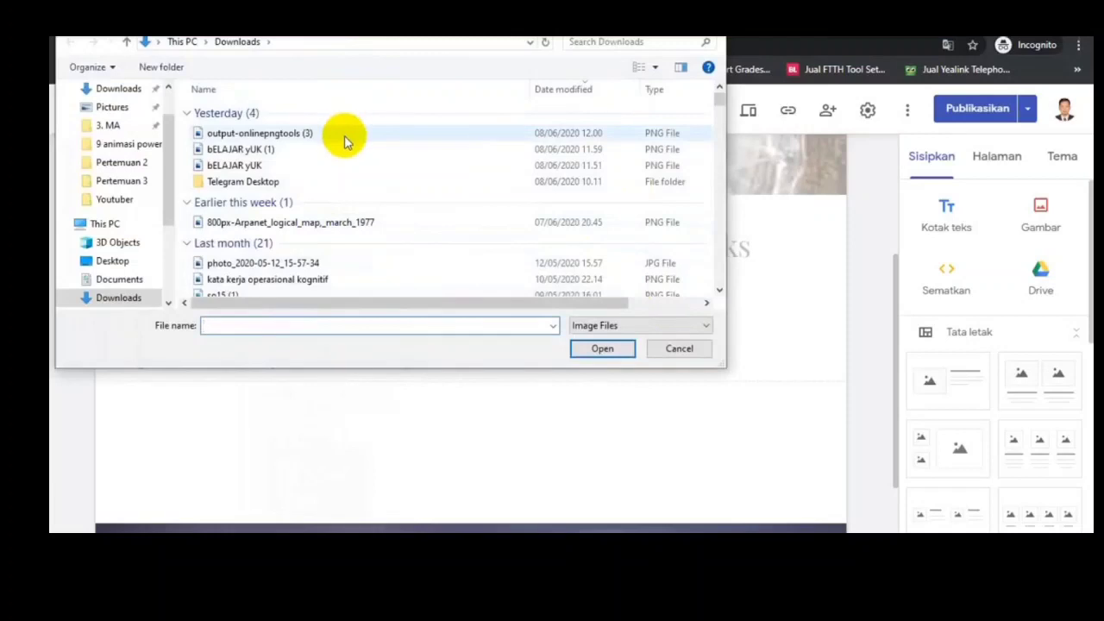
pyautogui.click(676, 350)
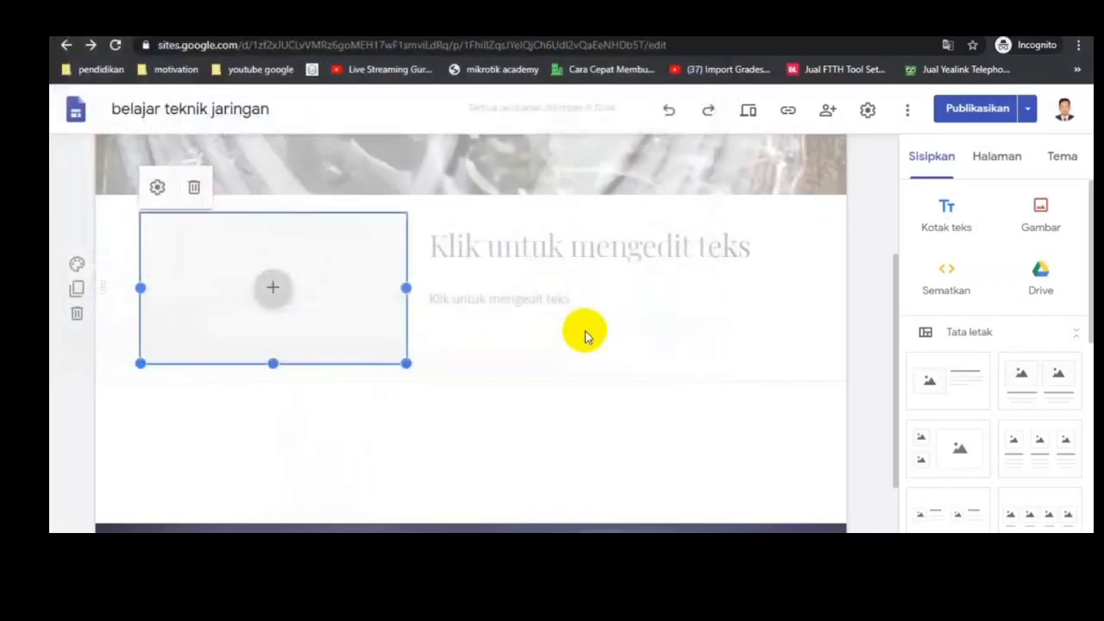
# Step: Examine the image sources for the placeholder: search Google images for "komputer" and look through the Photos and Google Drive collections
pyautogui.click(271, 300)
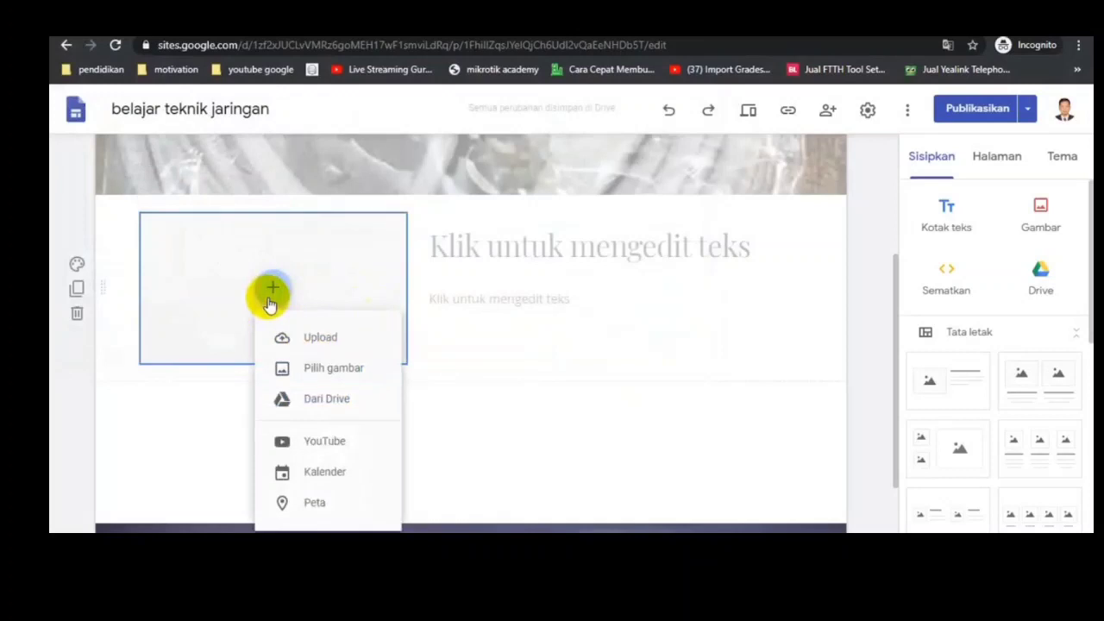
pyautogui.click(336, 381)
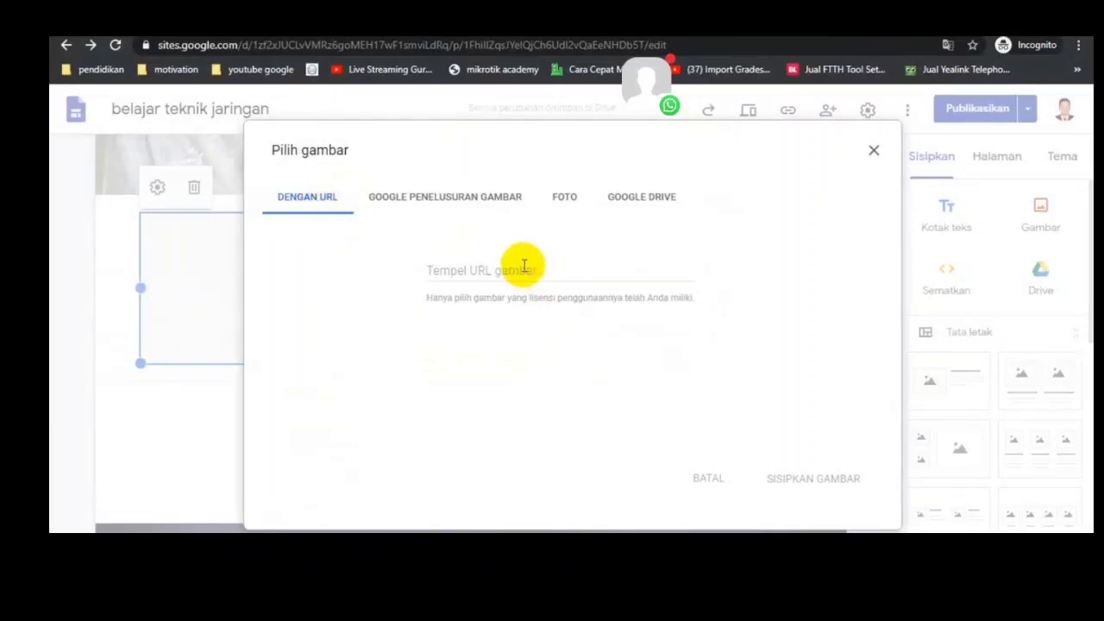
pyautogui.click(439, 197)
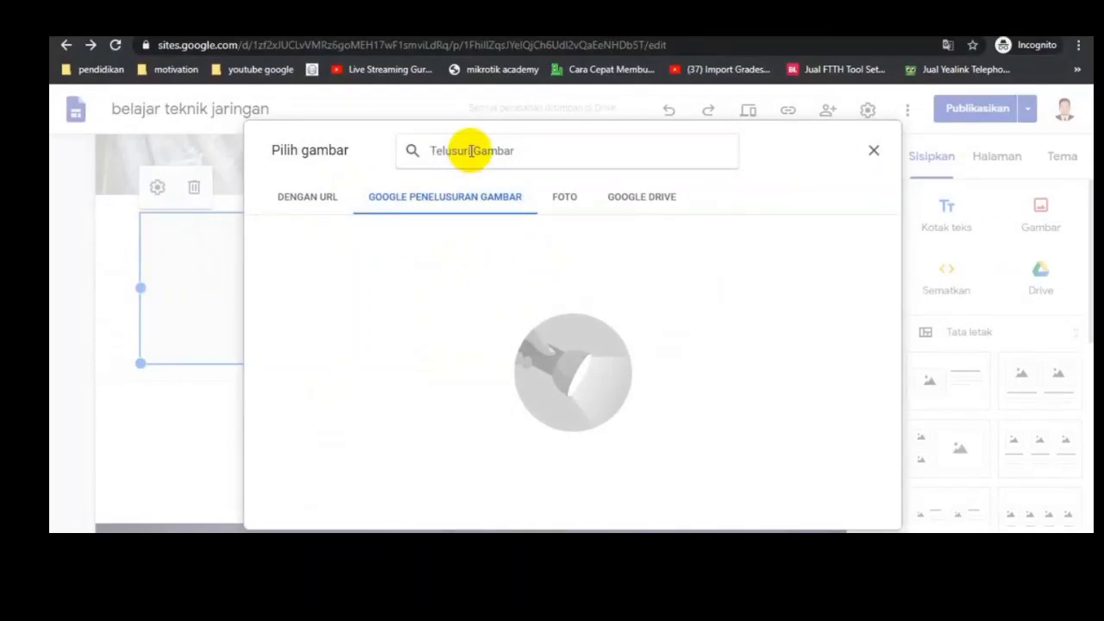
pyautogui.write('komputer')
pyautogui.press('Return')
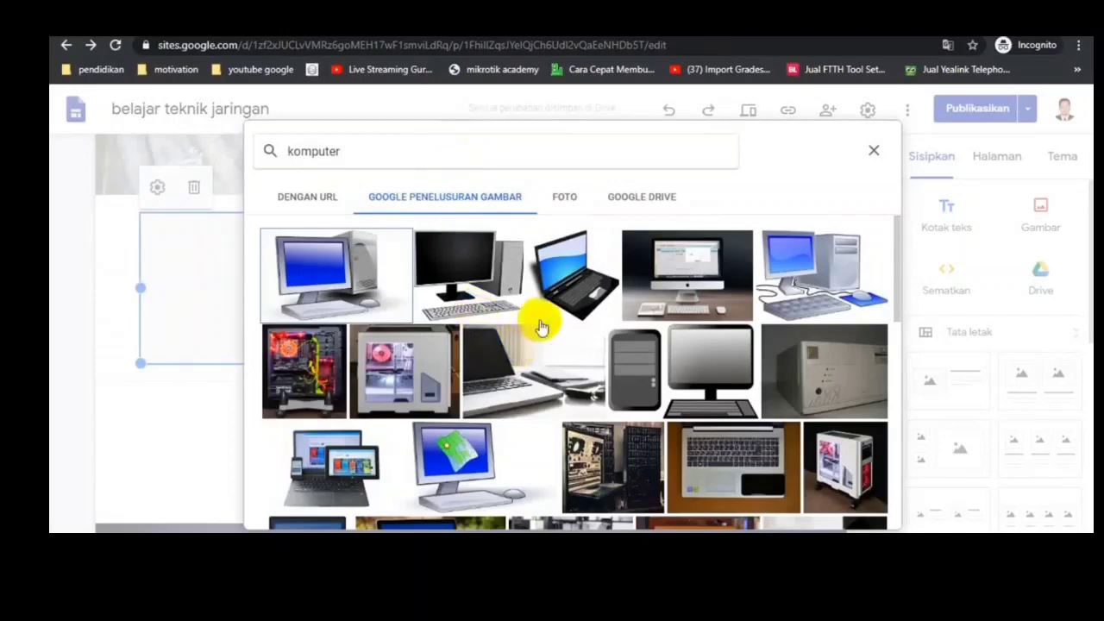
pyautogui.scroll(-1, 688, 377)
pyautogui.scroll(-5, 687, 377)
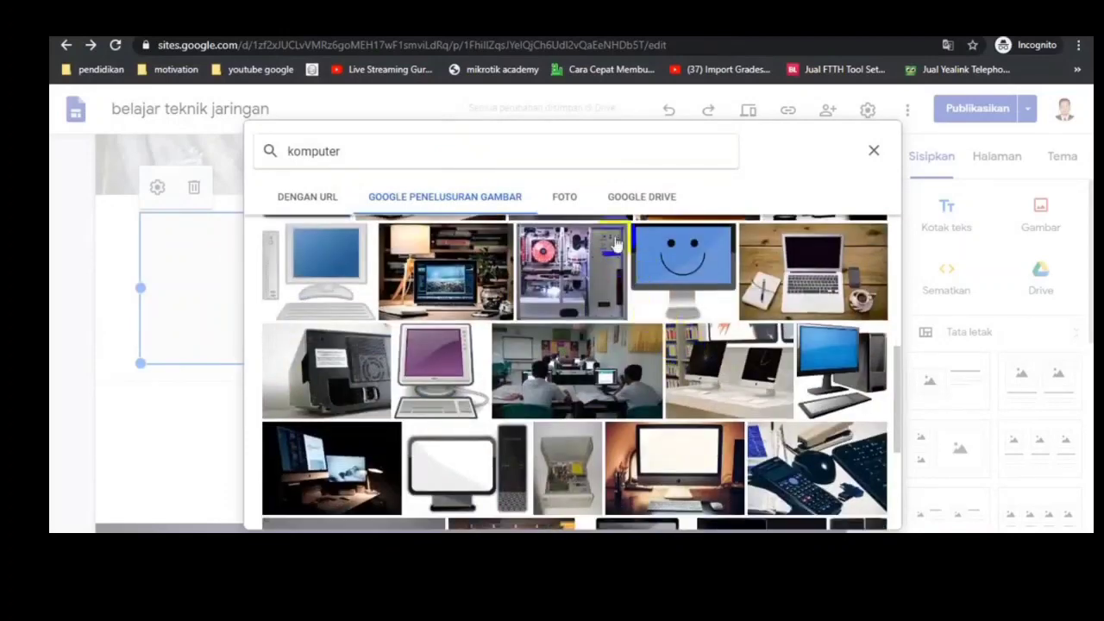
pyautogui.click(571, 207)
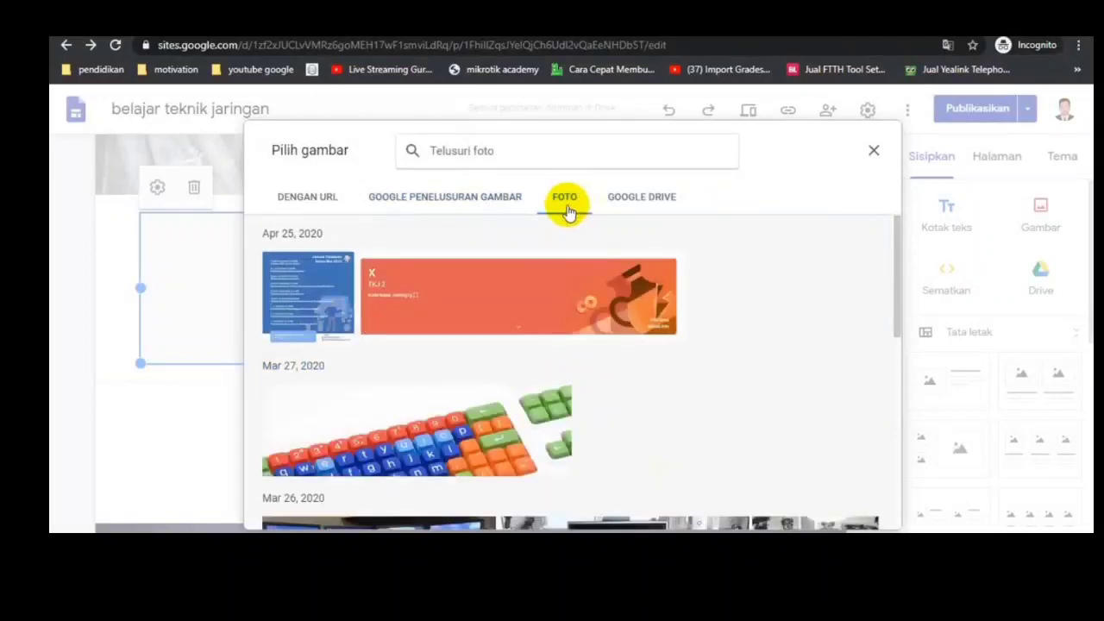
pyautogui.click(635, 207)
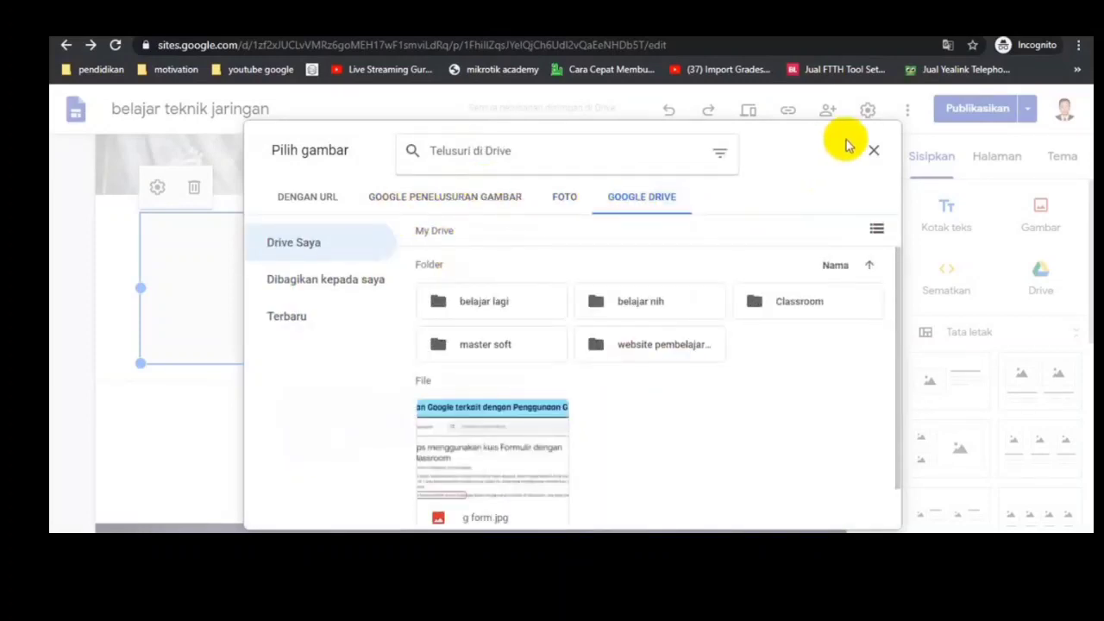
pyautogui.click(874, 153)
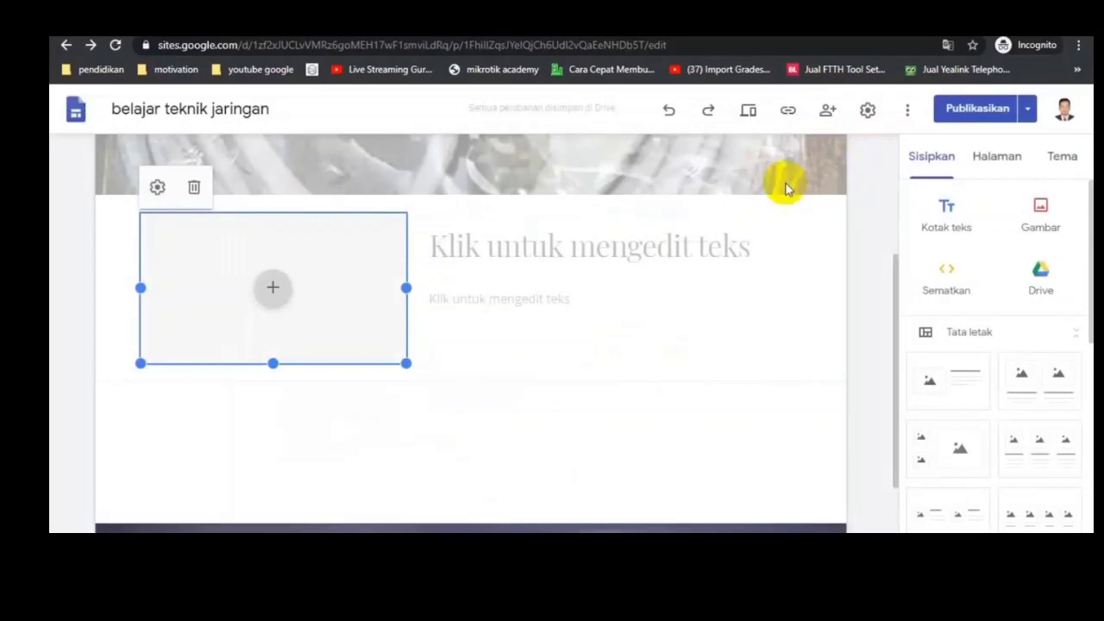
pyautogui.click(268, 294)
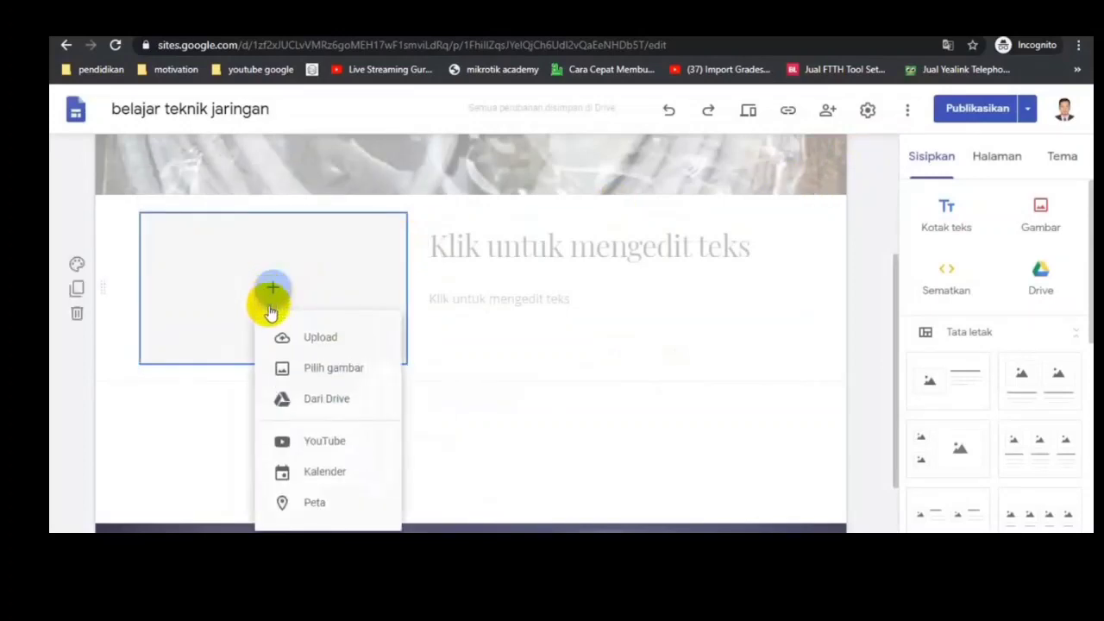
pyautogui.click(333, 405)
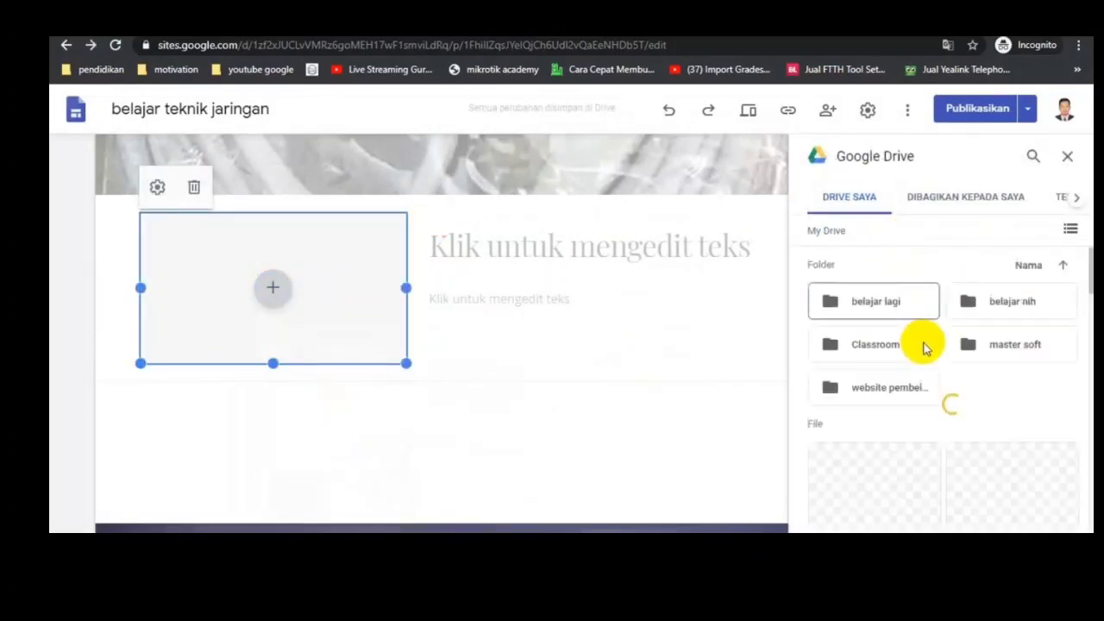
pyautogui.click(1066, 159)
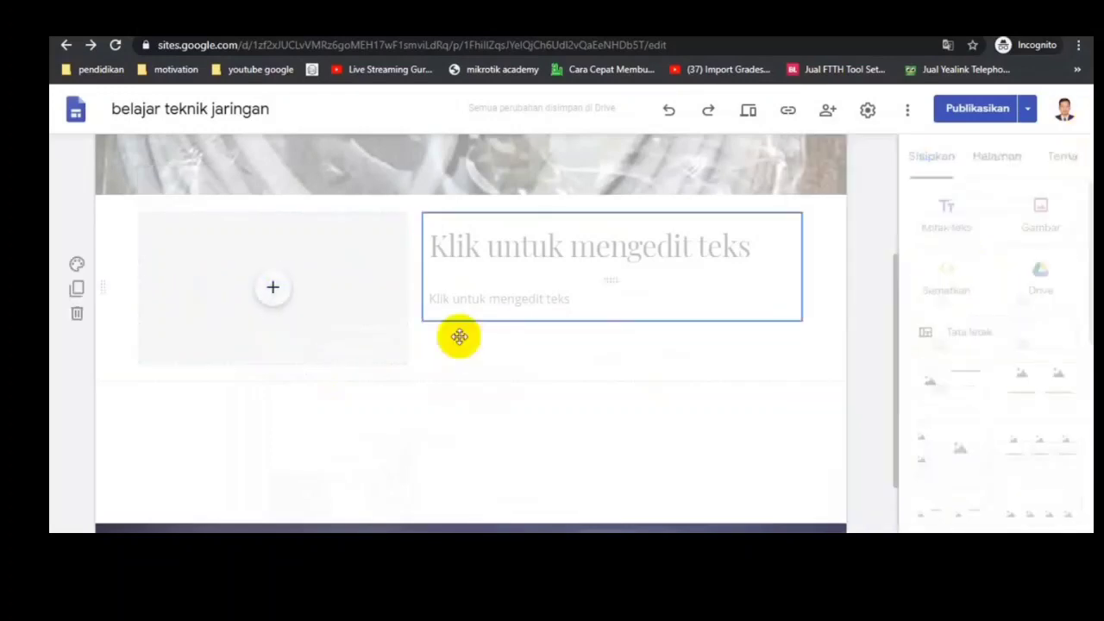
pyautogui.click(274, 289)
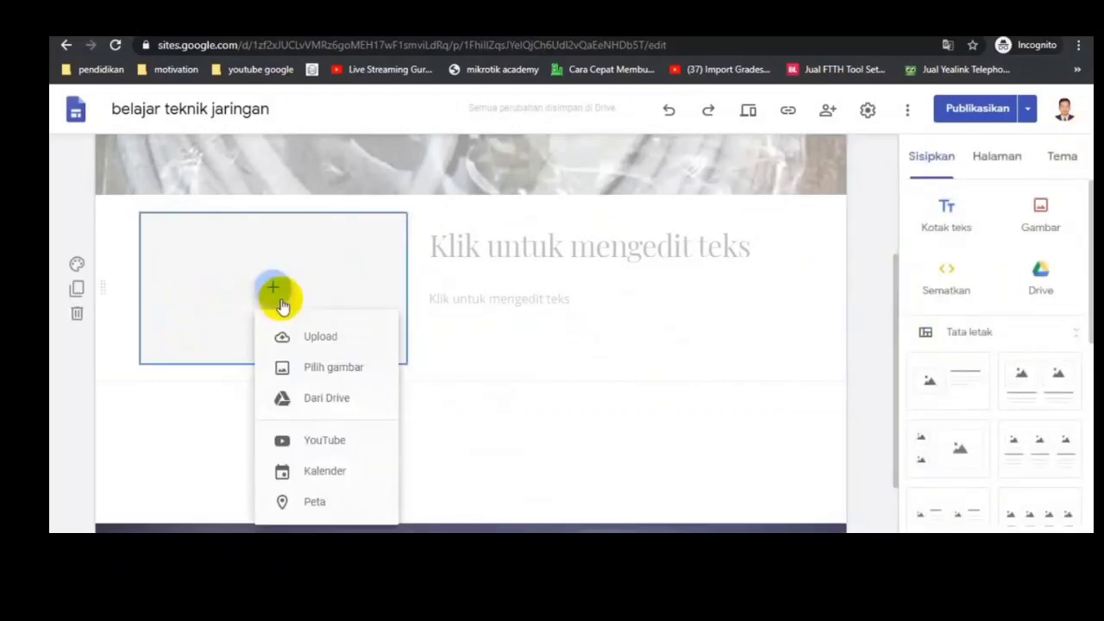
pyautogui.click(350, 445)
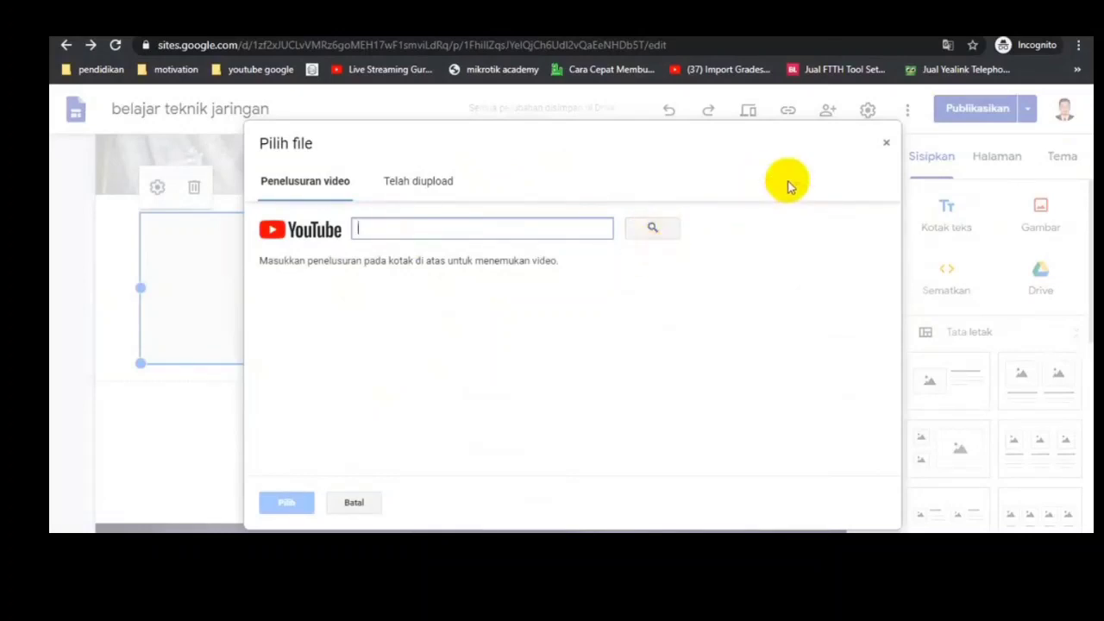
pyautogui.click(887, 148)
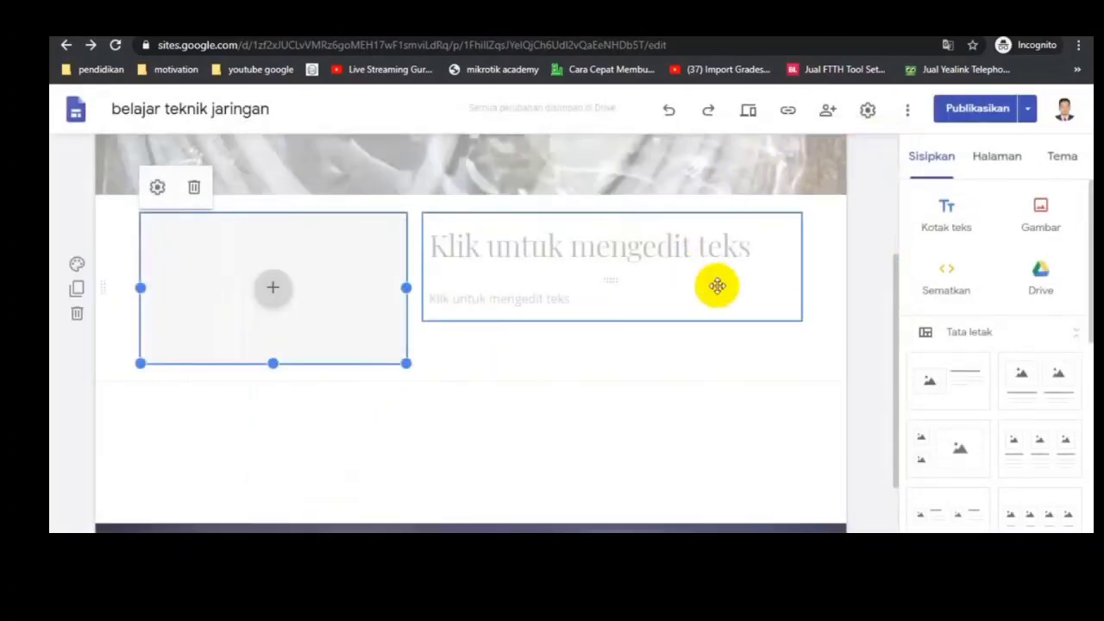
# Step: Fill the image placeholder with the Jaringan Komputer picture from the Drive folder website pembelajaran > materi > jaringan dasar
pyautogui.click(272, 289)
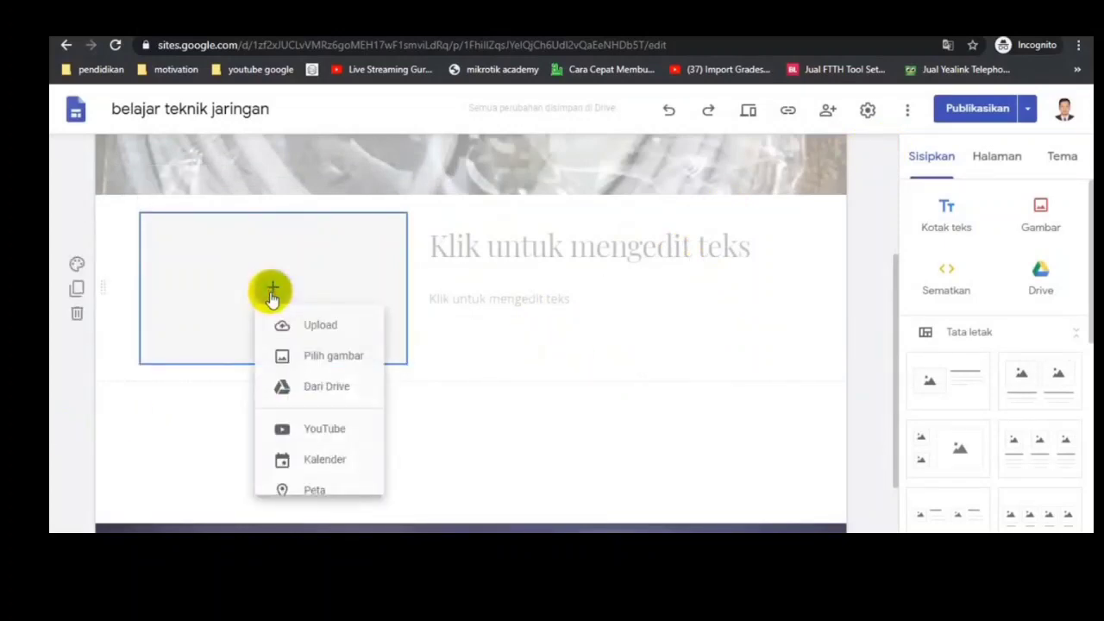
pyautogui.click(324, 401)
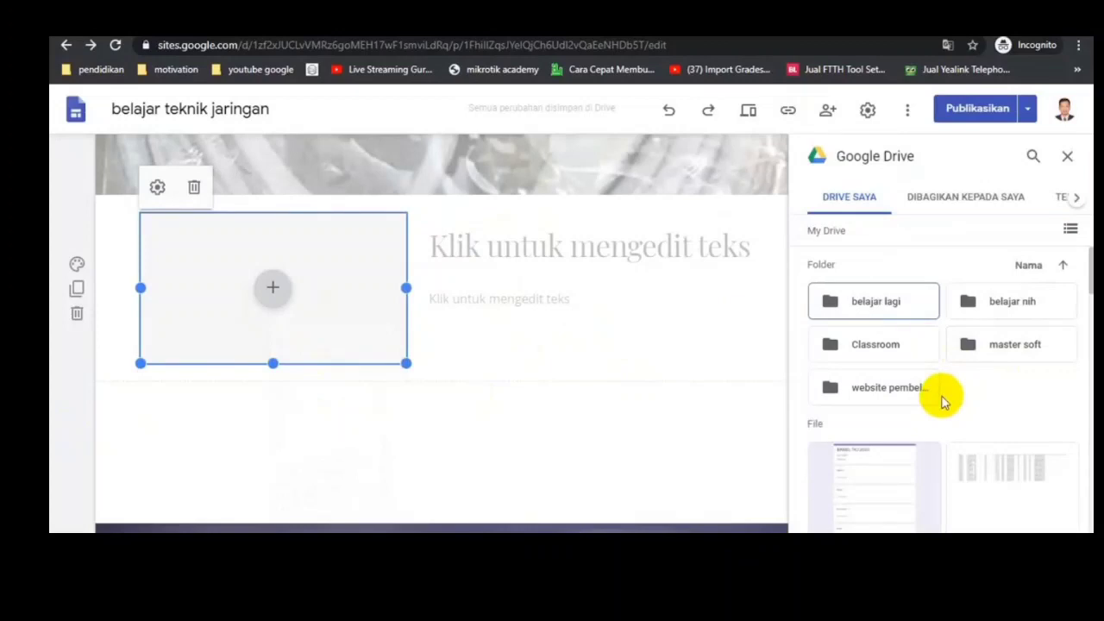
pyautogui.doubleClick(884, 395)
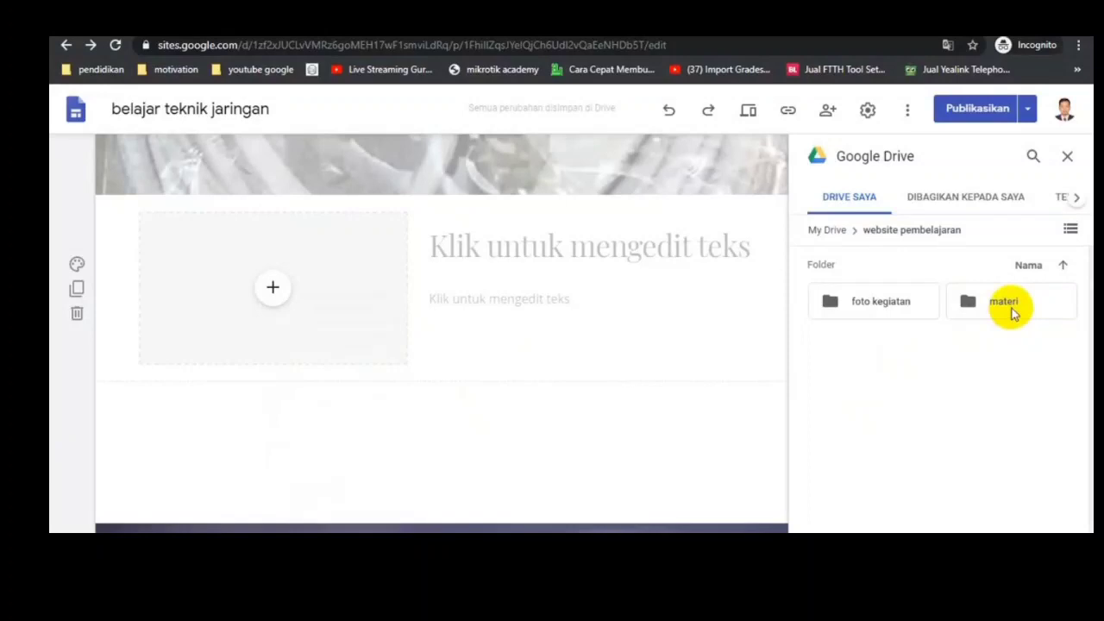
pyautogui.doubleClick(992, 304)
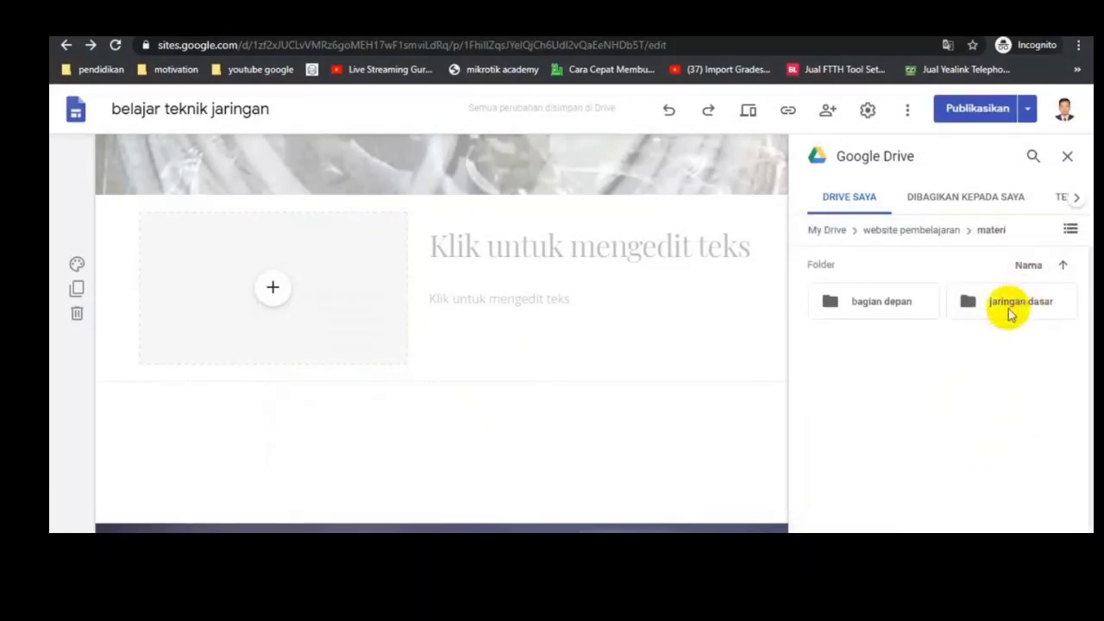
pyautogui.doubleClick(1010, 309)
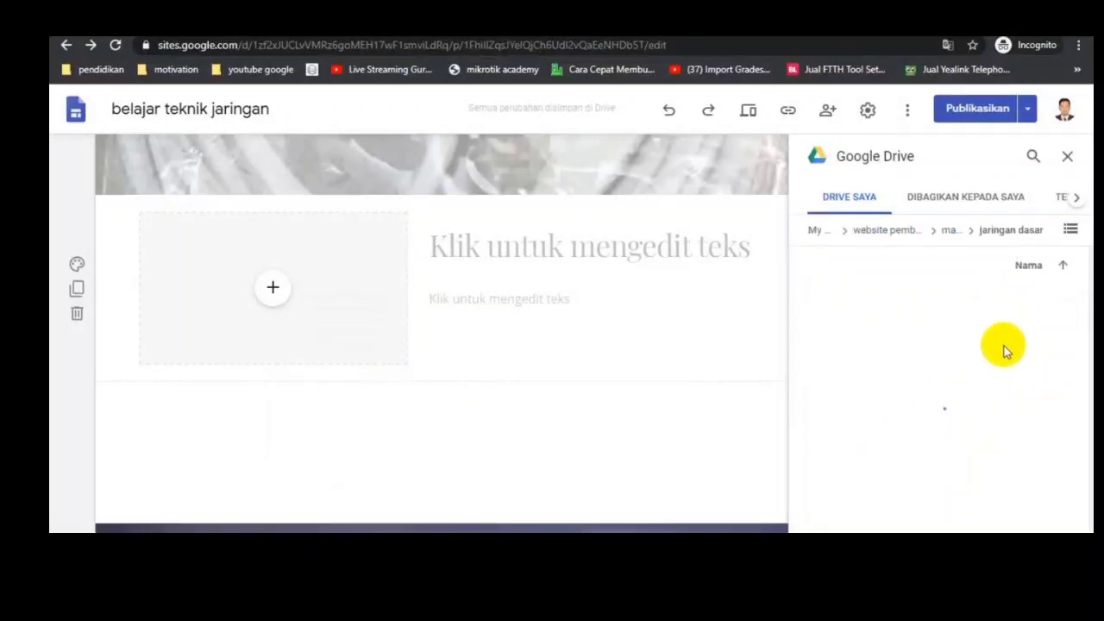
pyautogui.scroll(-1, 975, 445)
pyautogui.scroll(-8, 975, 438)
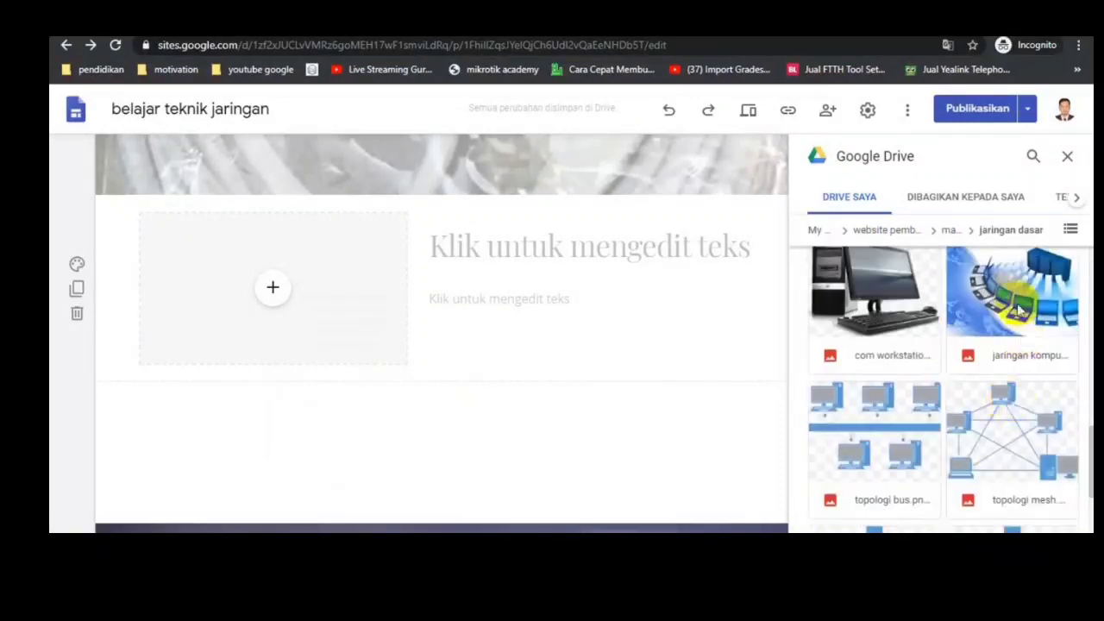
pyautogui.click(1022, 276)
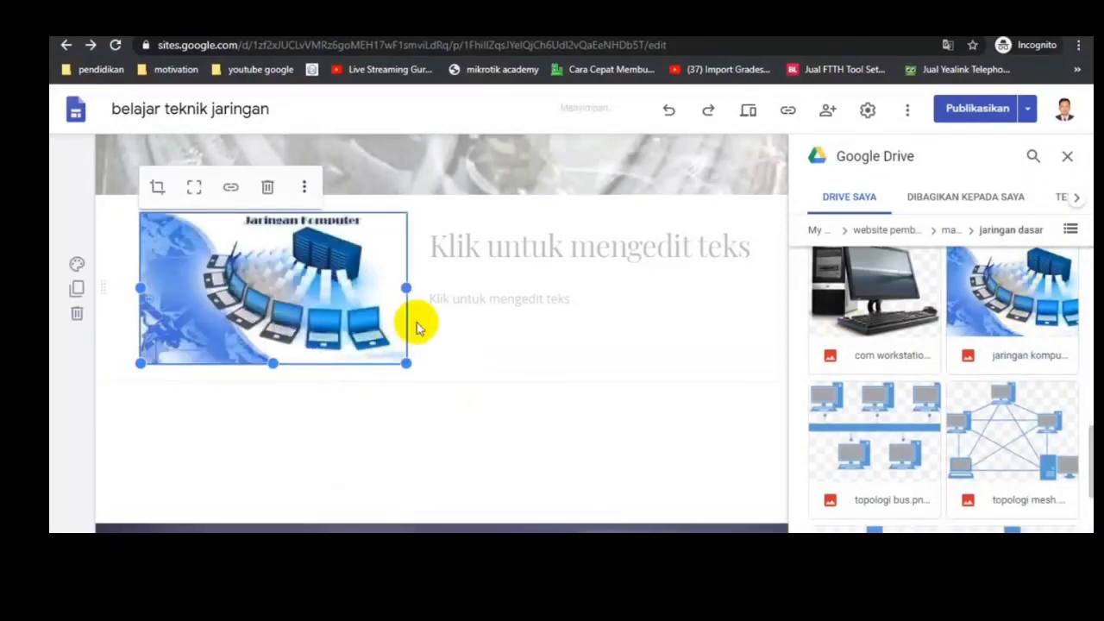
pyautogui.click(583, 406)
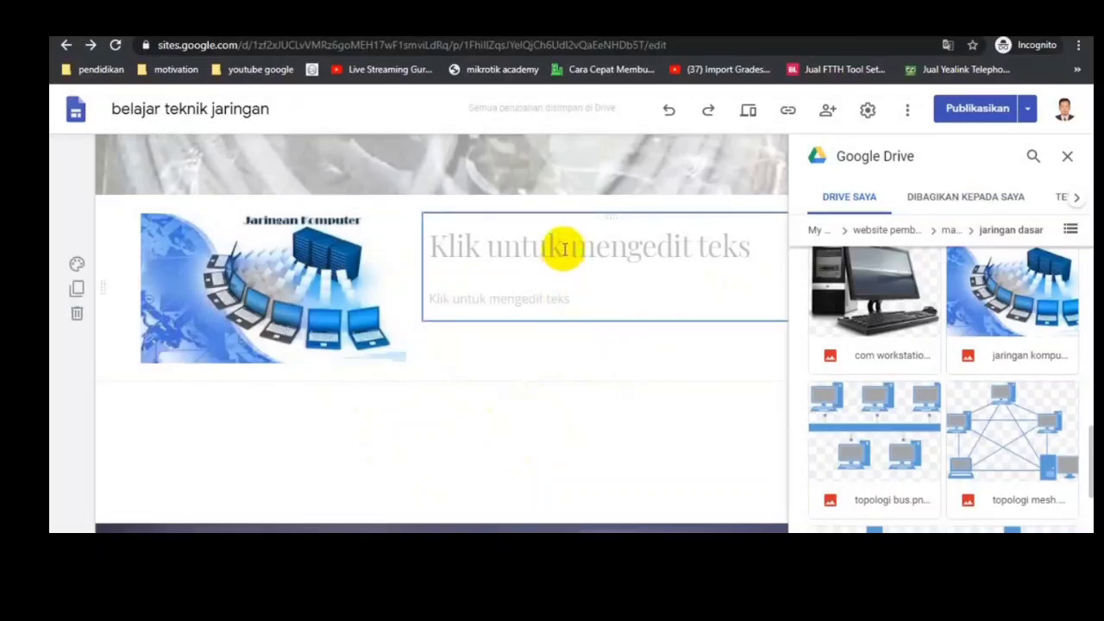
# Step: Copy the heading "Jaringan Komputer" from the Word document into the title placeholder beside the picture, without the extra blank line
pyautogui.hotkey('alt', 'Tab')
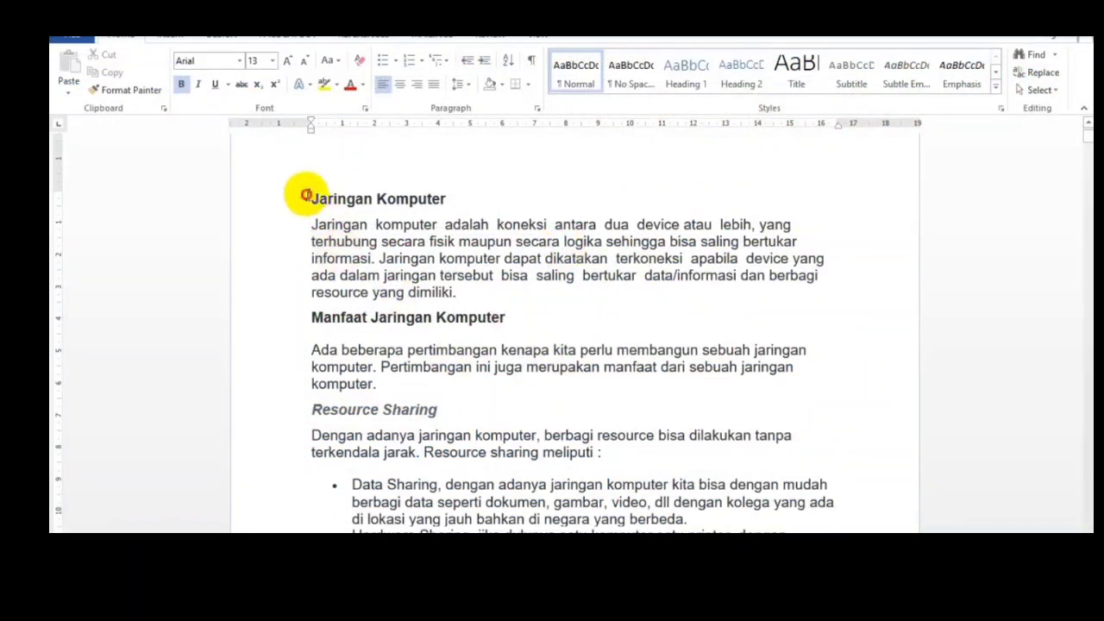
pyautogui.moveTo(306, 195); pyautogui.dragTo(434, 198)
pyautogui.hotkey('ctrl', 'c')
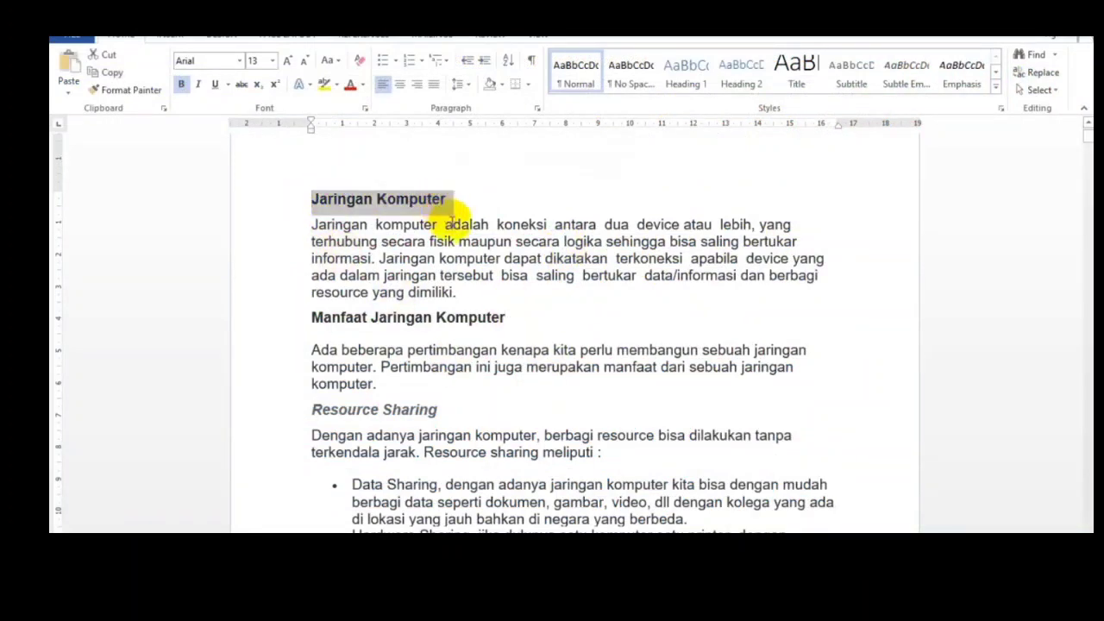
pyautogui.hotkey('alt', 'Tab')
pyautogui.click(517, 258)
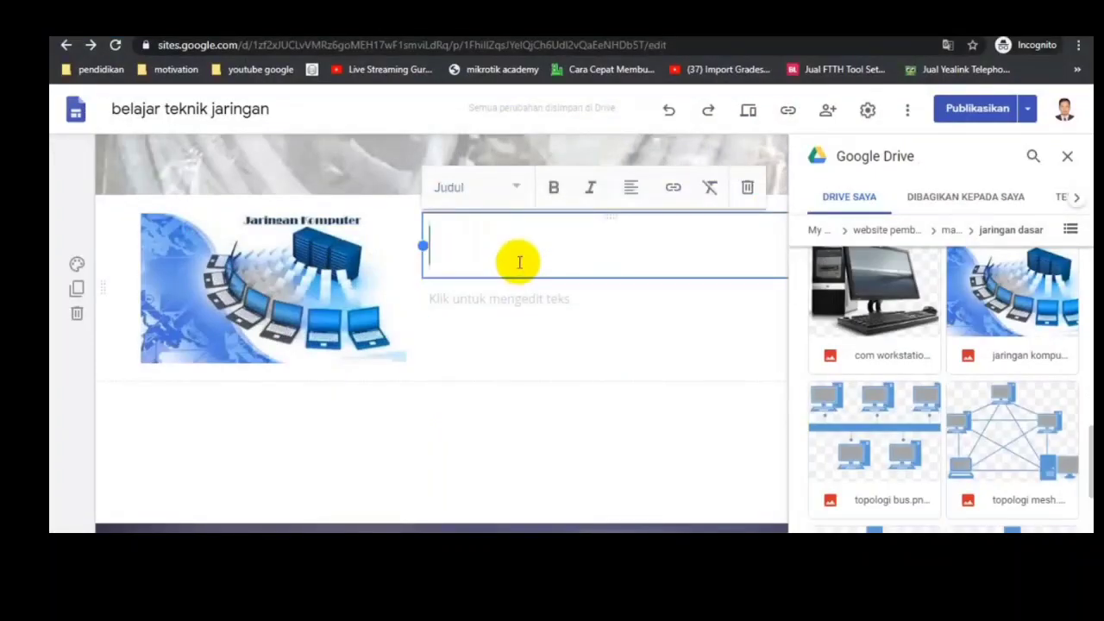
pyautogui.hotkey('ctrl', 'v')
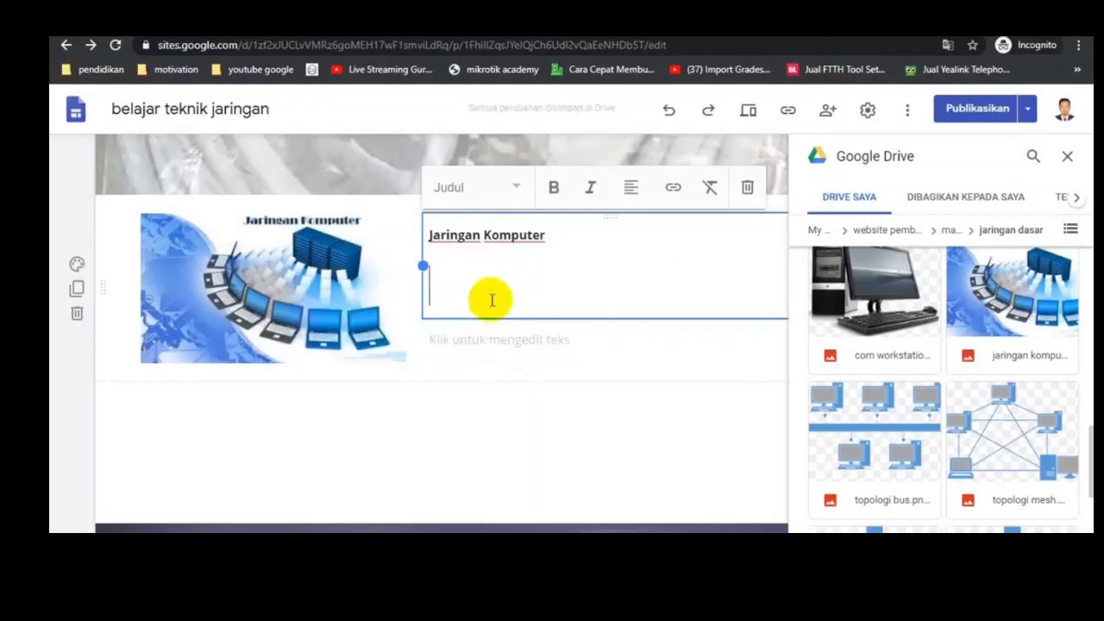
pyautogui.press('BackSpace')
# Step: Copy the paragraph defining jaringan komputer from the Word document into the body text beside the picture, and close the Drive image browser
pyautogui.click(501, 282)
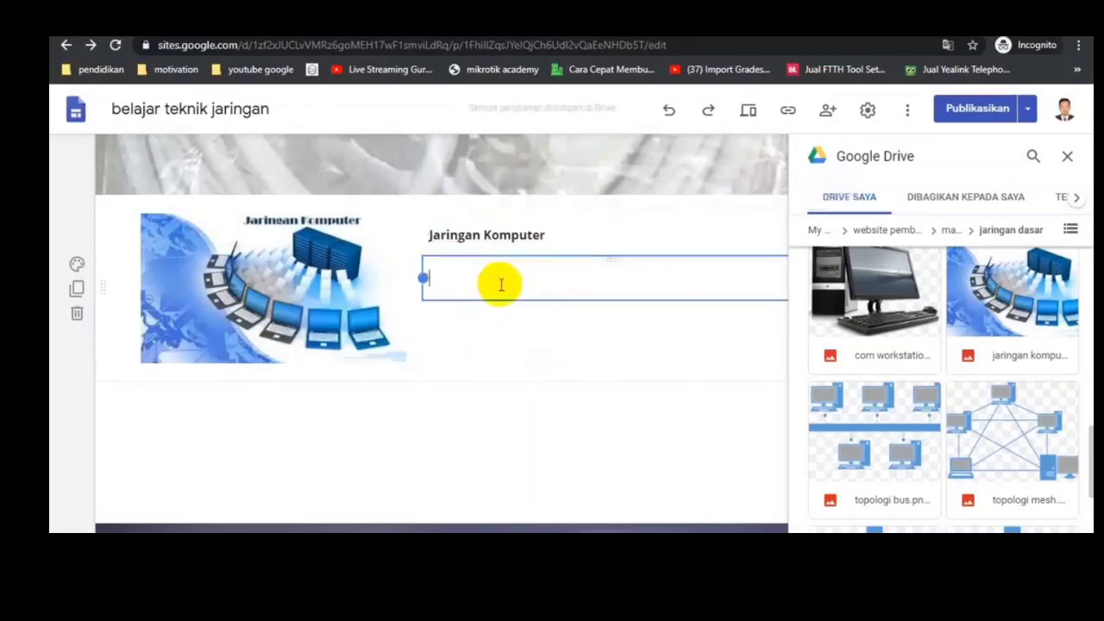
pyautogui.hotkey('alt', 'Tab')
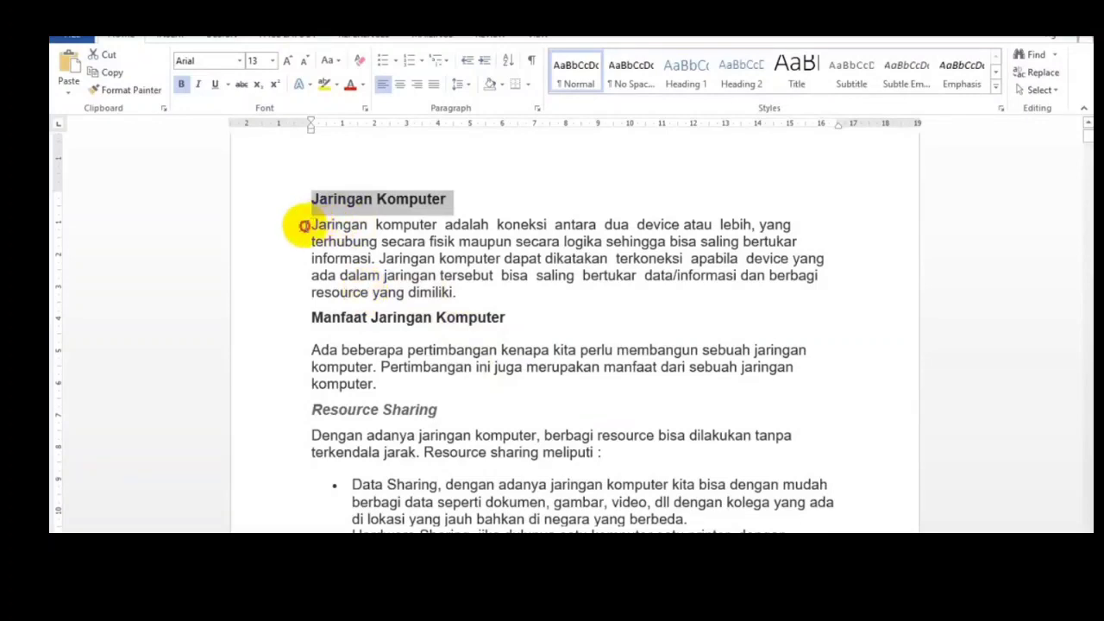
pyautogui.moveTo(305, 226); pyautogui.dragTo(449, 290)
pyautogui.hotkey('ctrl', 'c')
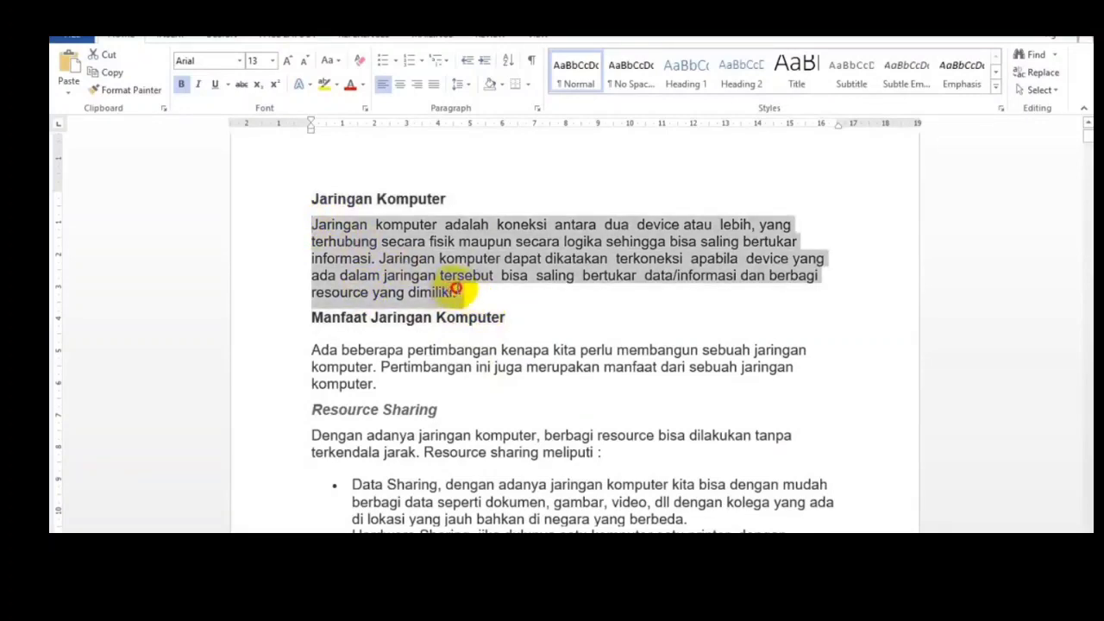
pyautogui.hotkey('alt', 'Tab')
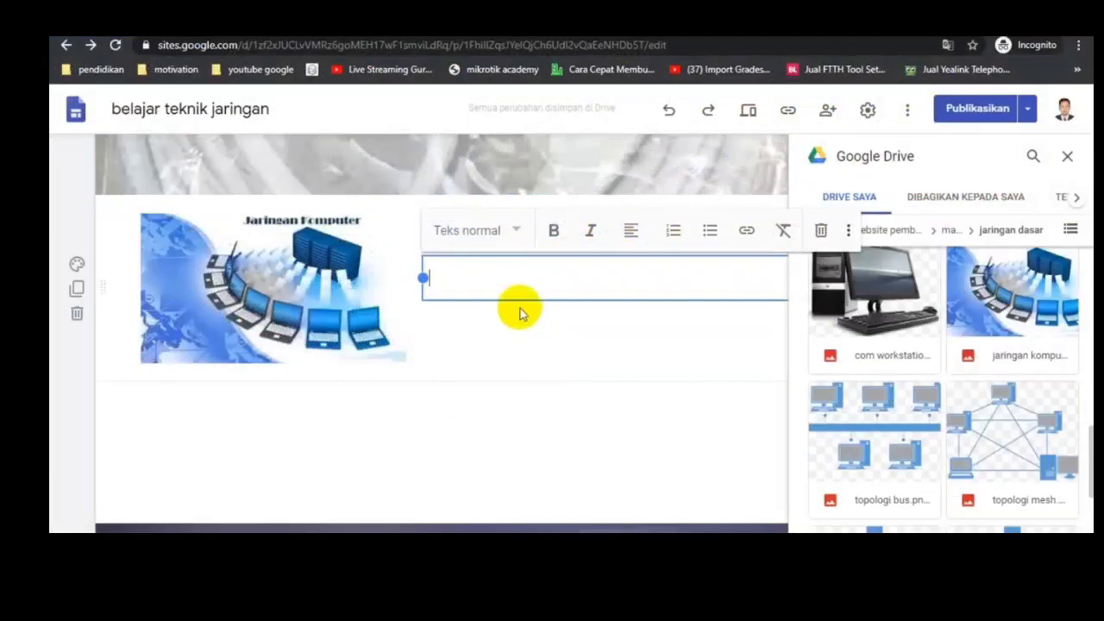
pyautogui.hotkey('ctrl', 'v')
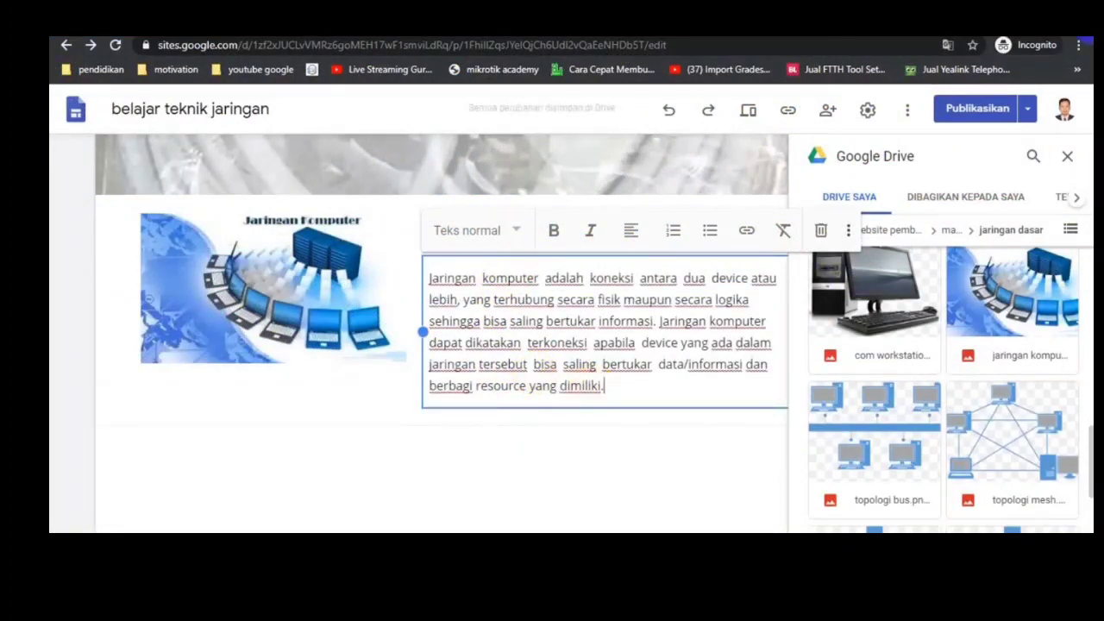
pyautogui.click(1069, 164)
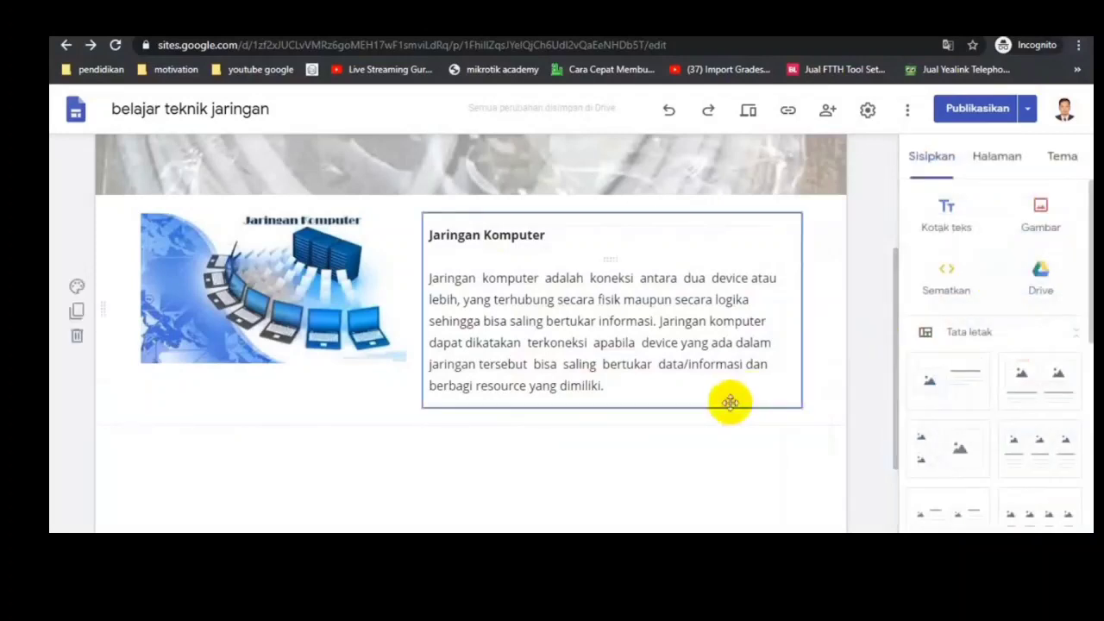
# Step: Apply the smaller Judul text style to the "Jaringan Komputer" heading beside the picture
pyautogui.click(535, 233)
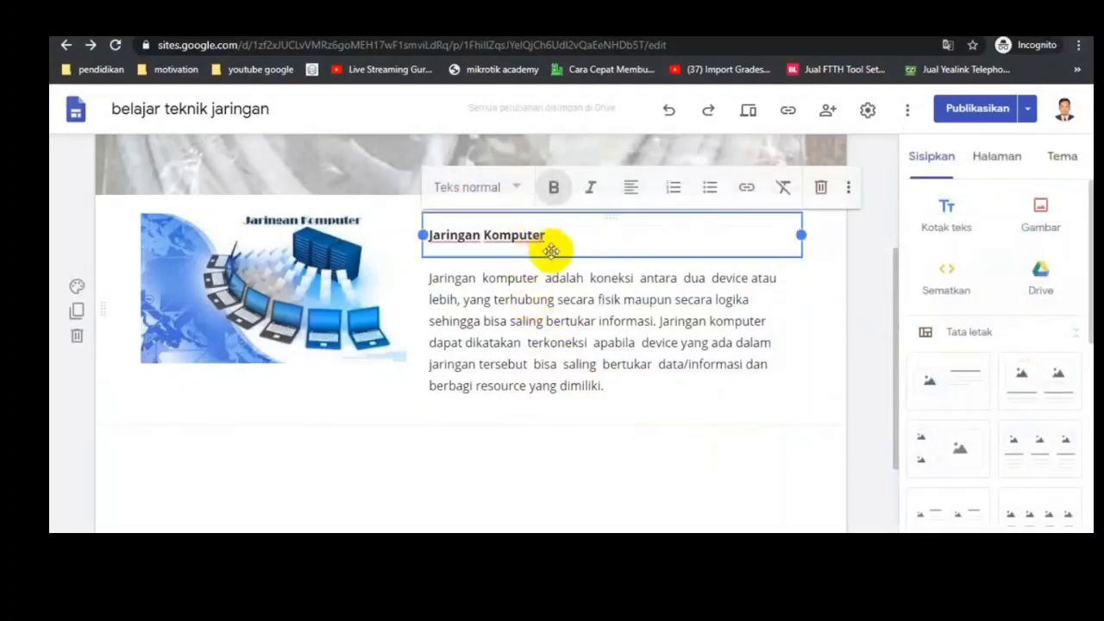
pyautogui.moveTo(550, 236); pyautogui.dragTo(418, 227)
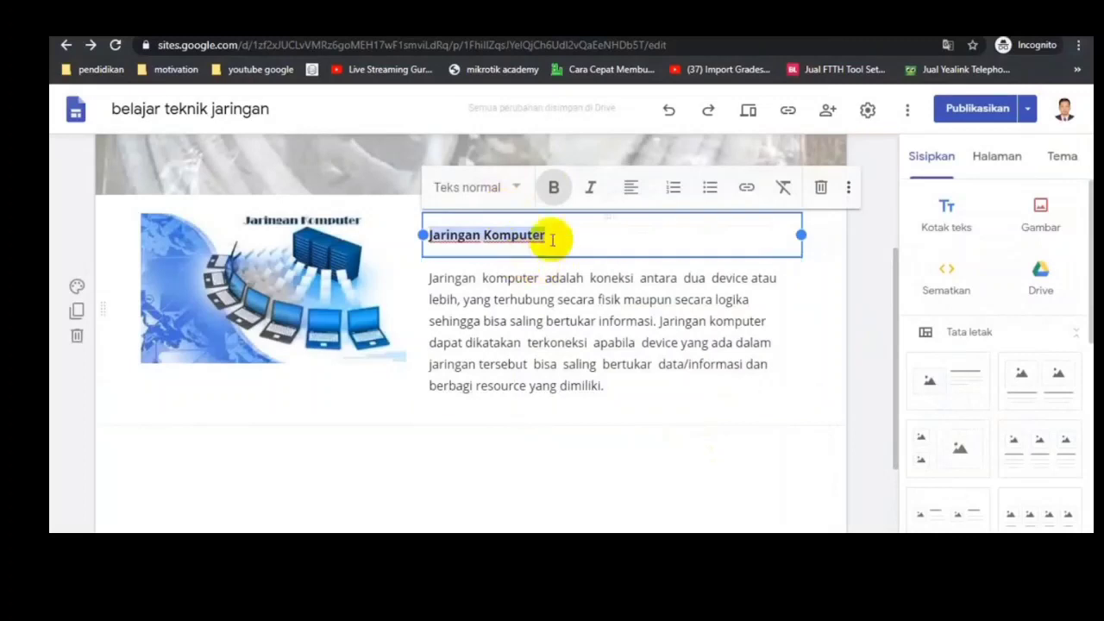
pyautogui.click(518, 188)
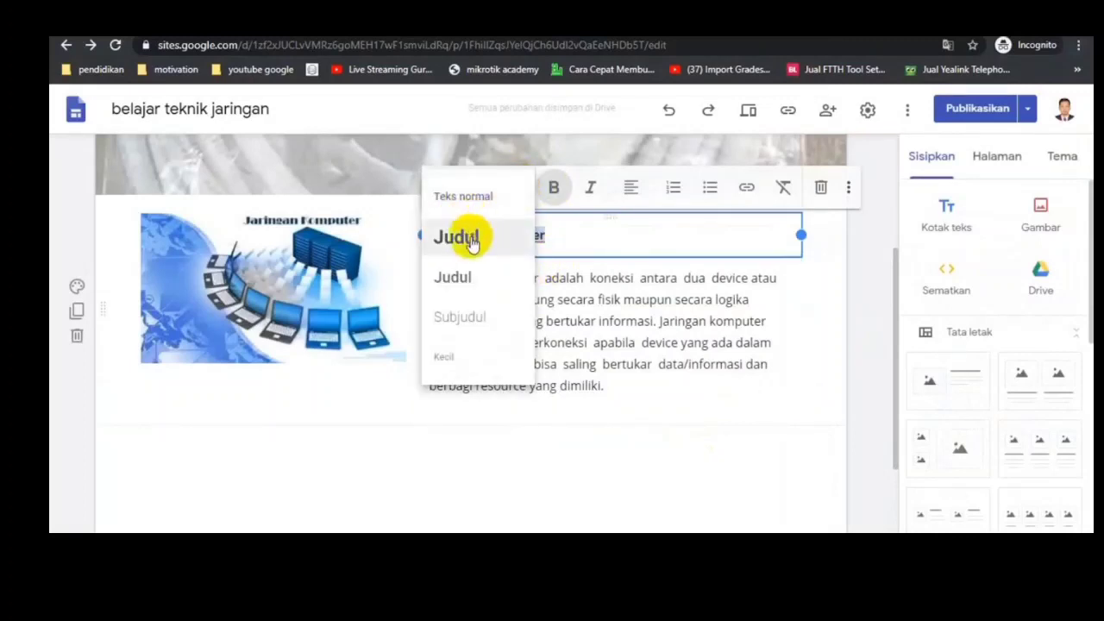
pyautogui.click(479, 291)
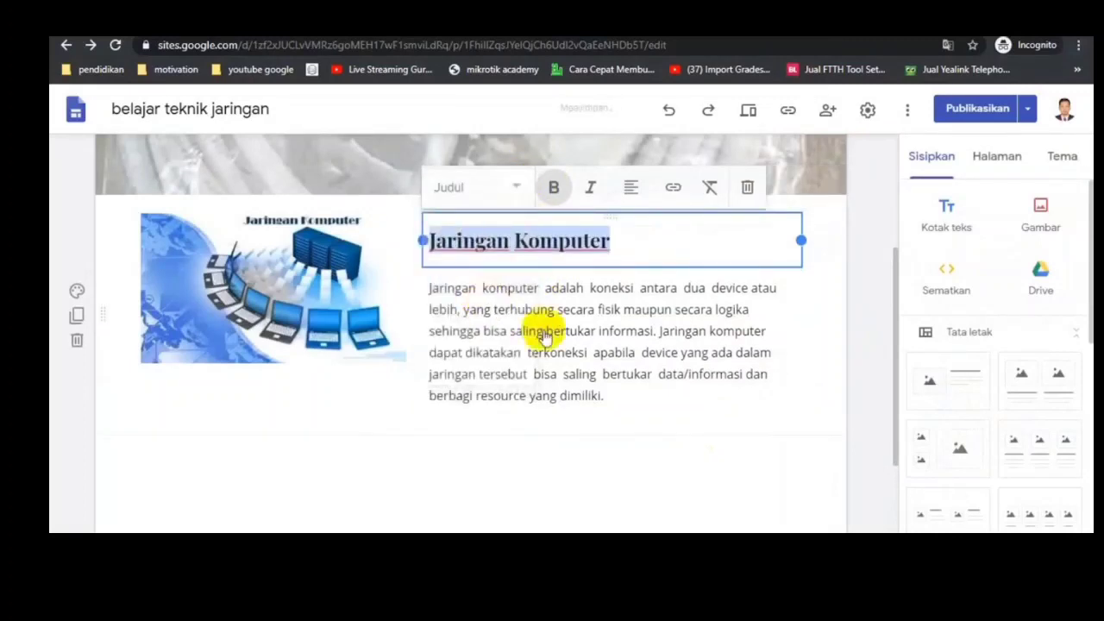
# Step: Italicize the word "device" in the first line of the Jaringan Komputer paragraph
pyautogui.click(588, 354)
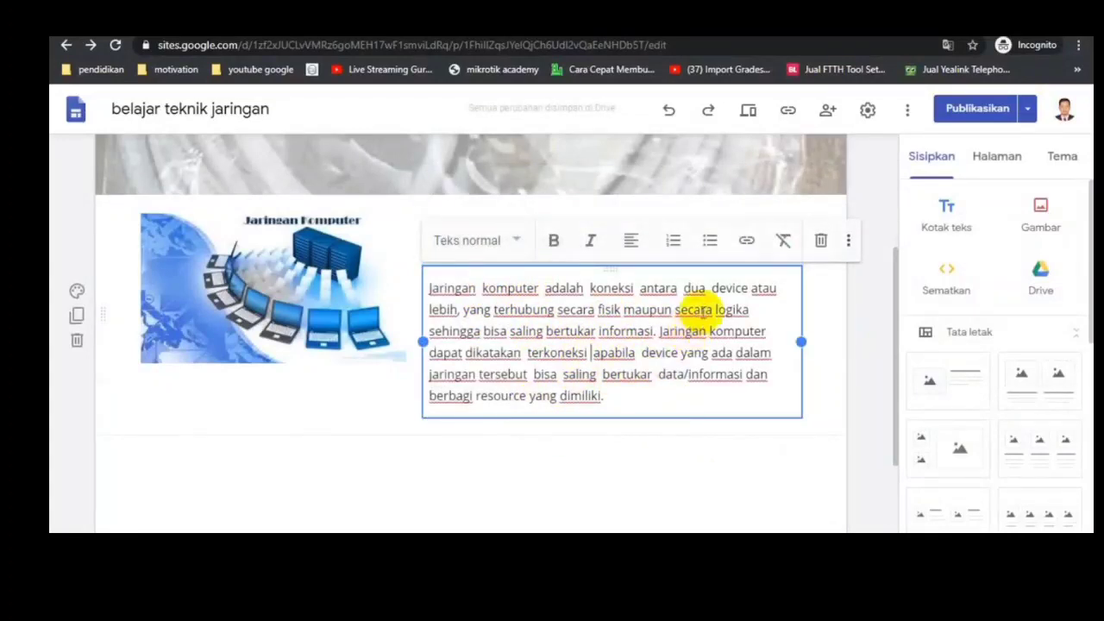
pyautogui.moveTo(718, 287); pyautogui.dragTo(748, 288)
pyautogui.click(590, 240)
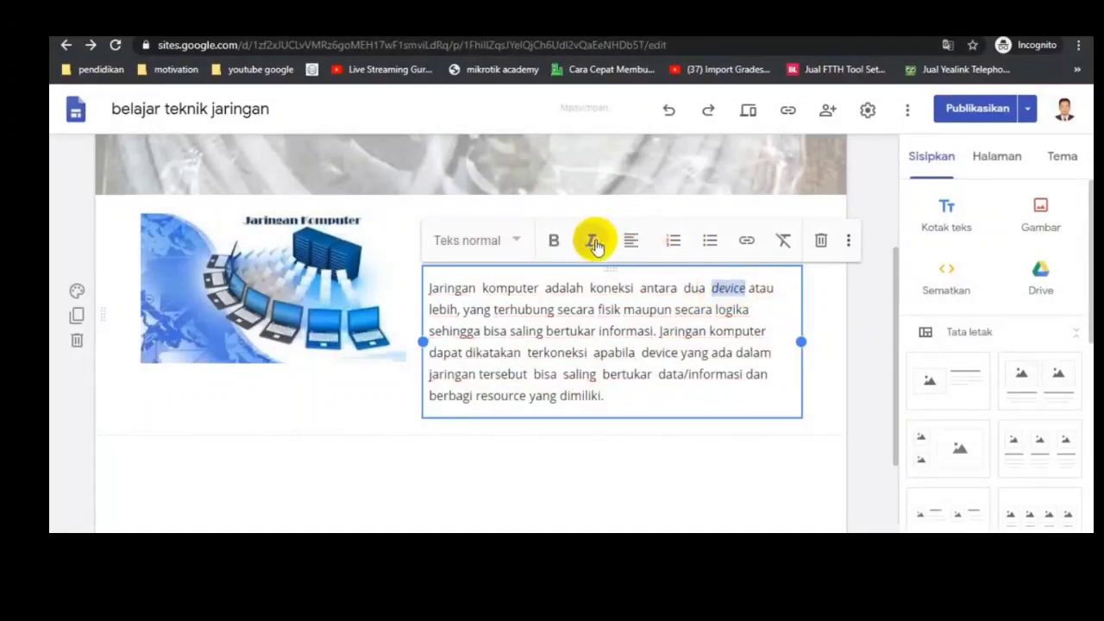
pyautogui.click(577, 459)
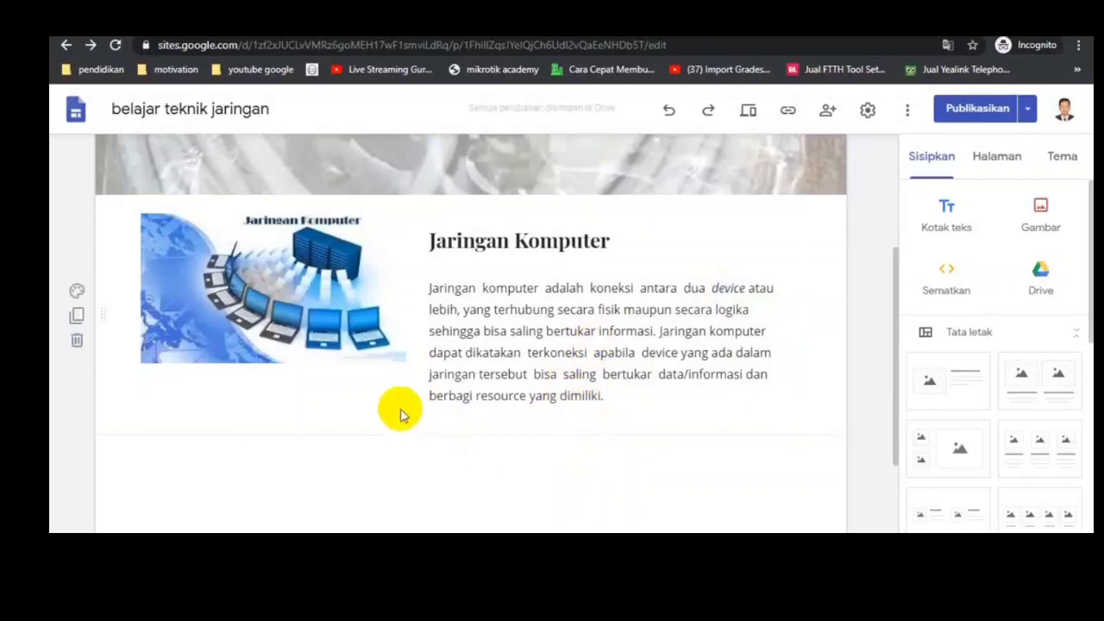
# Step: Enlarge the Jaringan Komputer picture downward to roughly match the height of the text beside it
pyautogui.click(380, 338)
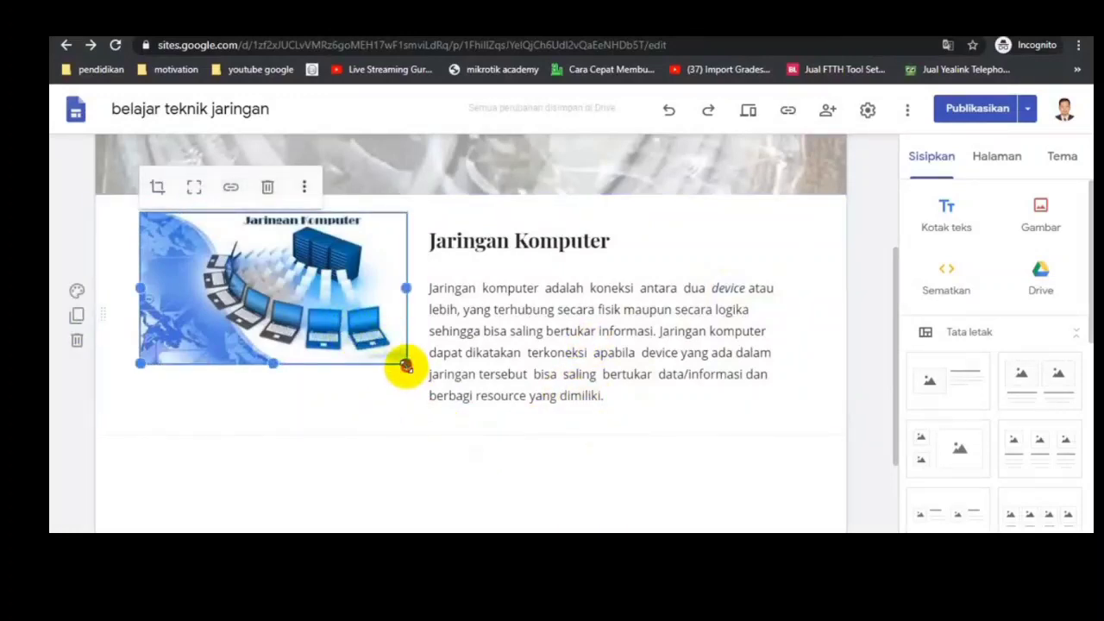
pyautogui.moveTo(405, 367); pyautogui.dragTo(407, 404)
pyautogui.click(633, 464)
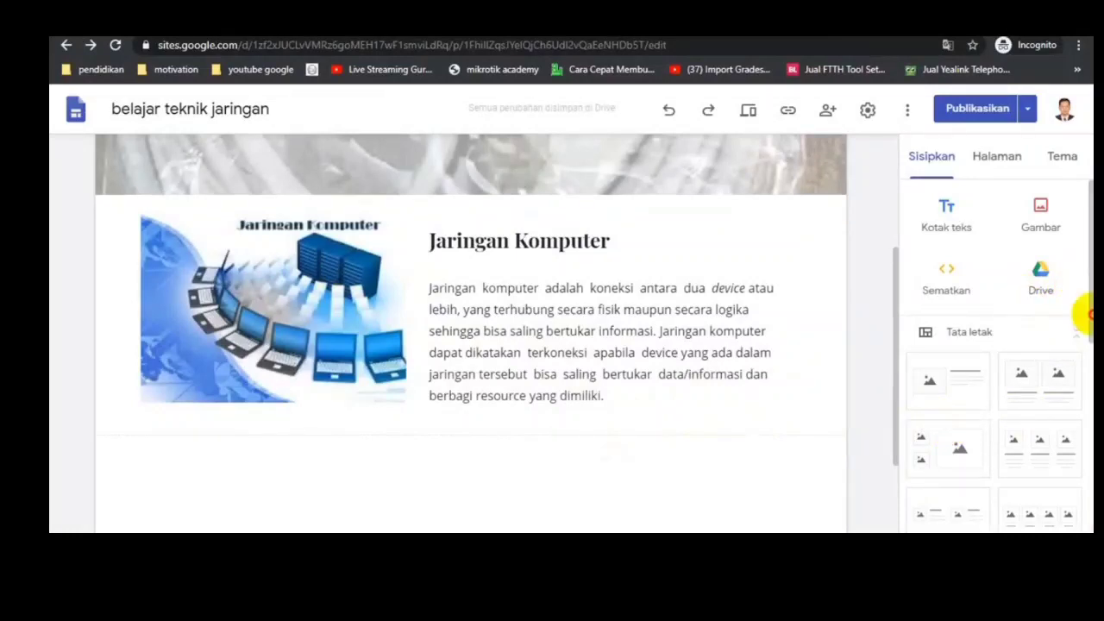
# Step: Insert a collapsible text block below the section and copy "SEJARAH JARINGAN KOMPUTER" from the Word document as its heading, without the extra line
pyautogui.scroll(-4, 993, 432)
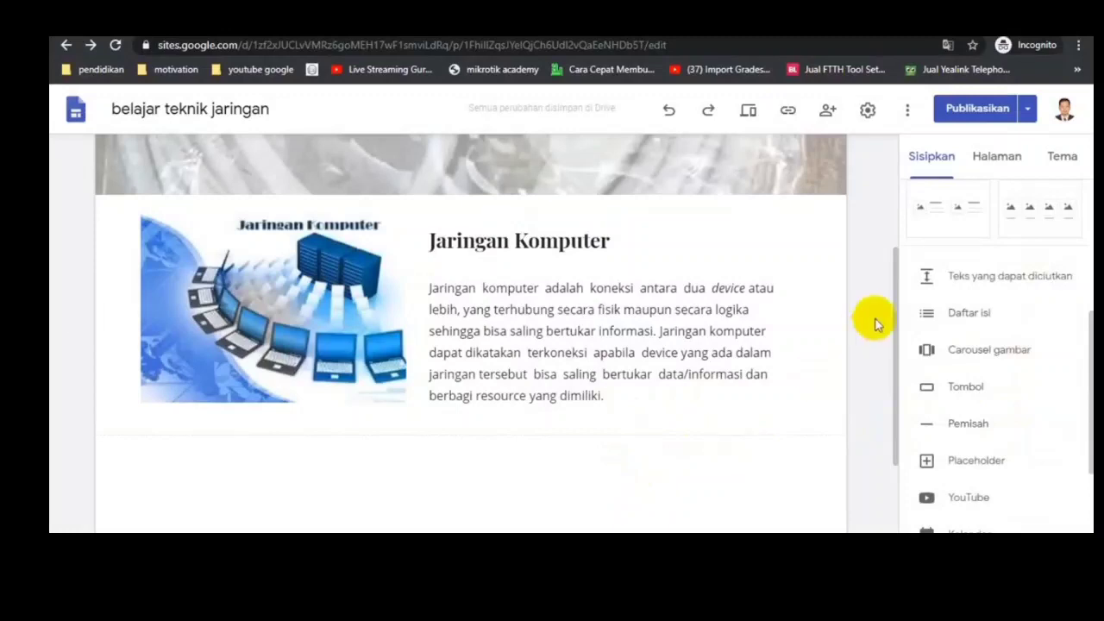
pyautogui.scroll(-2, 868, 316)
pyautogui.click(987, 276)
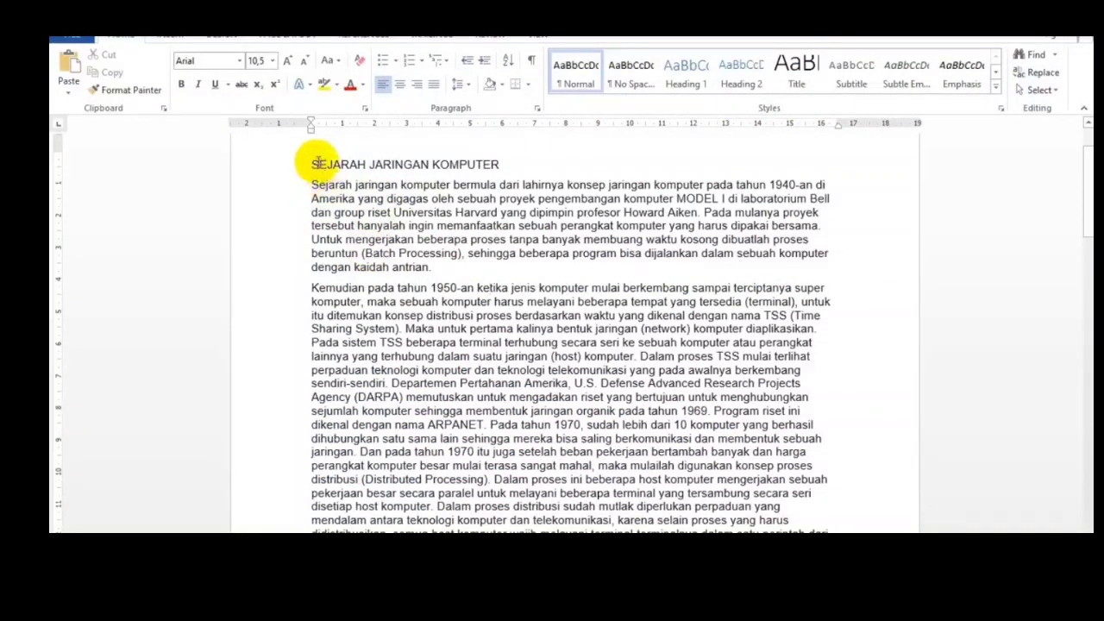
pyautogui.moveTo(304, 164); pyautogui.dragTo(499, 164)
pyautogui.hotkey('ctrl', 'c')
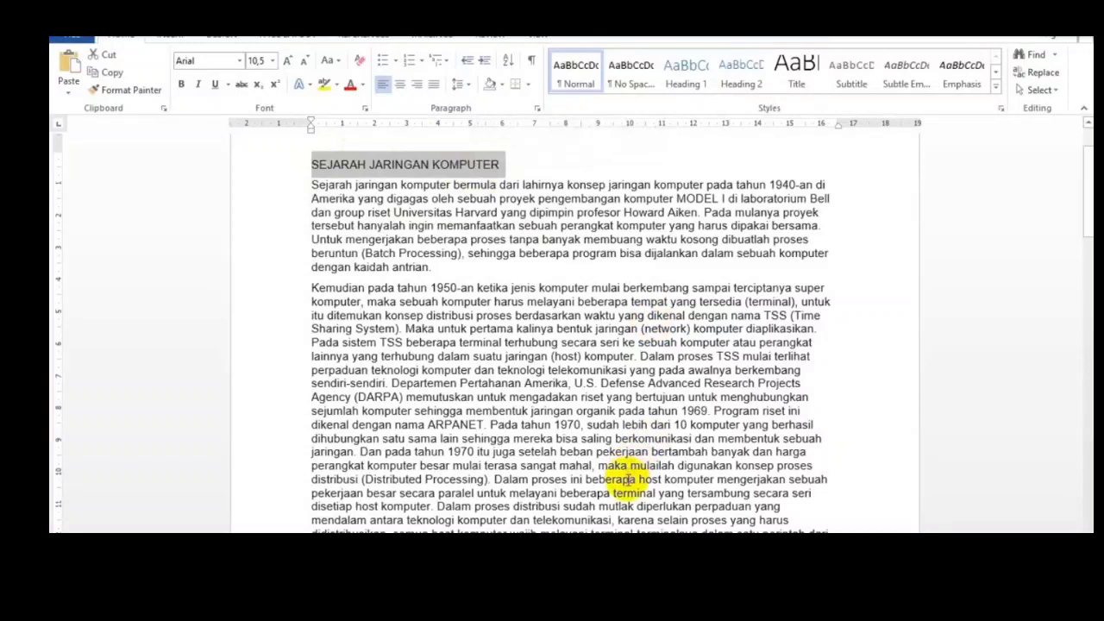
pyautogui.hotkey('alt', 'Tab')
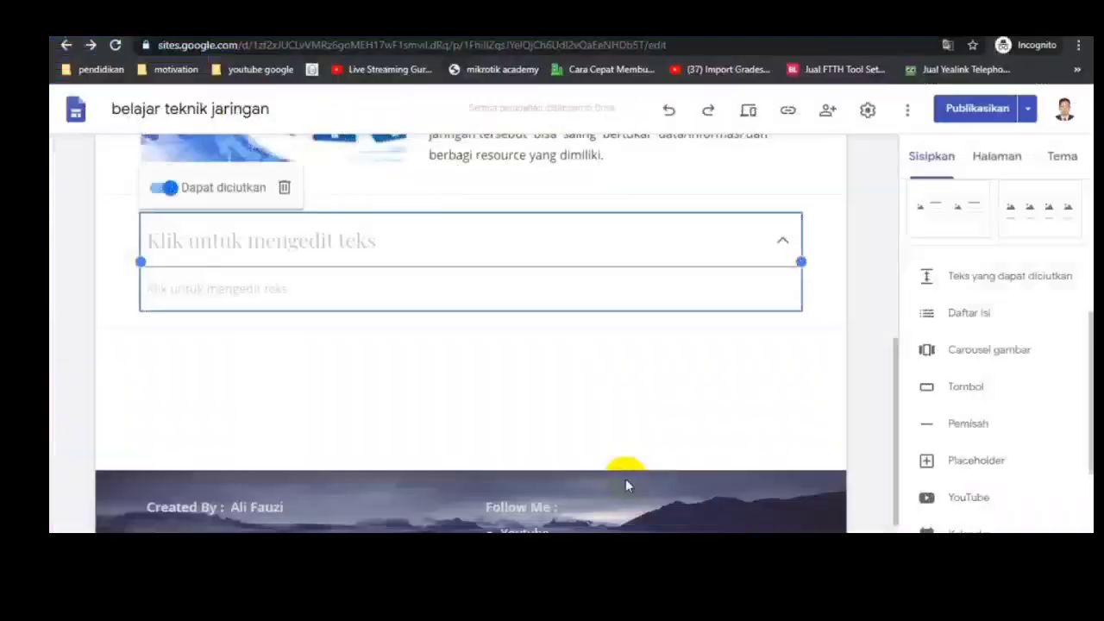
pyautogui.click(392, 254)
pyautogui.hotkey('ctrl', 'v')
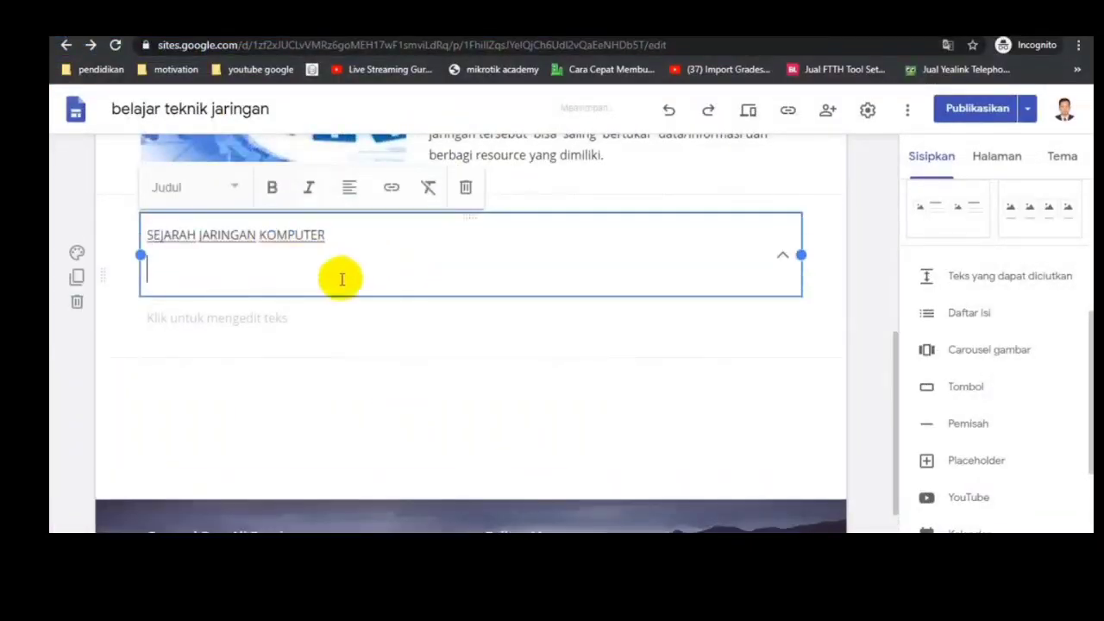
pyautogui.press('BackSpace')
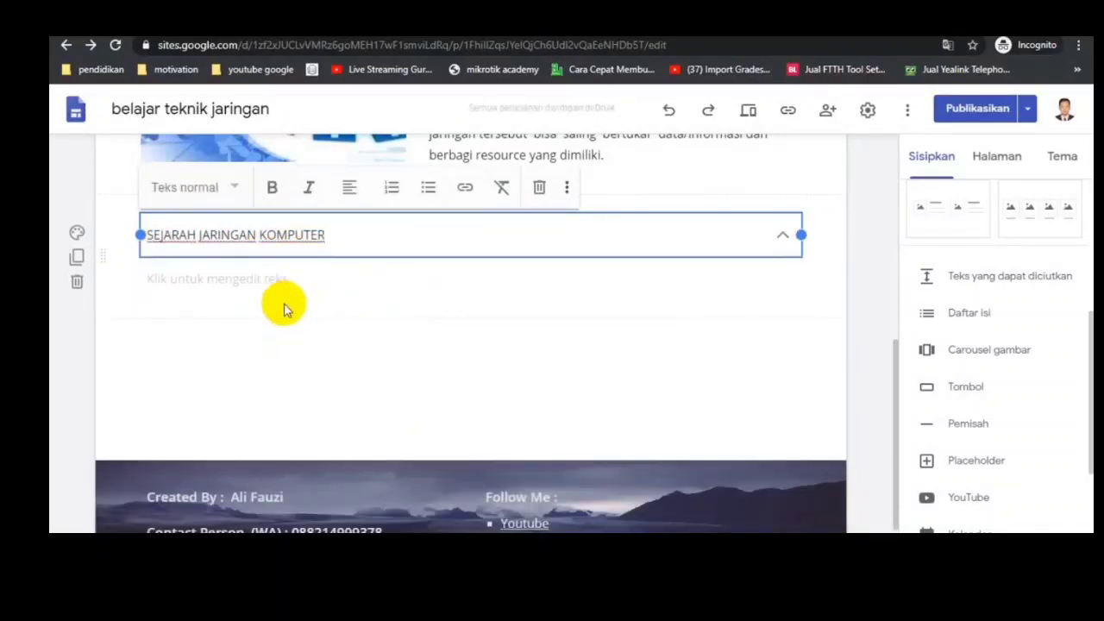
# Step: Copy the two history paragraphs under SEJARAH JARINGAN KOMPUTER from the Word document into the collapsible block's body
pyautogui.click(276, 279)
pyautogui.hotkey('alt', 'Tab')
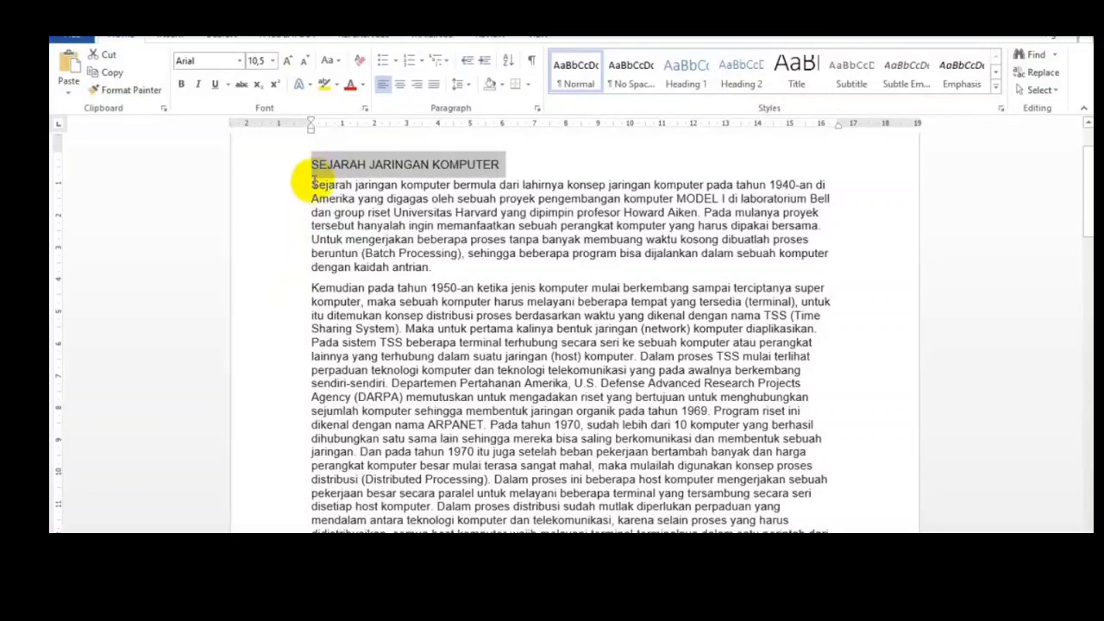
pyautogui.moveTo(313, 181); pyautogui.dragTo(405, 464)
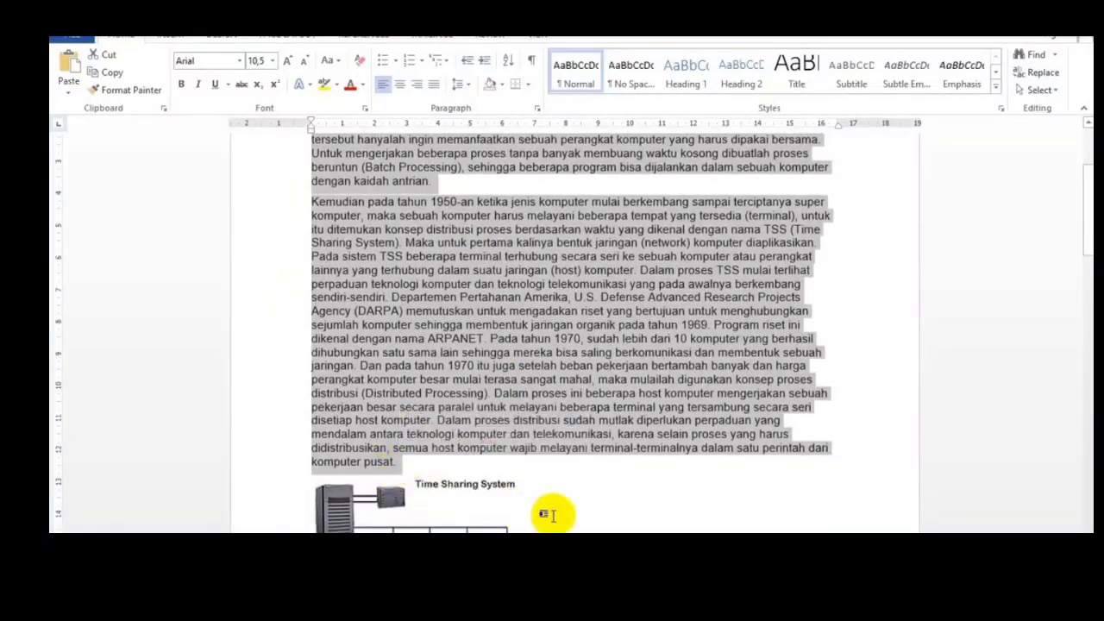
pyautogui.hotkey('alt', 'Tab')
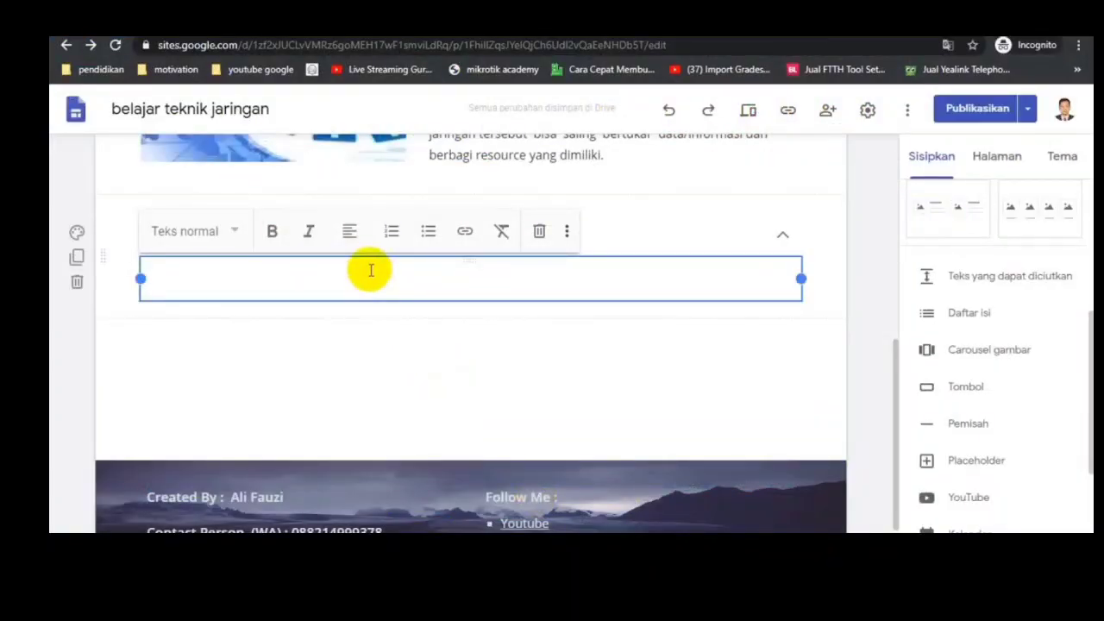
pyautogui.hotkey('ctrl', 'v')
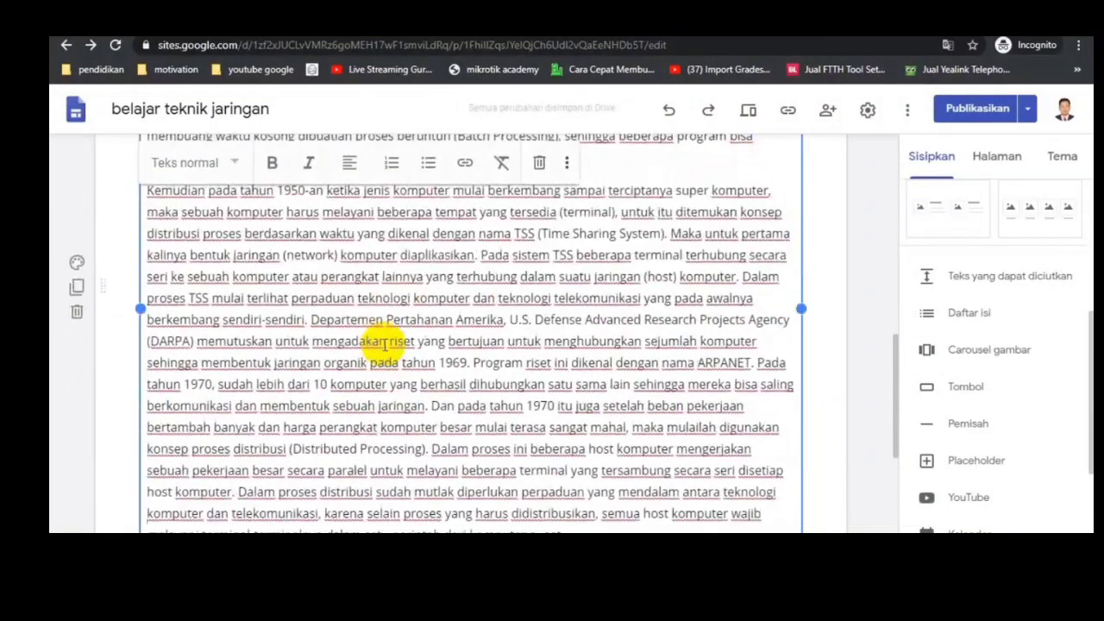
pyautogui.scroll(5, 384, 343)
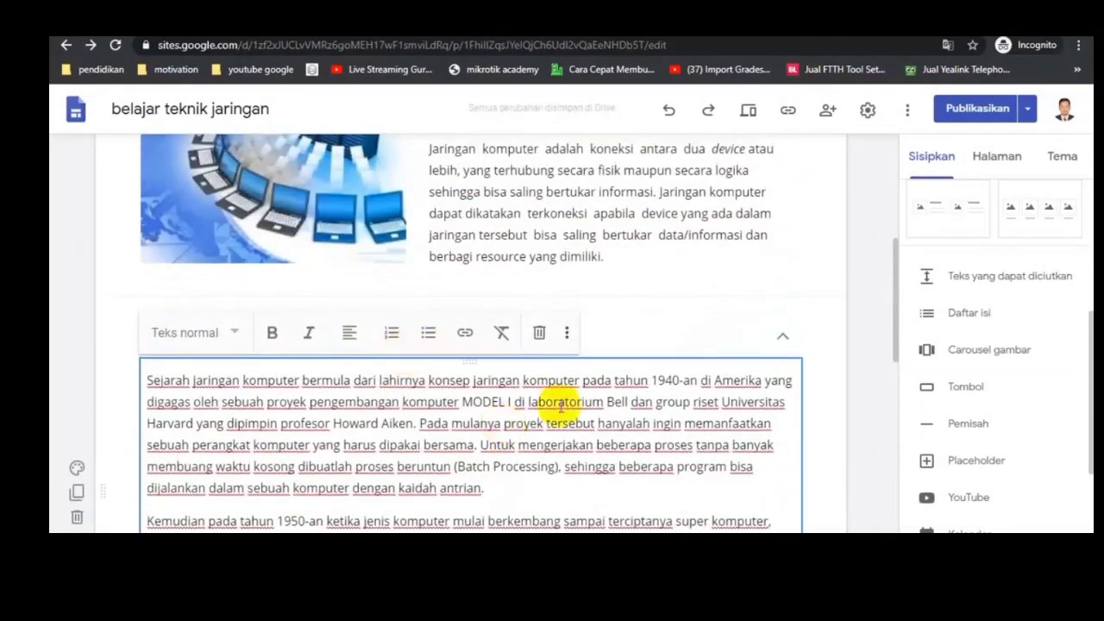
pyautogui.scroll(1, 636, 423)
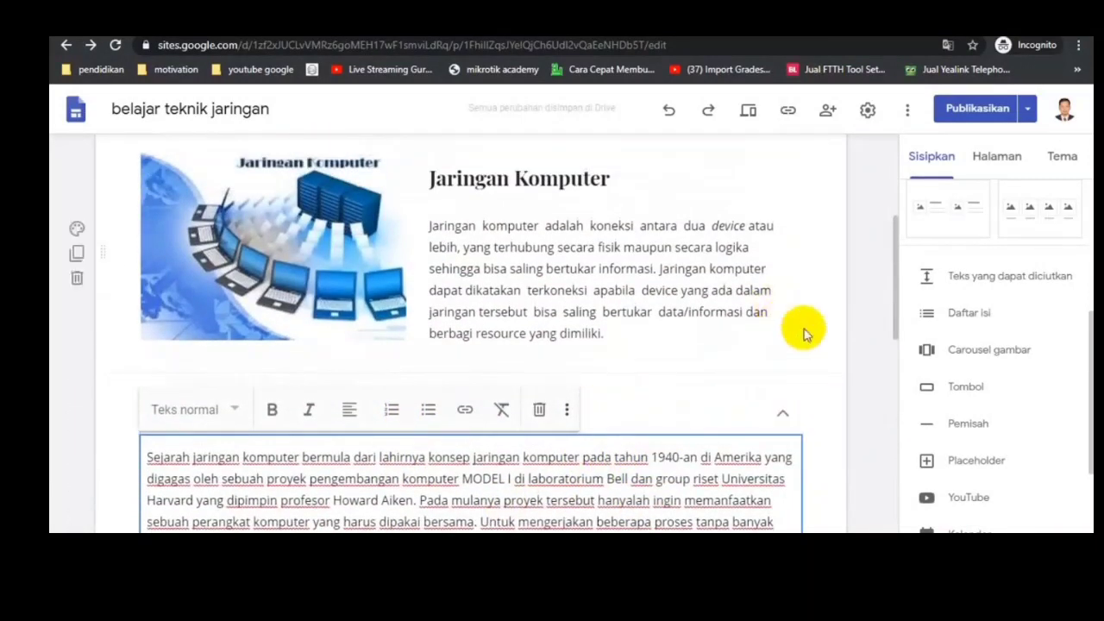
# Step: Test expanding and collapsing the SEJARAH JARINGAN KOMPUTER block and review the page layout
pyautogui.click(811, 350)
pyautogui.scroll(-3, 553, 424)
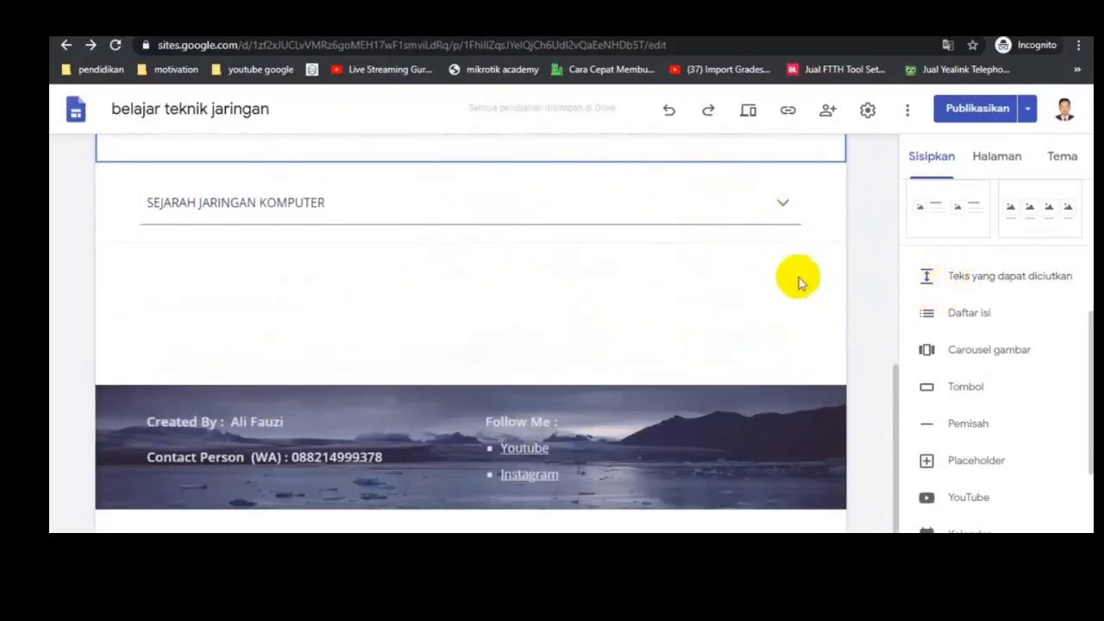
pyautogui.click(782, 207)
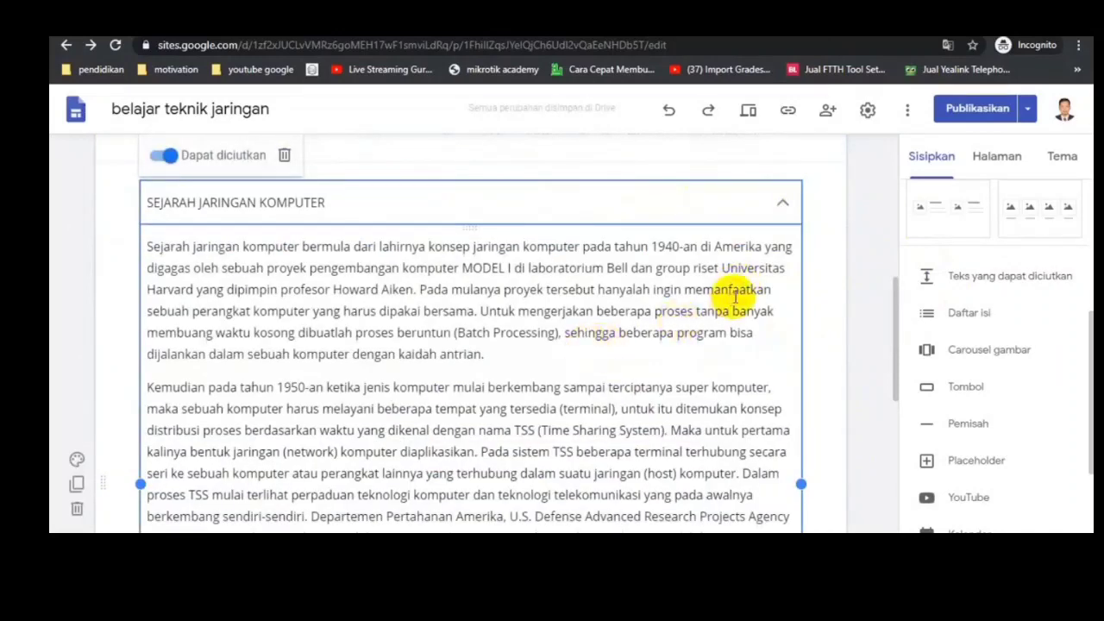
pyautogui.click(799, 206)
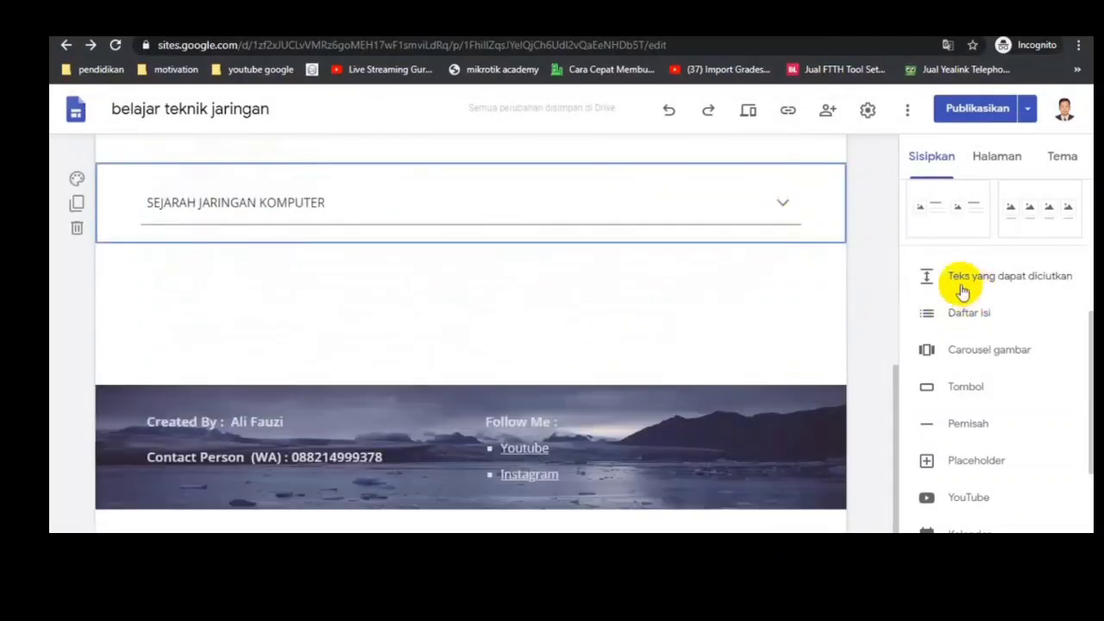
pyautogui.scroll(4, 781, 302)
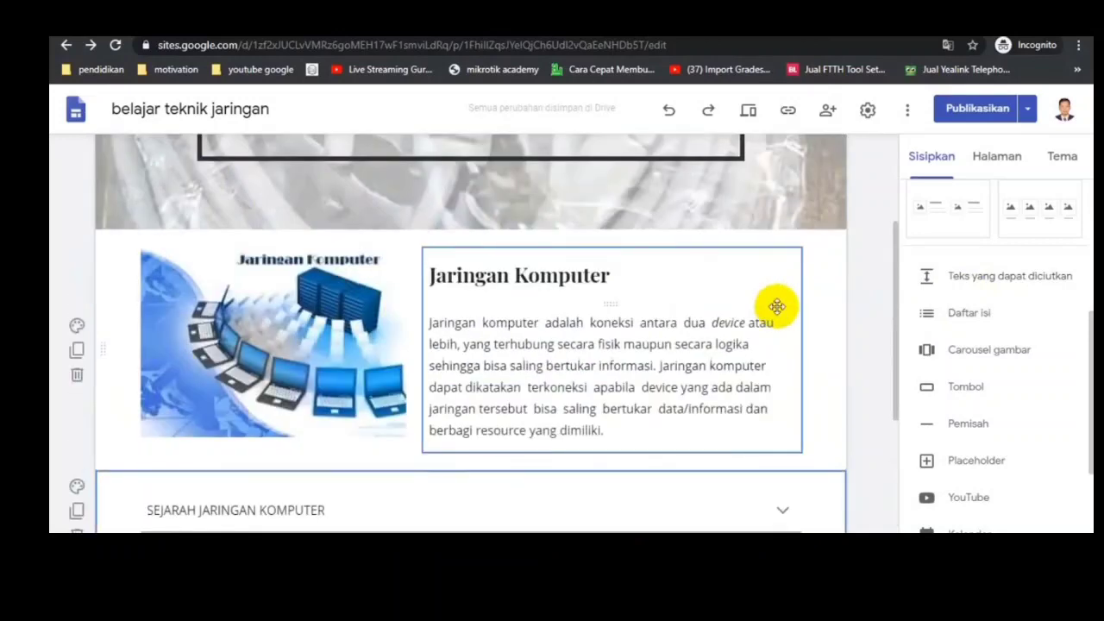
# Step: Try a table of contents above the Jaringan Komputer section and delete it again
pyautogui.scroll(-1, 803, 337)
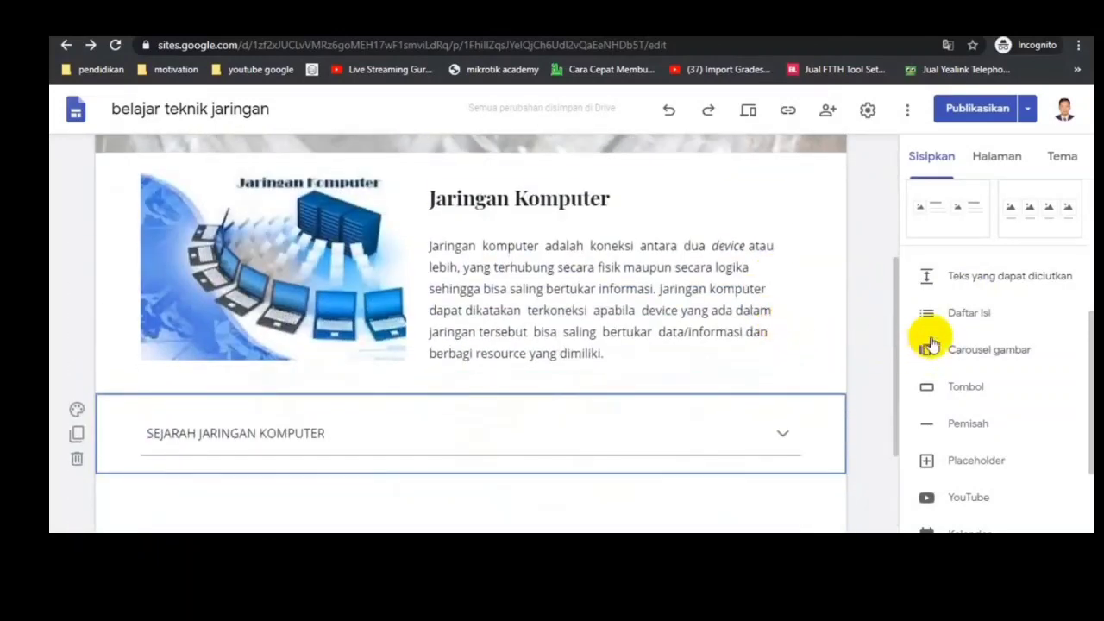
pyautogui.click(956, 315)
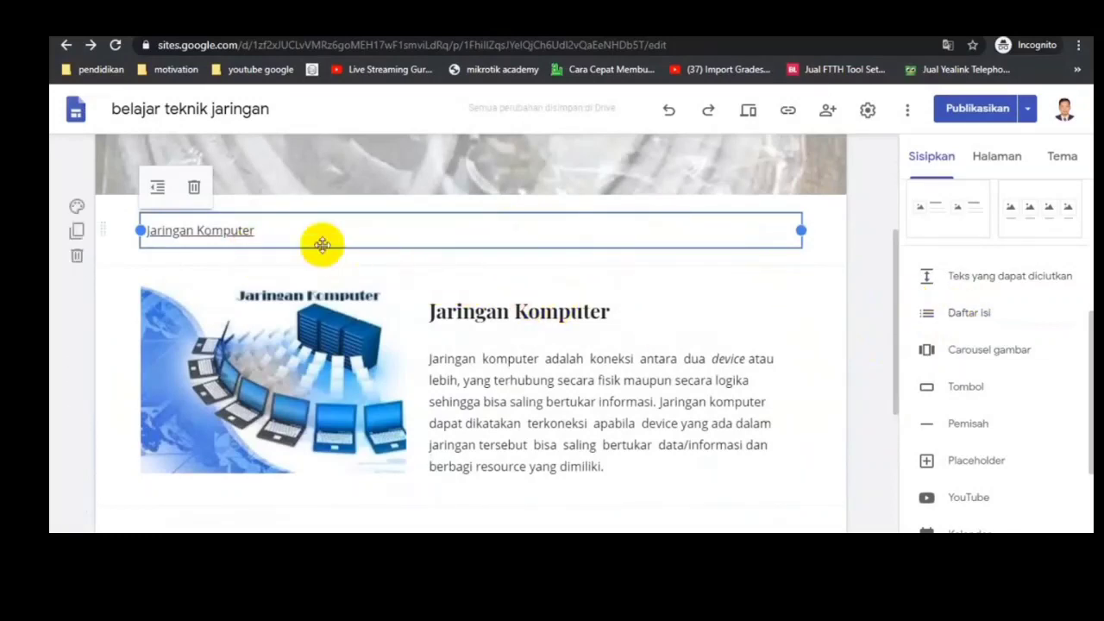
pyautogui.click(77, 259)
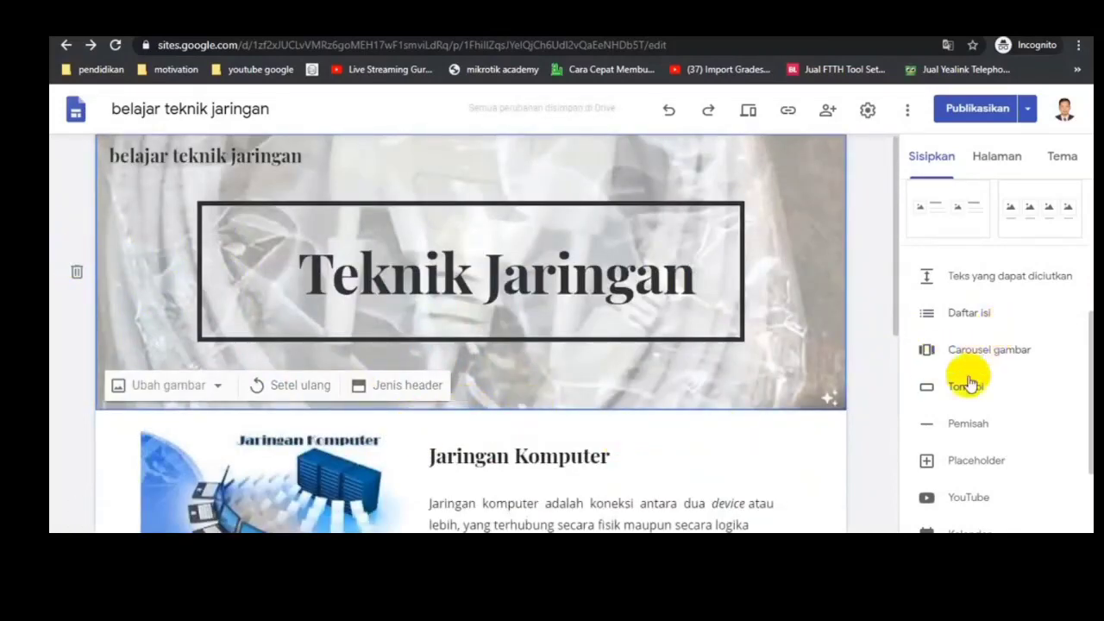
# Step: Start an image carousel and browse Google Drive to website pembelajaran > materi > jaringan dasar for its pictures
pyautogui.scroll(-4, 900, 346)
pyautogui.scroll(-2, 902, 386)
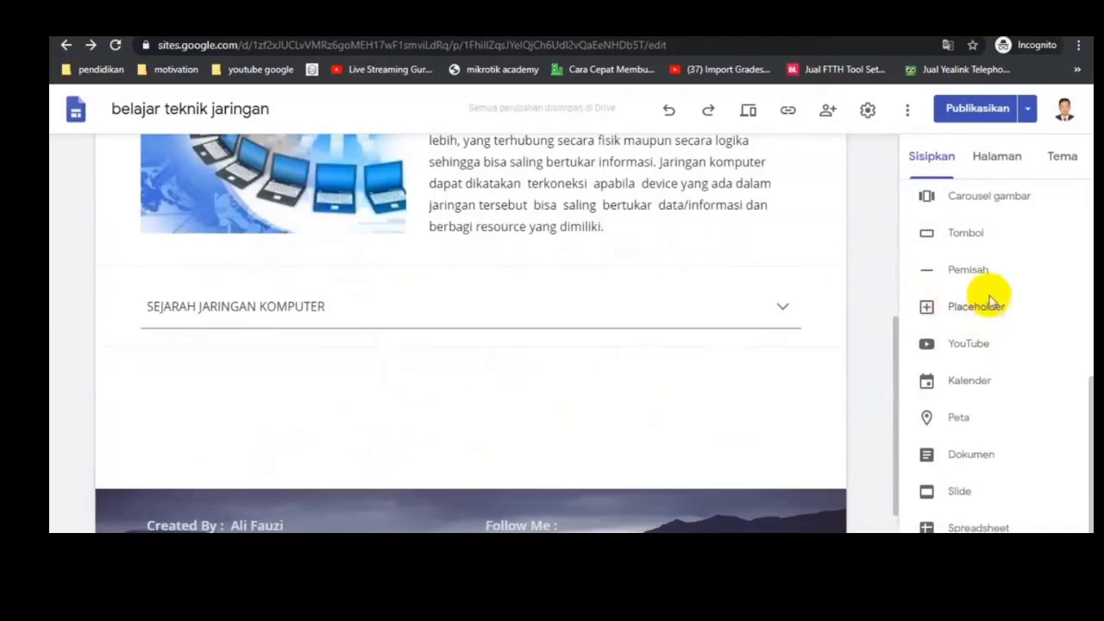
pyautogui.click(973, 201)
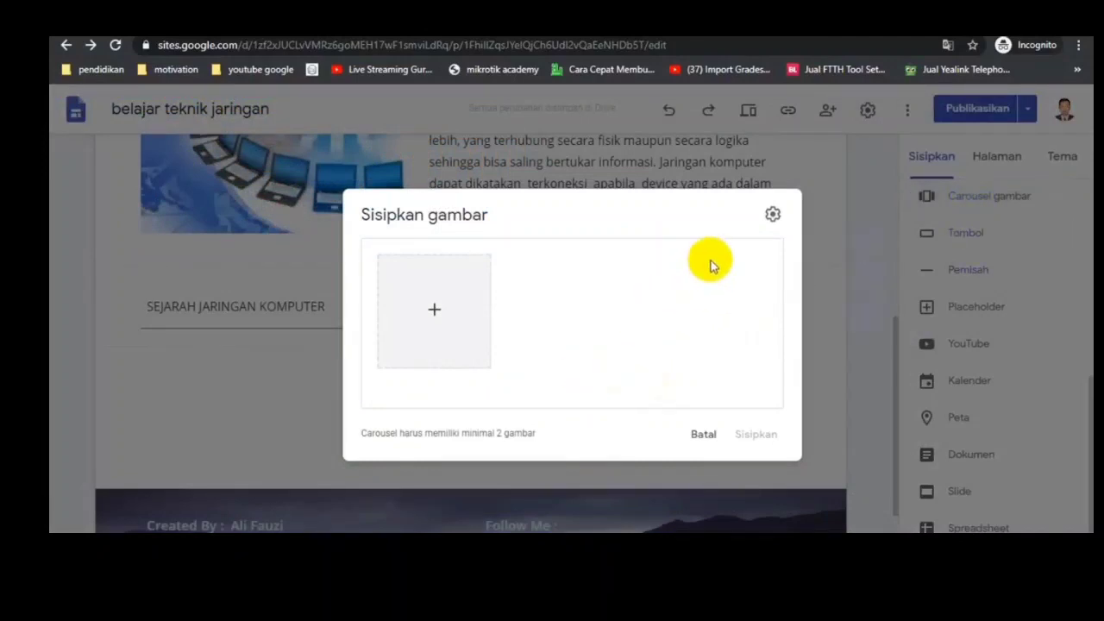
pyautogui.click(430, 313)
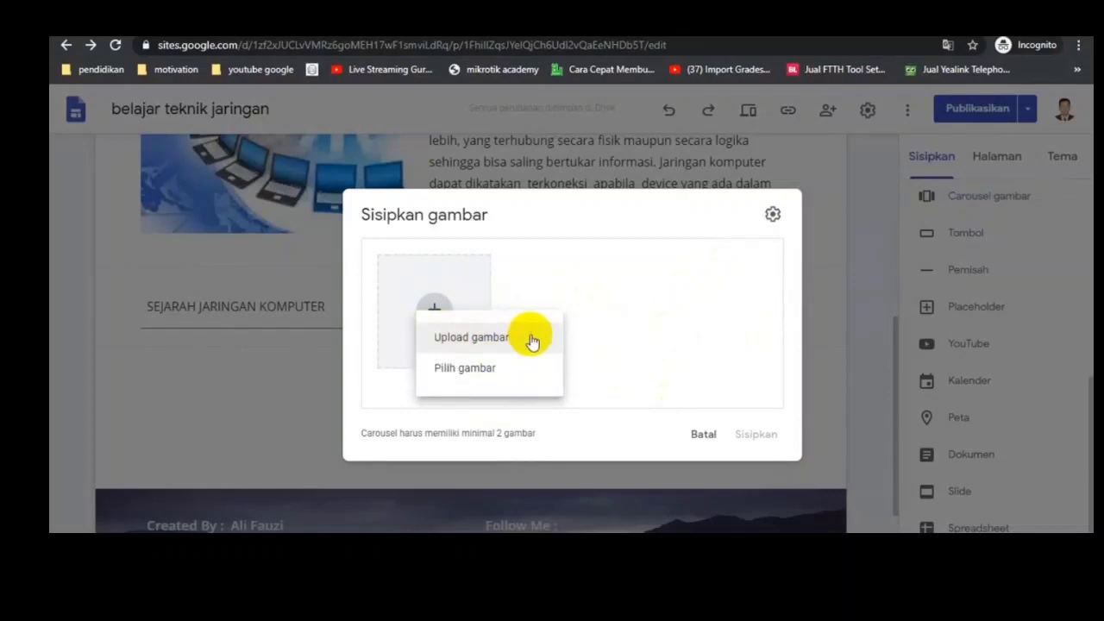
pyautogui.click(460, 369)
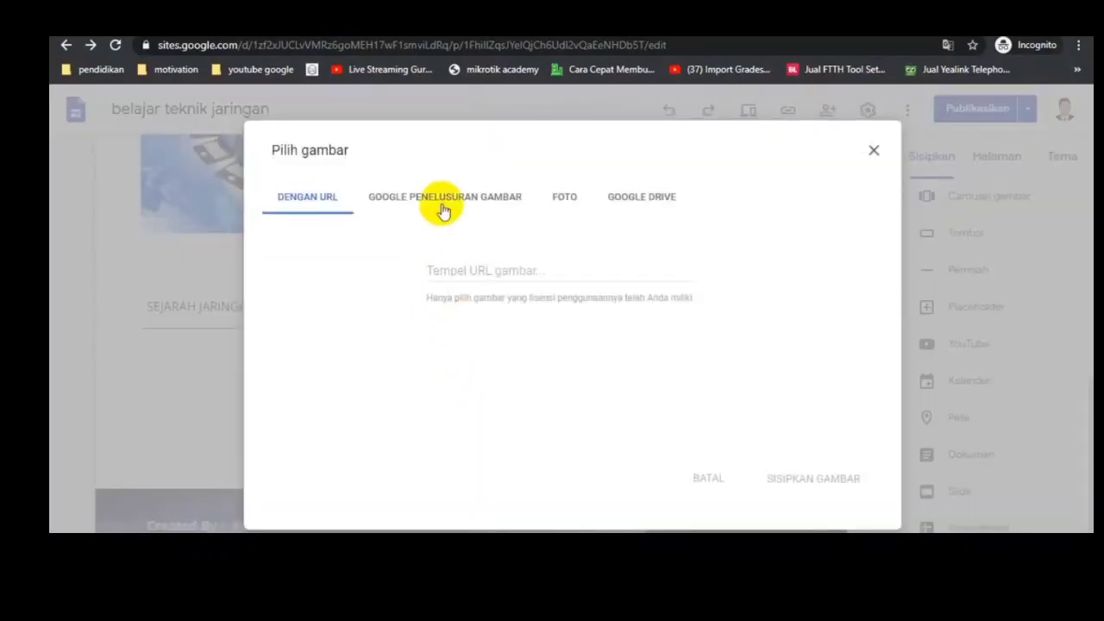
pyautogui.click(648, 198)
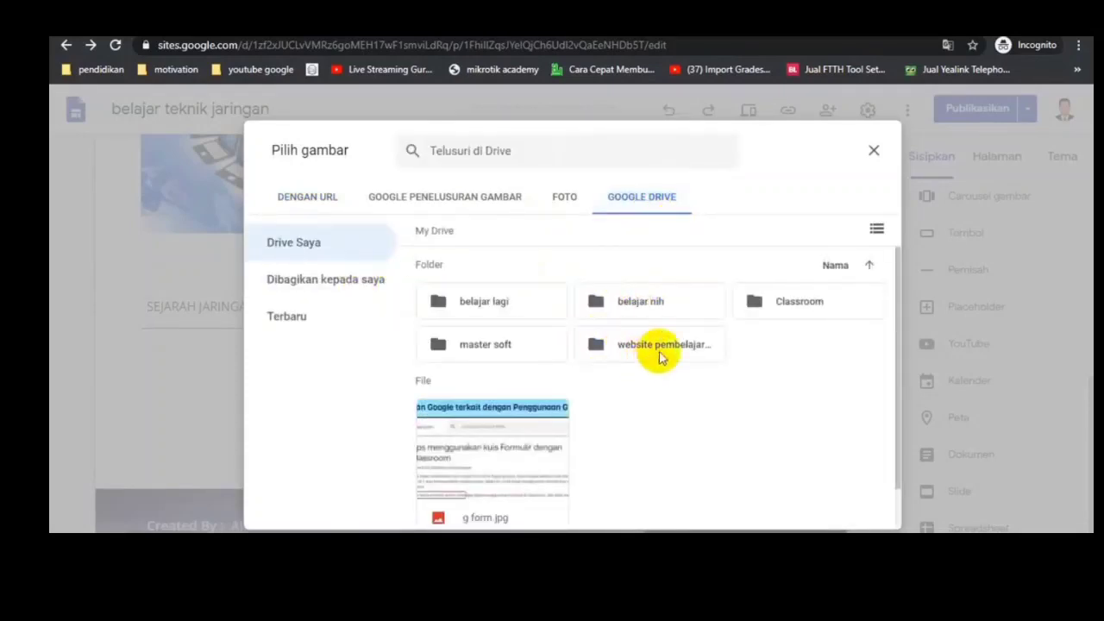
pyautogui.doubleClick(660, 356)
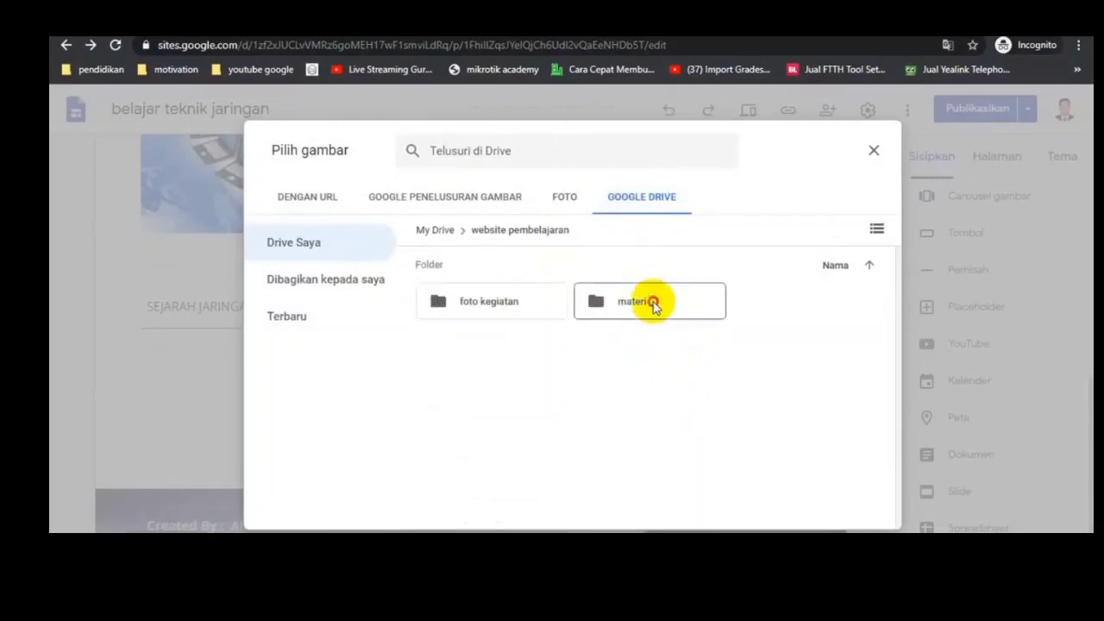
pyautogui.doubleClick(653, 304)
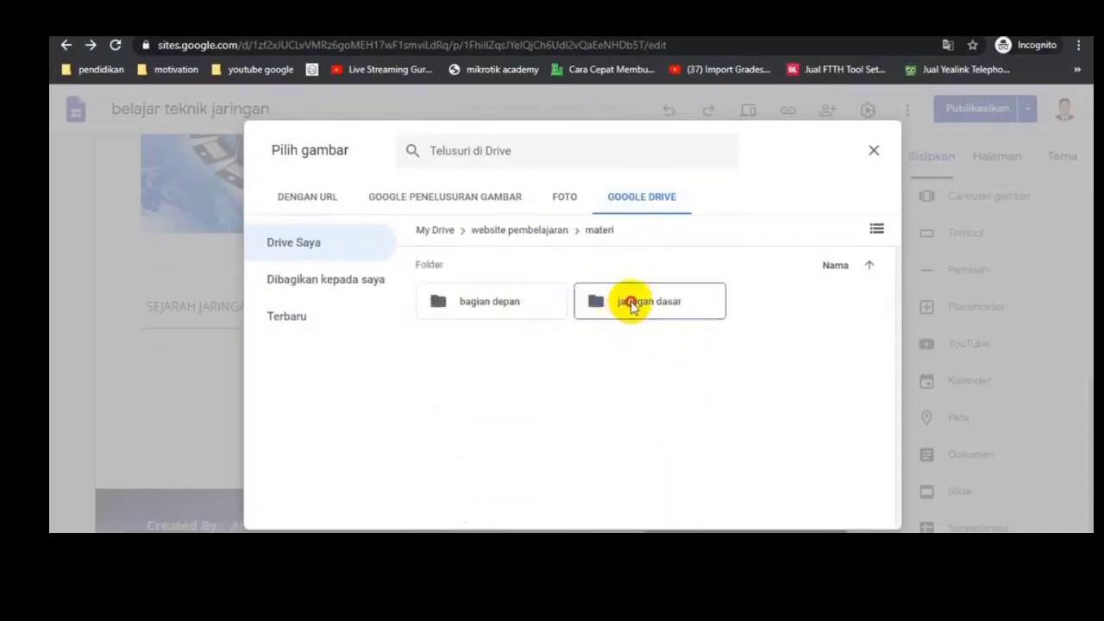
pyautogui.doubleClick(633, 303)
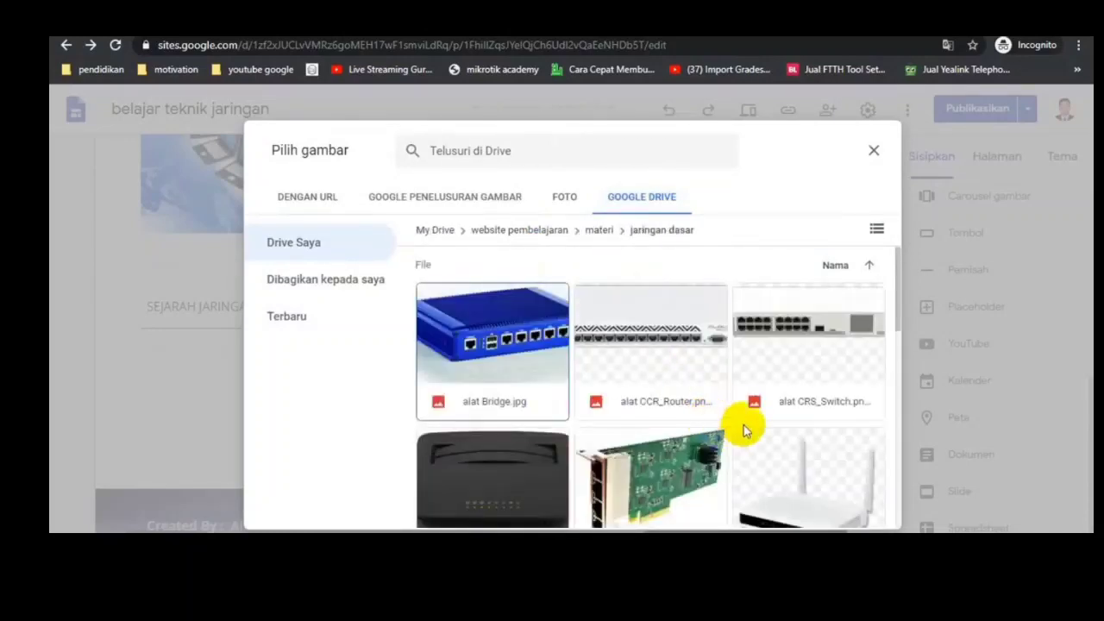
# Step: Choose the bahan Coaxial, bahan Fiber and bahan UTP pictures and insert them as a carousel below the SEJARAH JARINGAN KOMPUTER block
pyautogui.scroll(-3, 743, 429)
pyautogui.scroll(3, 749, 426)
pyautogui.scroll(-3, 567, 373)
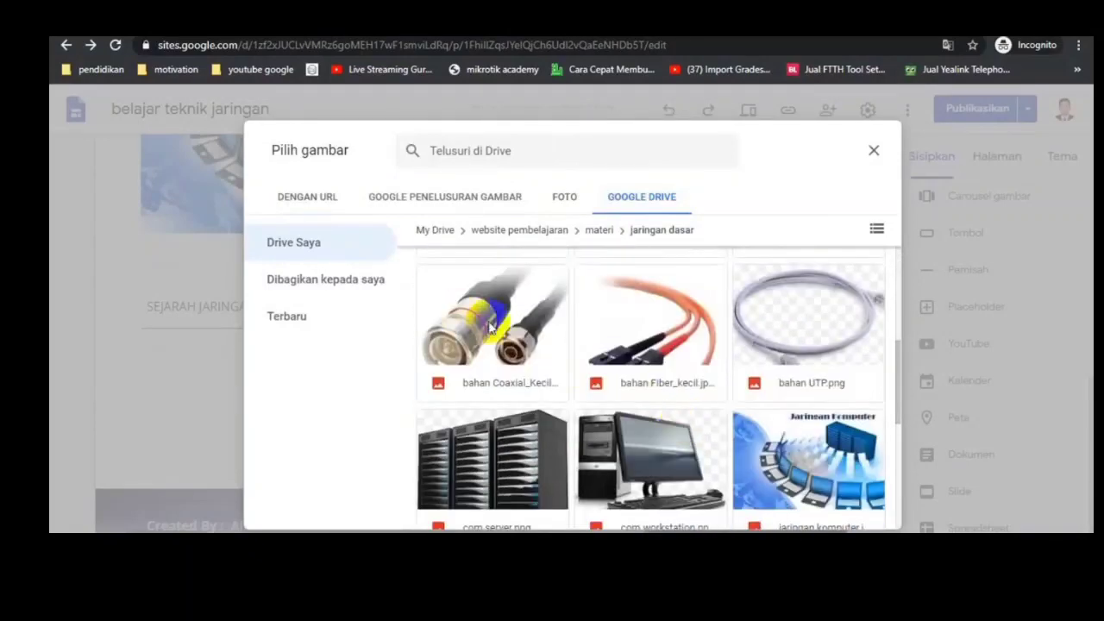
pyautogui.click(530, 345)
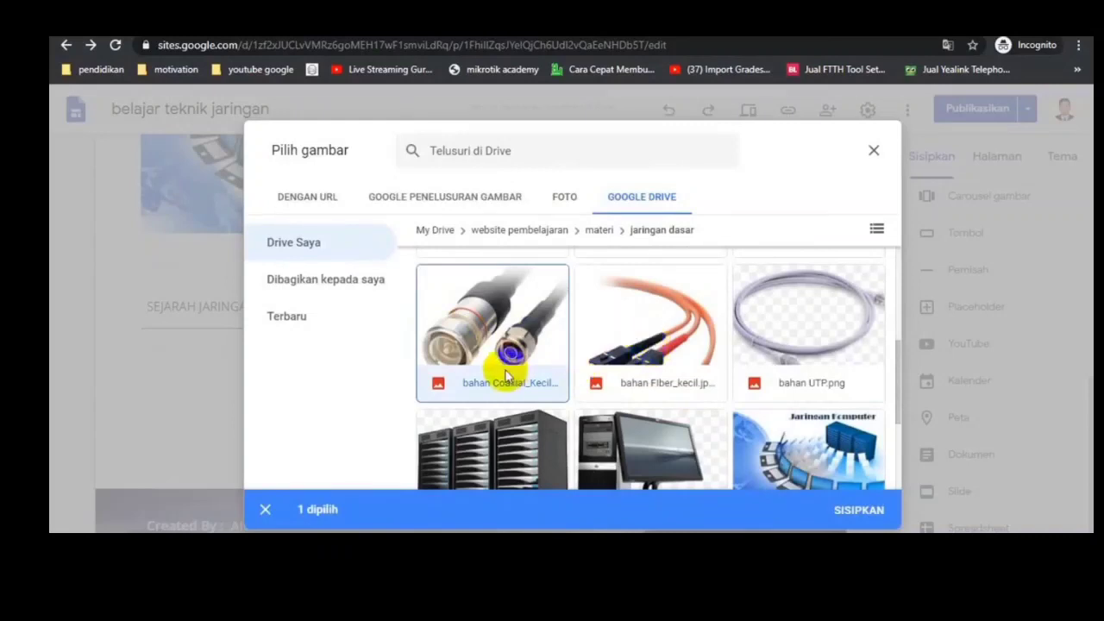
pyautogui.click(656, 345)
pyautogui.click(820, 326)
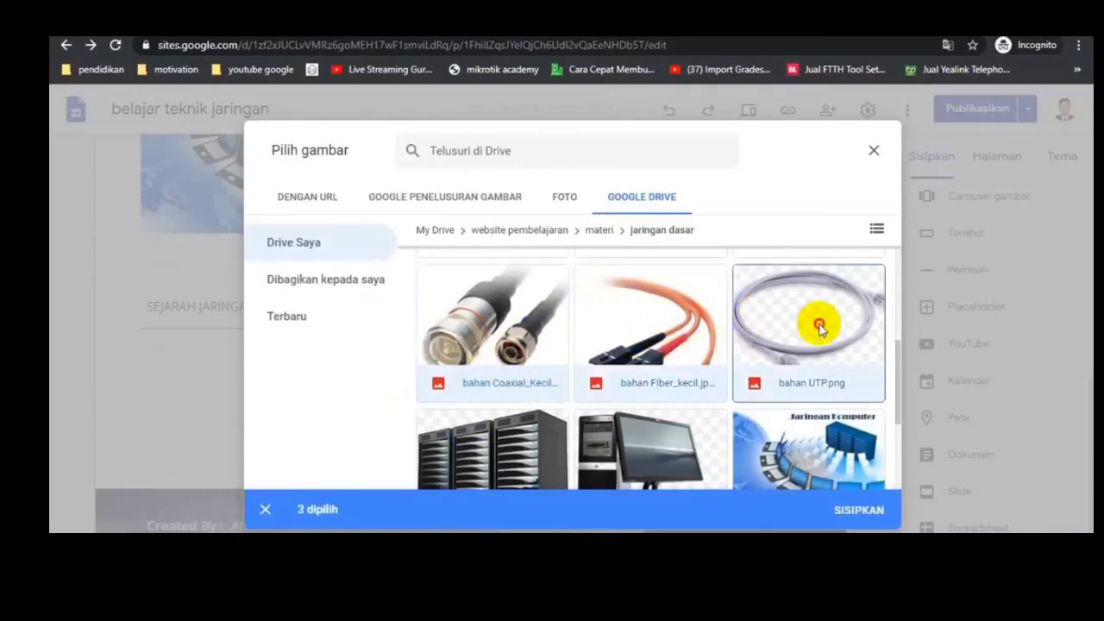
pyautogui.click(859, 510)
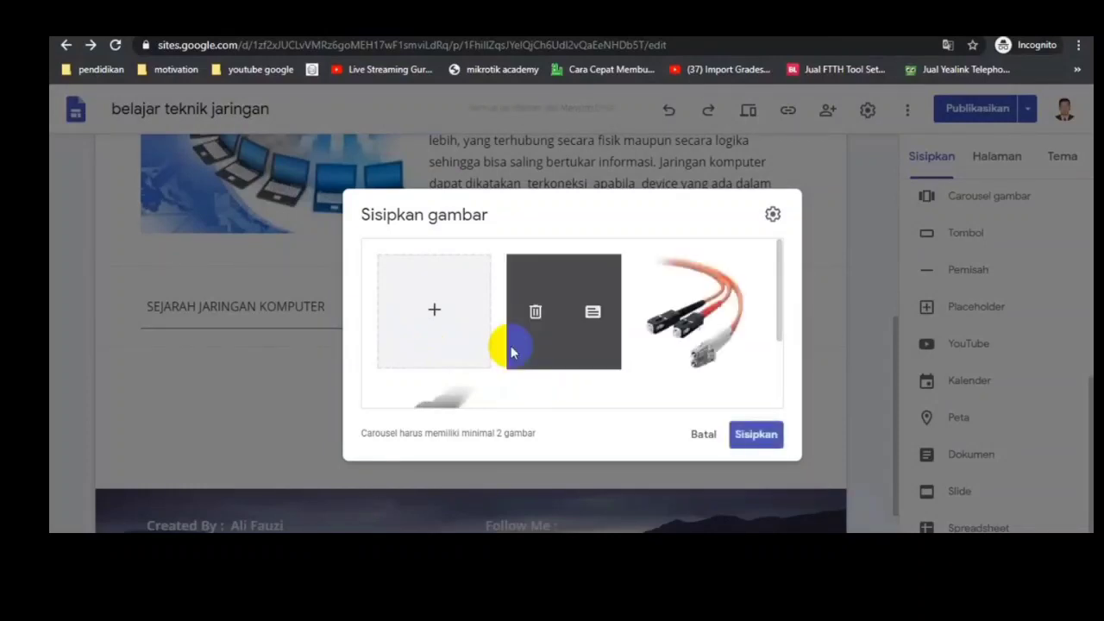
pyautogui.click(758, 435)
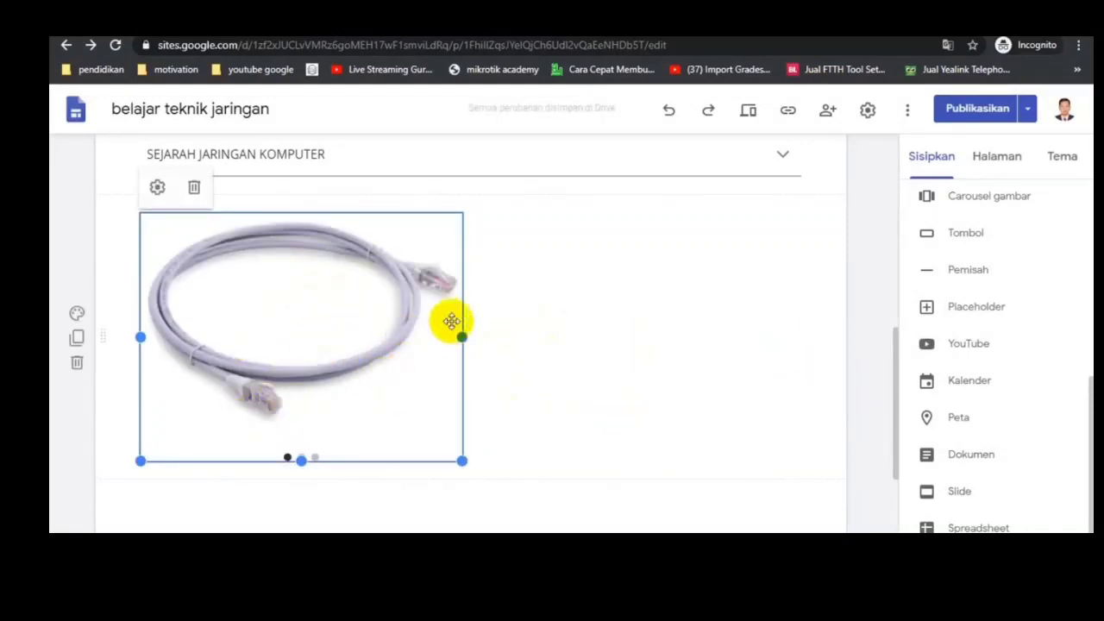
pyautogui.click(521, 375)
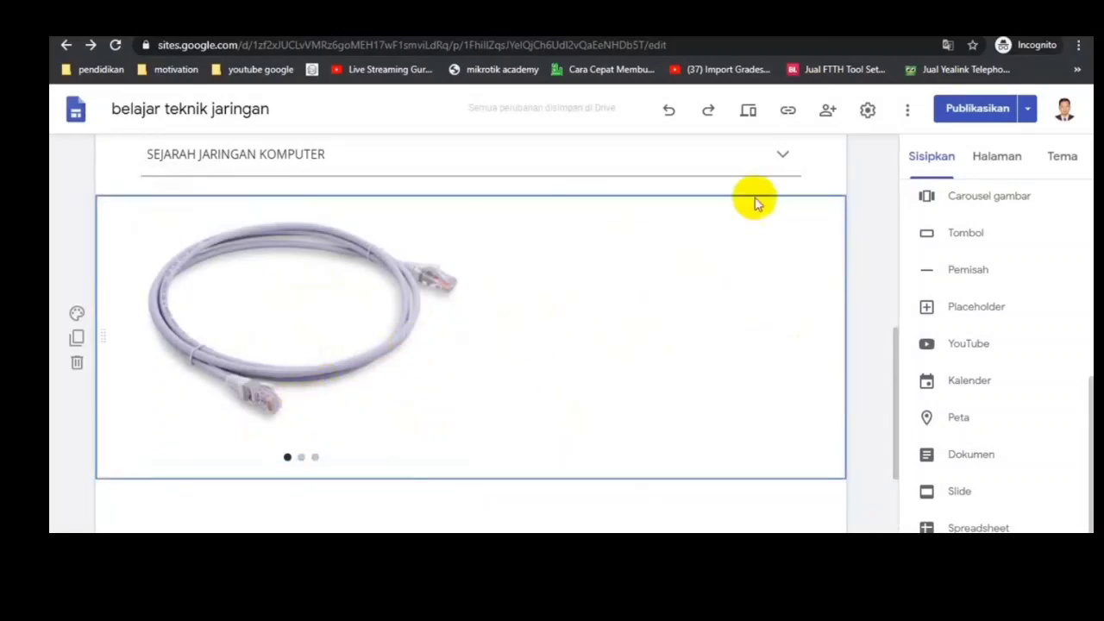
# Step: Preview the site at desktop size, expanding SEJARAH JARINGAN KOMPUTER and reviewing the page down to the carousel and footer
pyautogui.click(748, 113)
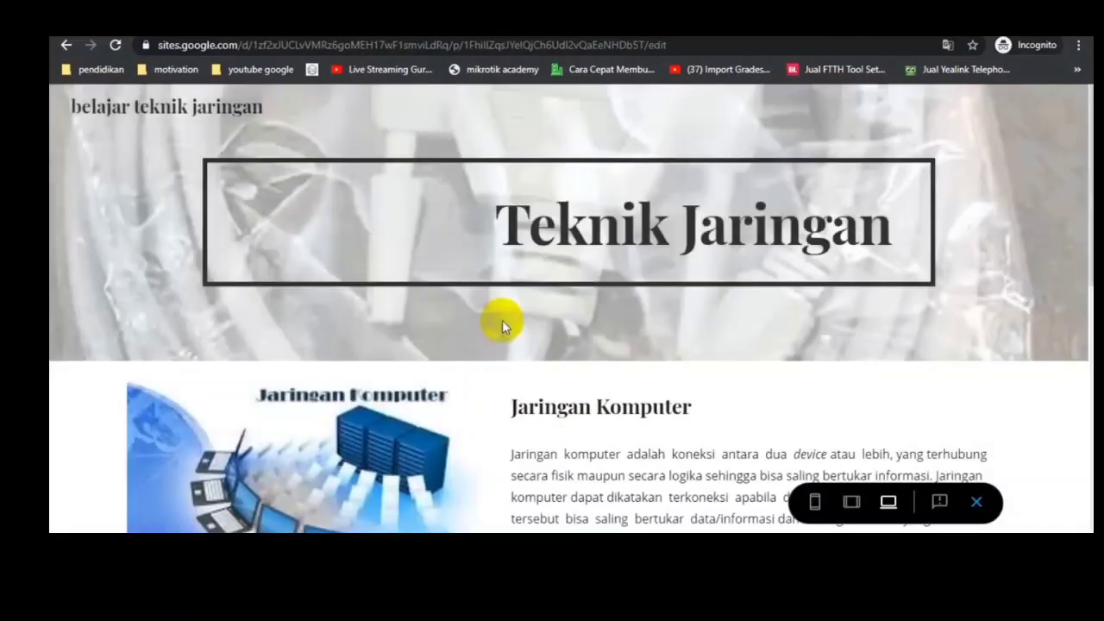
pyautogui.scroll(-5, 502, 322)
pyautogui.scroll(4, 502, 326)
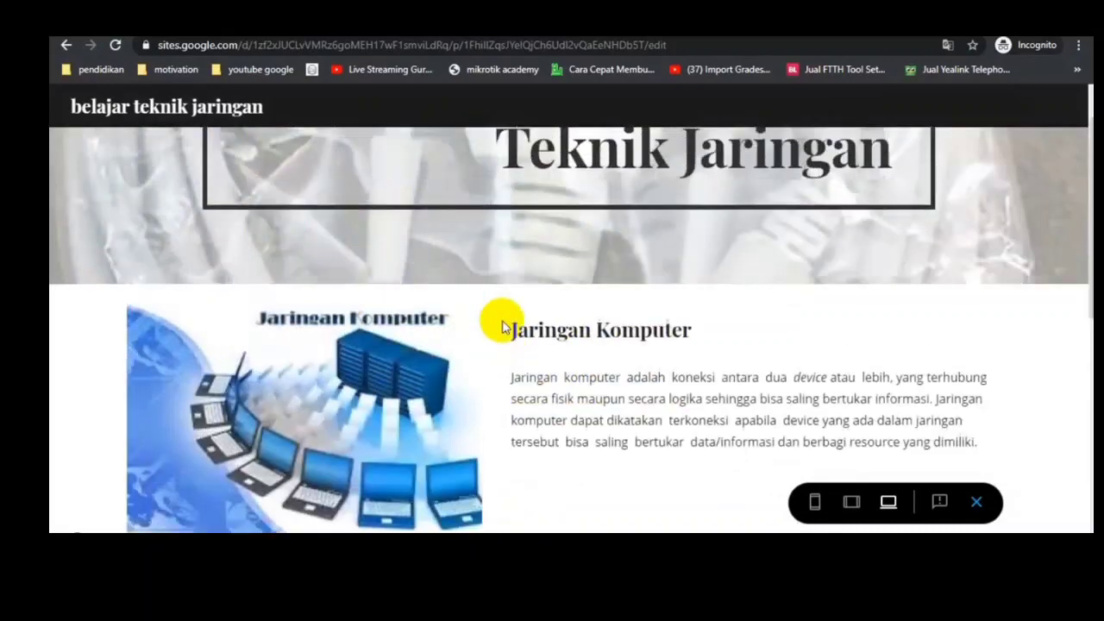
pyautogui.scroll(-6, 502, 326)
pyautogui.scroll(4, 502, 324)
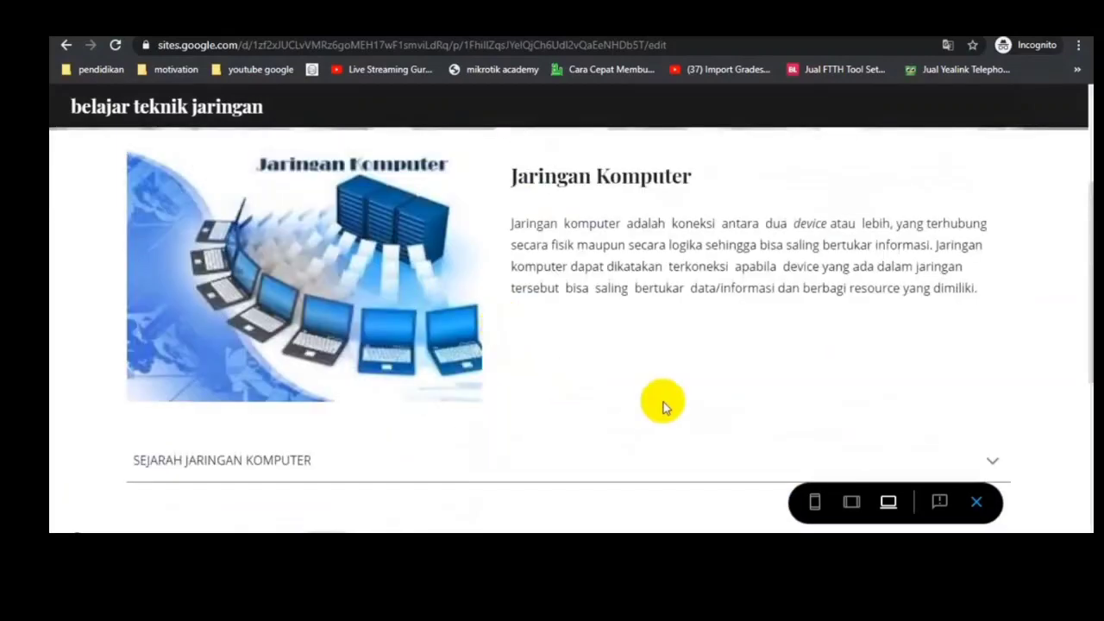
pyautogui.scroll(-2, 661, 402)
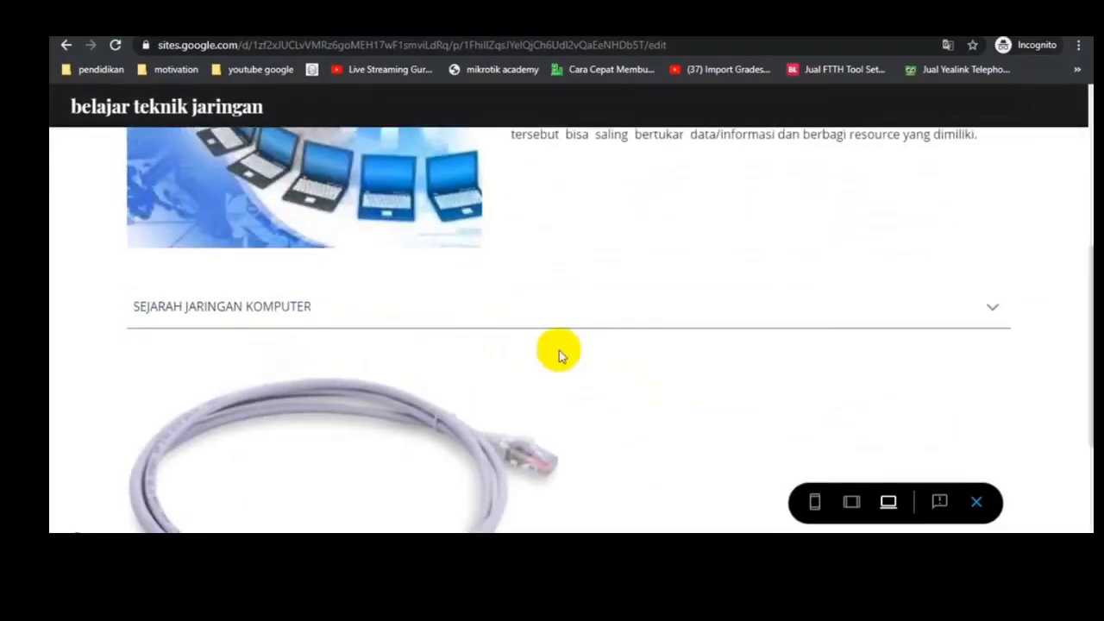
pyautogui.click(991, 307)
pyautogui.scroll(-1, 802, 337)
pyautogui.scroll(-5, 803, 336)
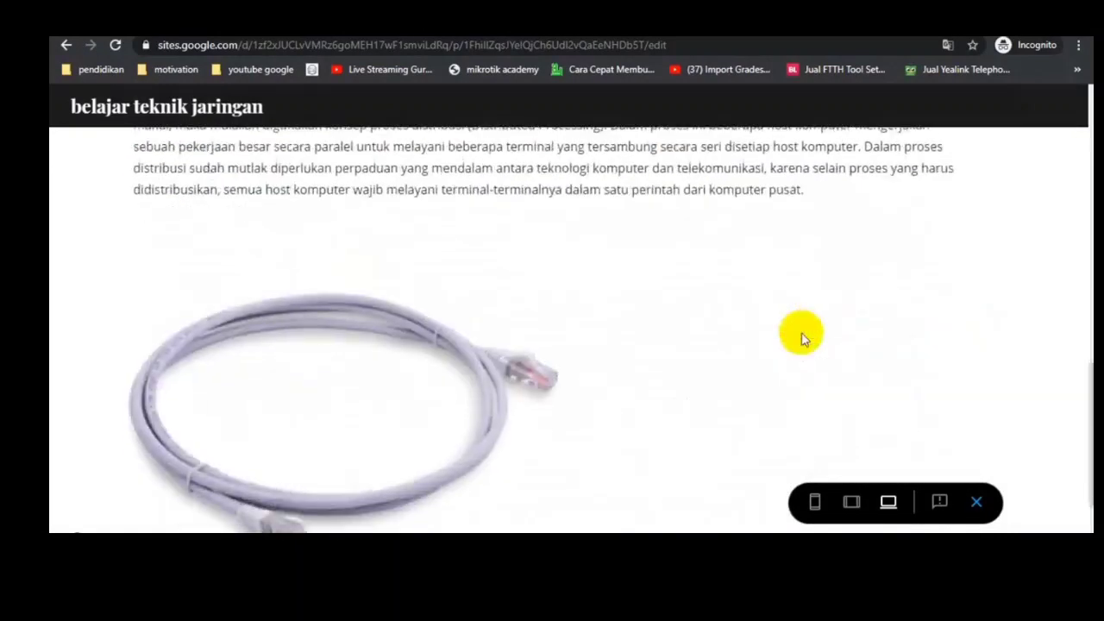
pyautogui.scroll(-2, 457, 388)
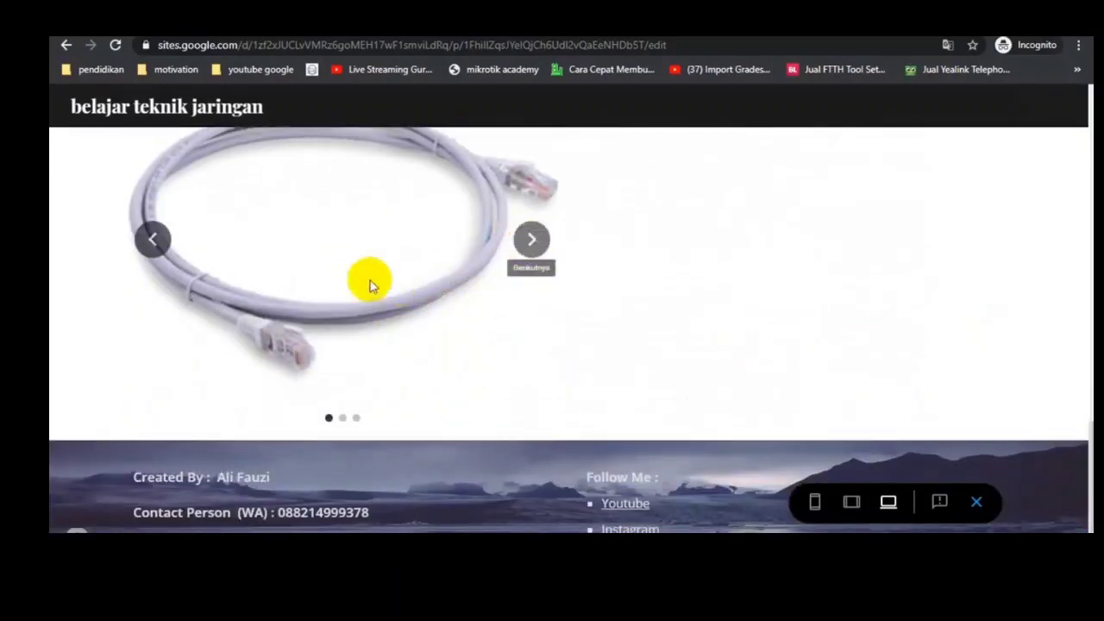
# Step: Step through the cable pictures of the carousel in the desktop preview
pyautogui.click(532, 247)
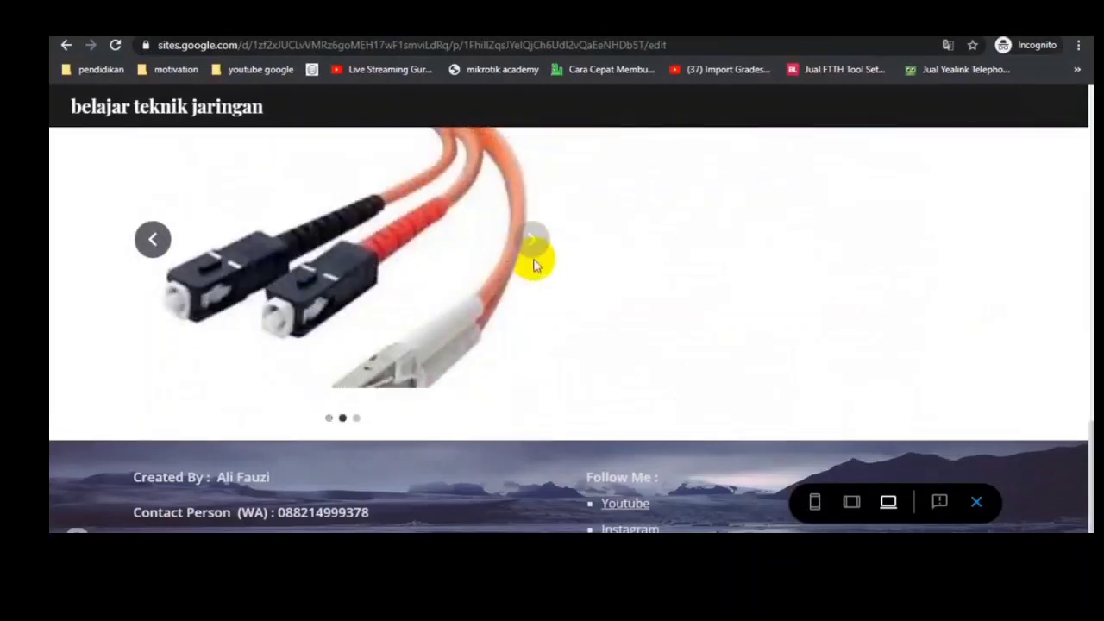
pyautogui.click(532, 248)
pyautogui.scroll(6, 644, 303)
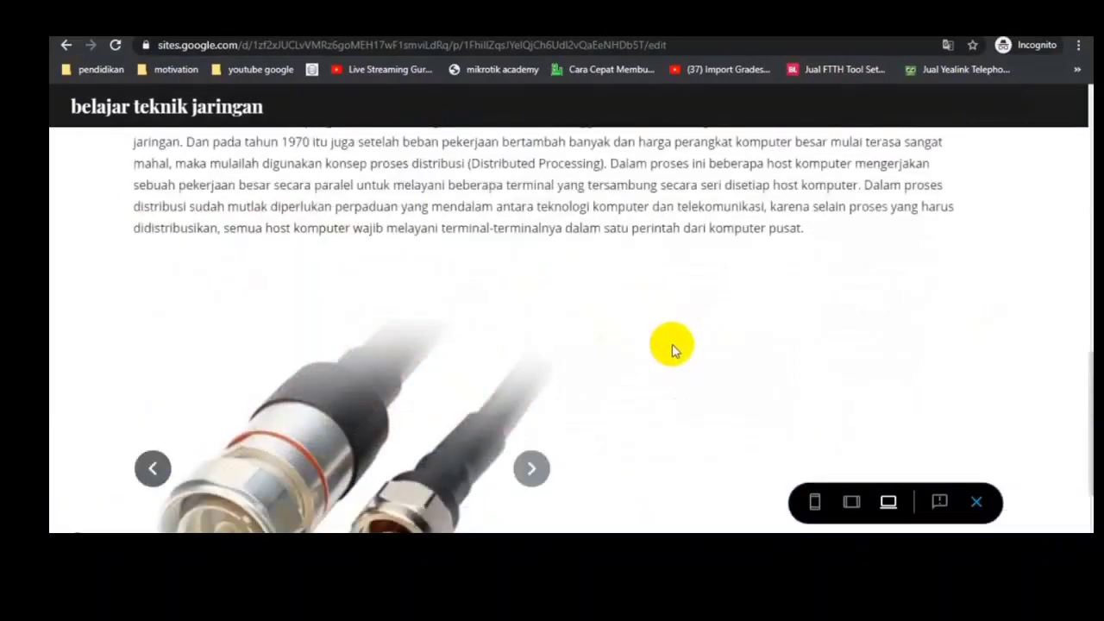
pyautogui.scroll(-4, 697, 380)
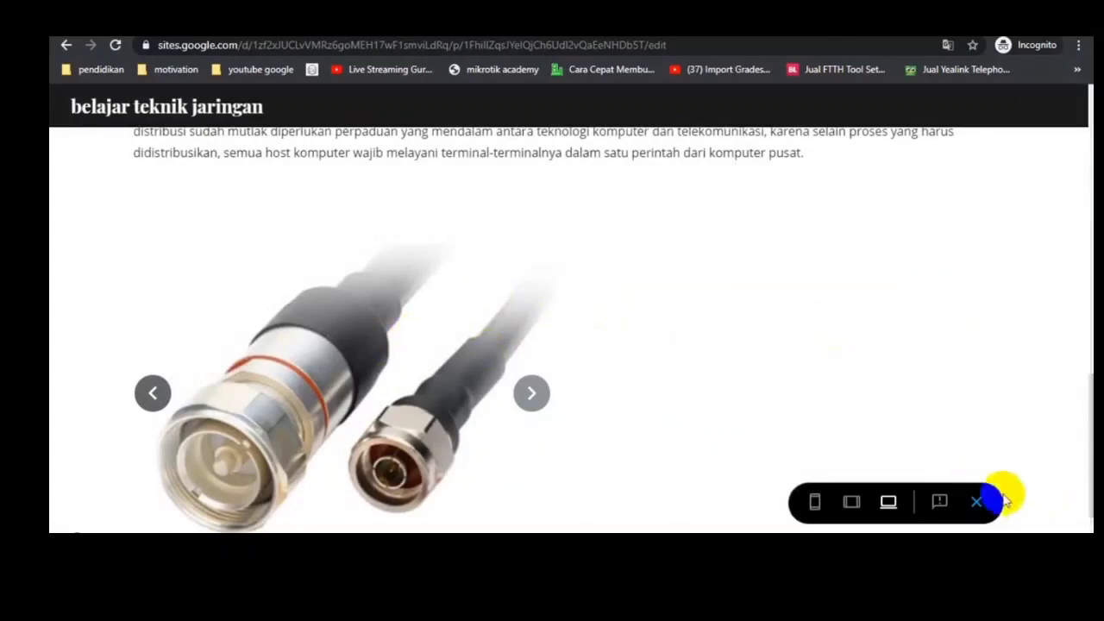
# Step: Switch the preview to tablet size and advance the carousel by one picture
pyautogui.click(974, 513)
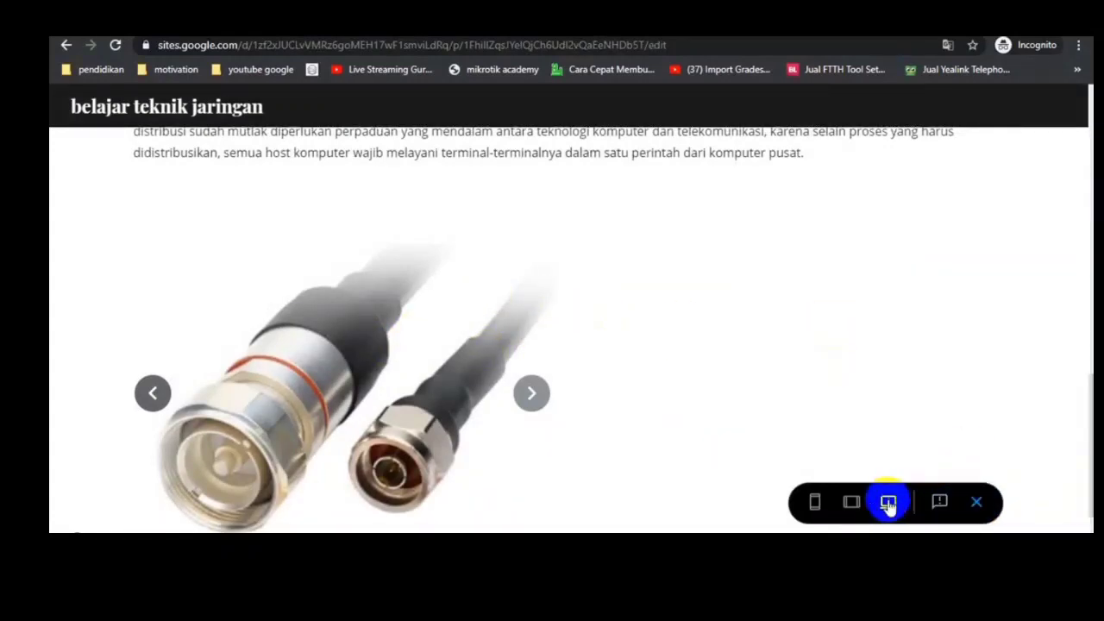
pyautogui.click(851, 507)
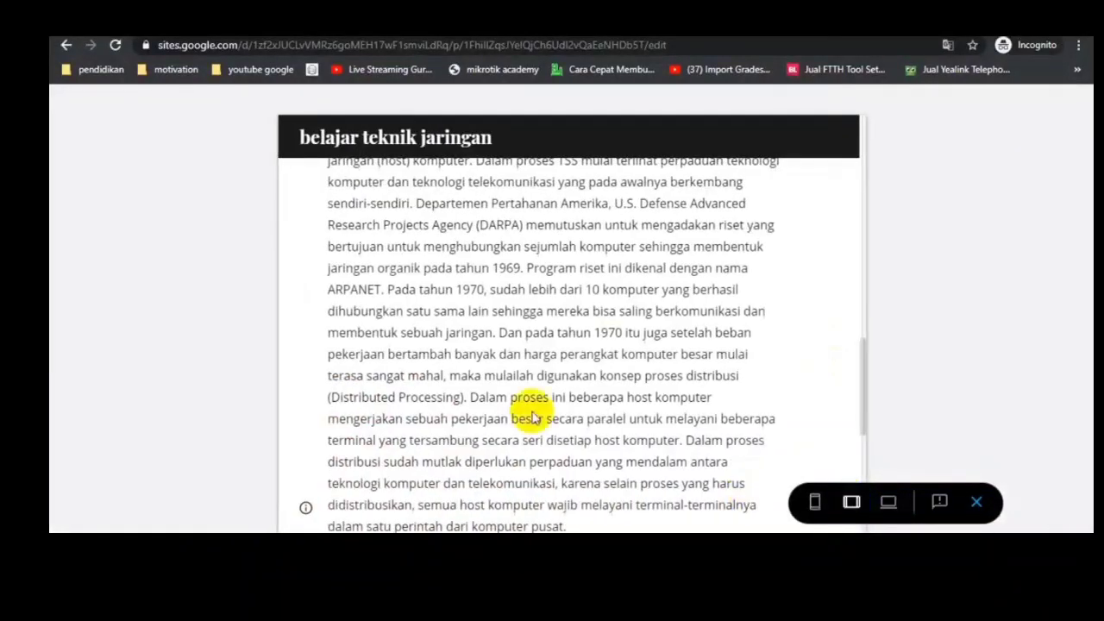
pyautogui.scroll(-3, 603, 347)
pyautogui.scroll(-3, 603, 350)
pyautogui.moveTo(506, 287)
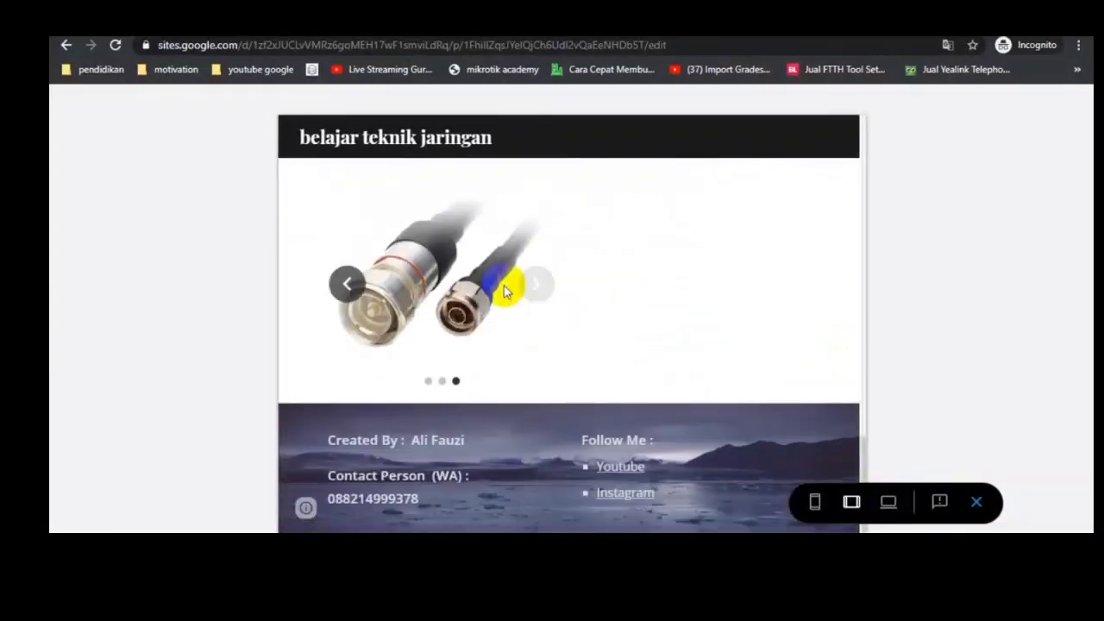
pyautogui.click(551, 289)
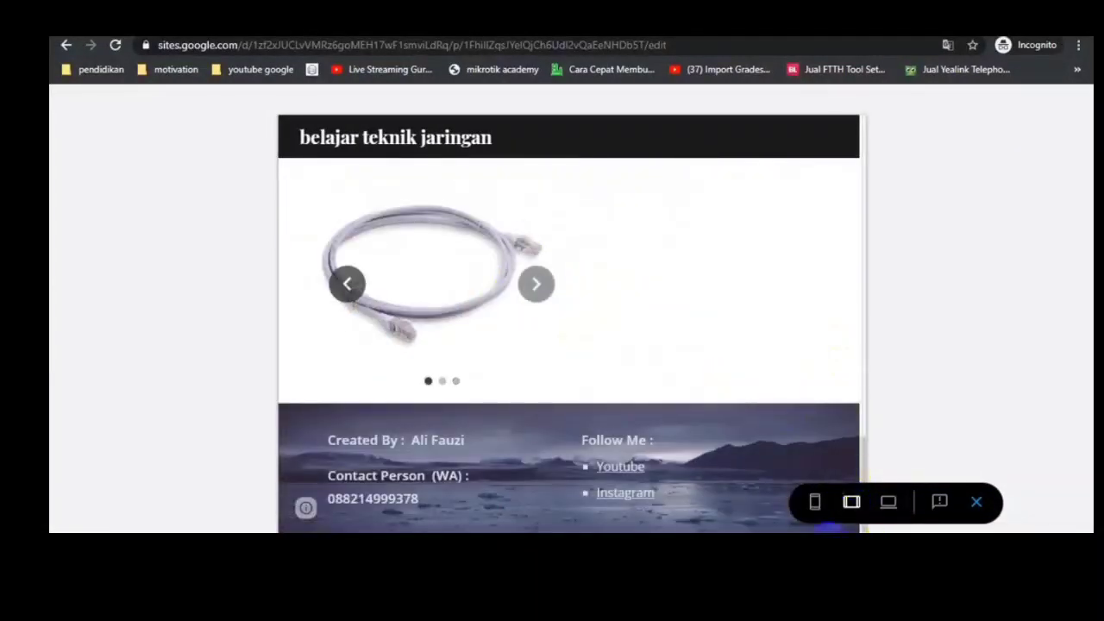
# Step: Switch the preview to phone size, test the carousel there, and return to the page editor
pyautogui.click(815, 507)
pyautogui.scroll(-8, 640, 397)
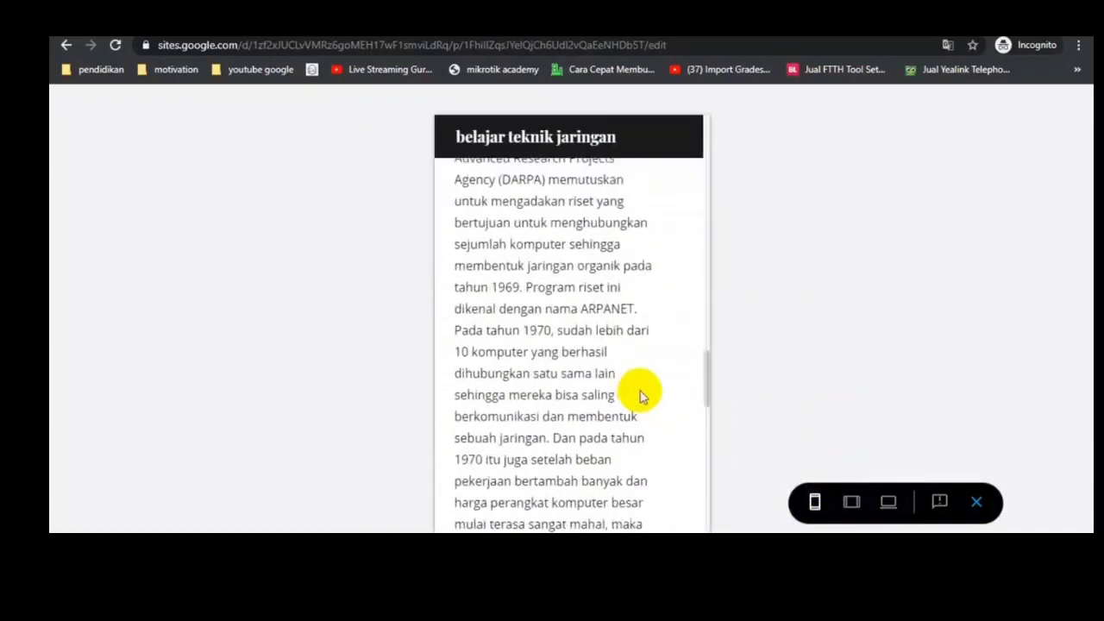
pyautogui.scroll(-2, 638, 388)
pyautogui.scroll(3, 636, 380)
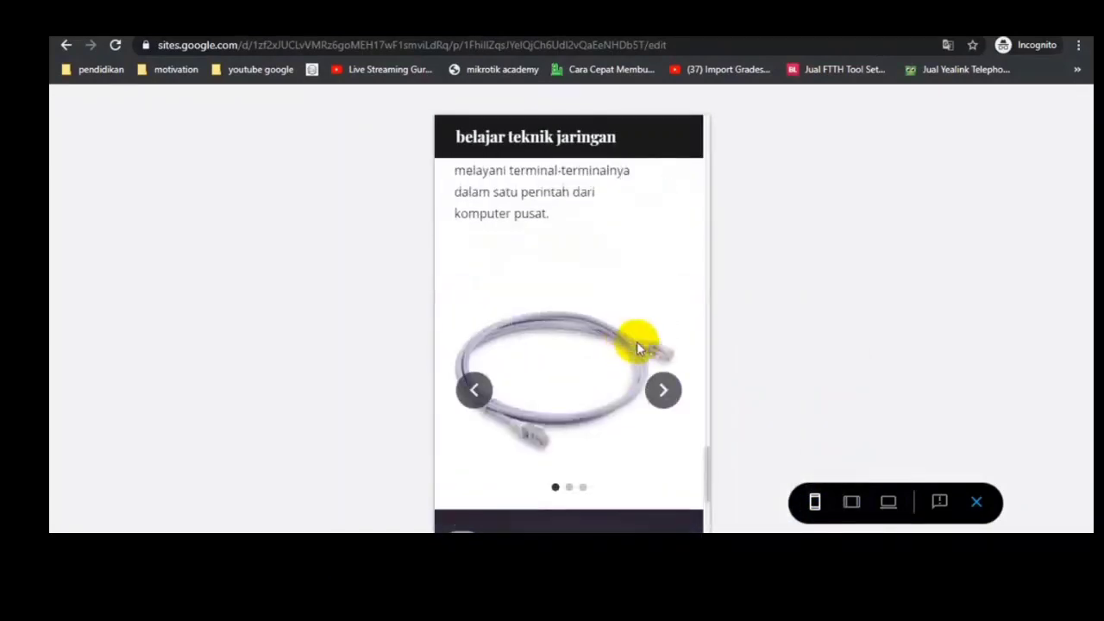
pyautogui.click(657, 409)
pyautogui.click(660, 407)
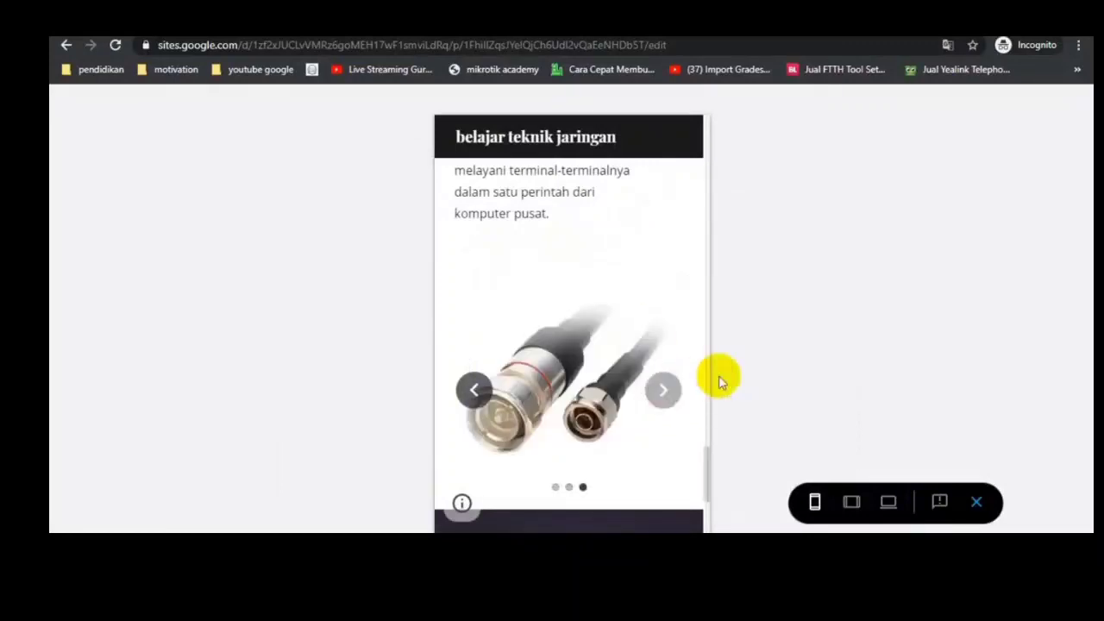
pyautogui.click(978, 509)
pyautogui.scroll(-7, 512, 302)
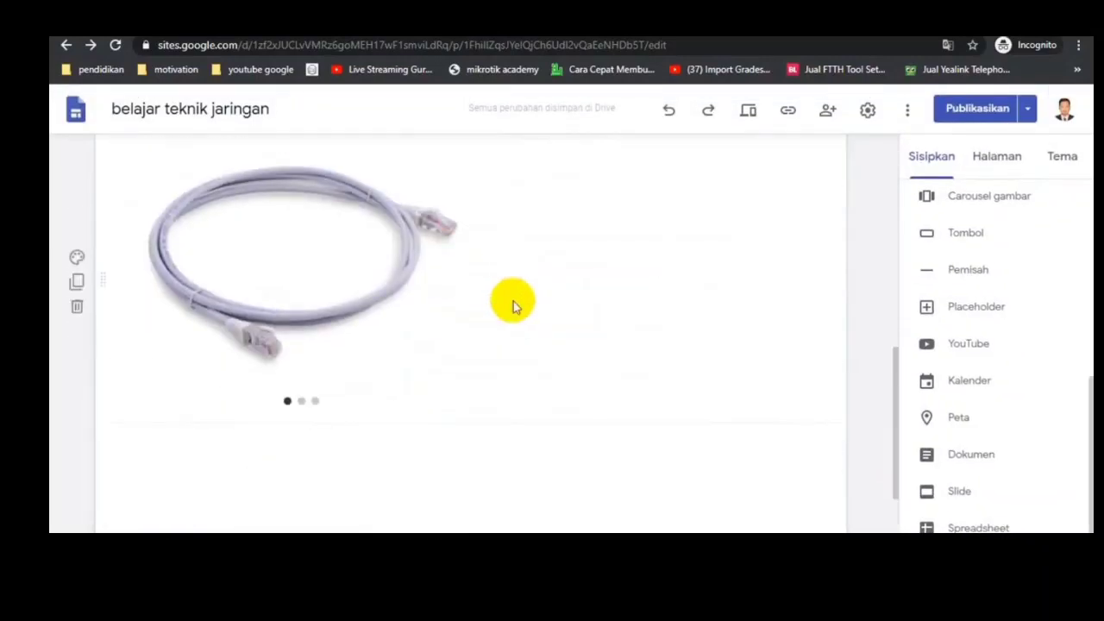
pyautogui.scroll(2, 509, 312)
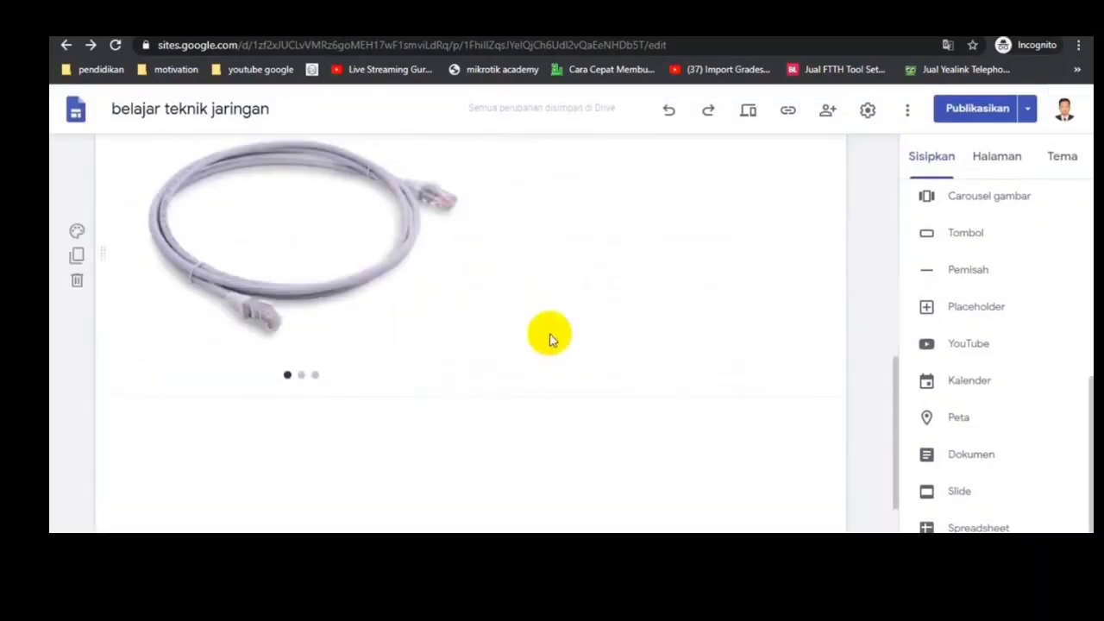
# Step: Move the cable carousel toward the page centre, starting at the SEJARAH JARINGAN KOMPUTER block's left edge, and adjust its width and height
pyautogui.moveTo(367, 291); pyautogui.dragTo(387, 423)
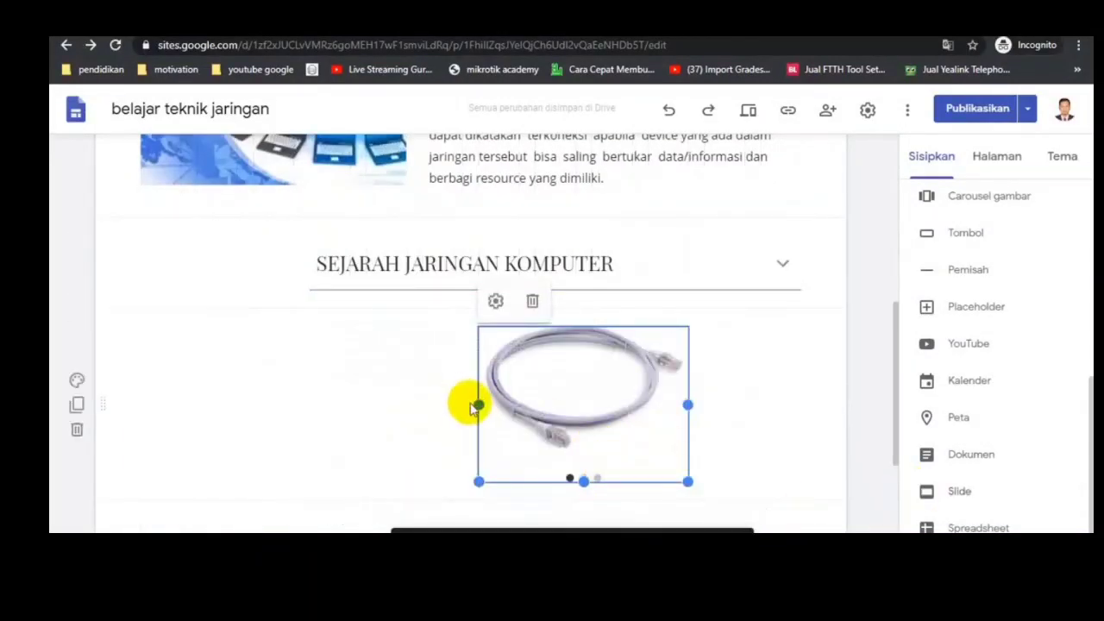
pyautogui.moveTo(480, 403); pyautogui.dragTo(310, 404)
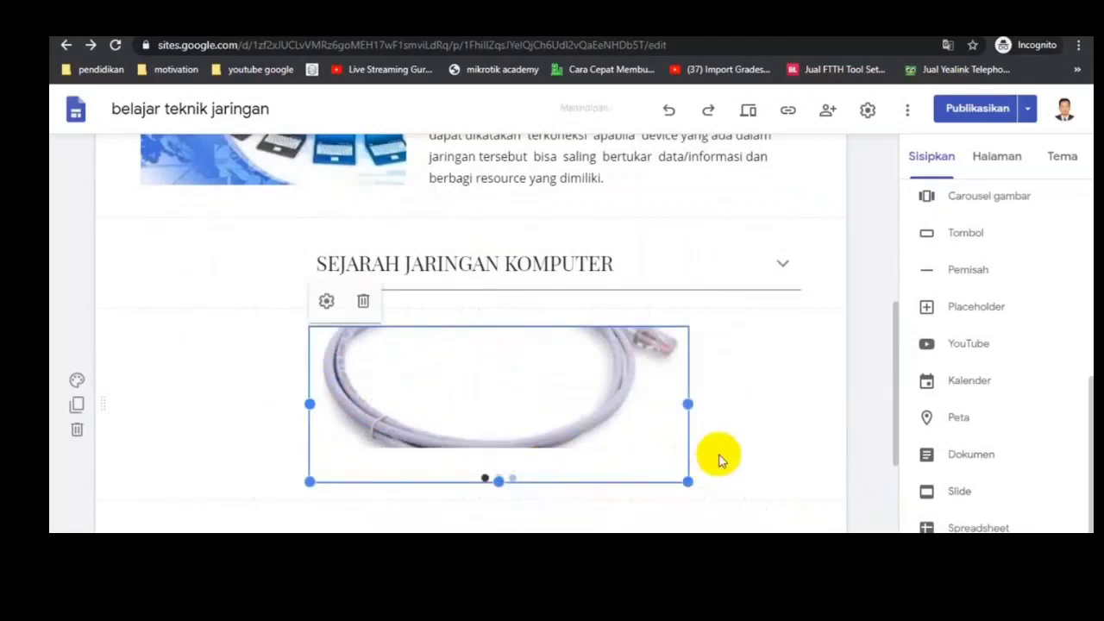
pyautogui.moveTo(686, 402); pyautogui.dragTo(592, 414)
pyautogui.scroll(-3, 595, 471)
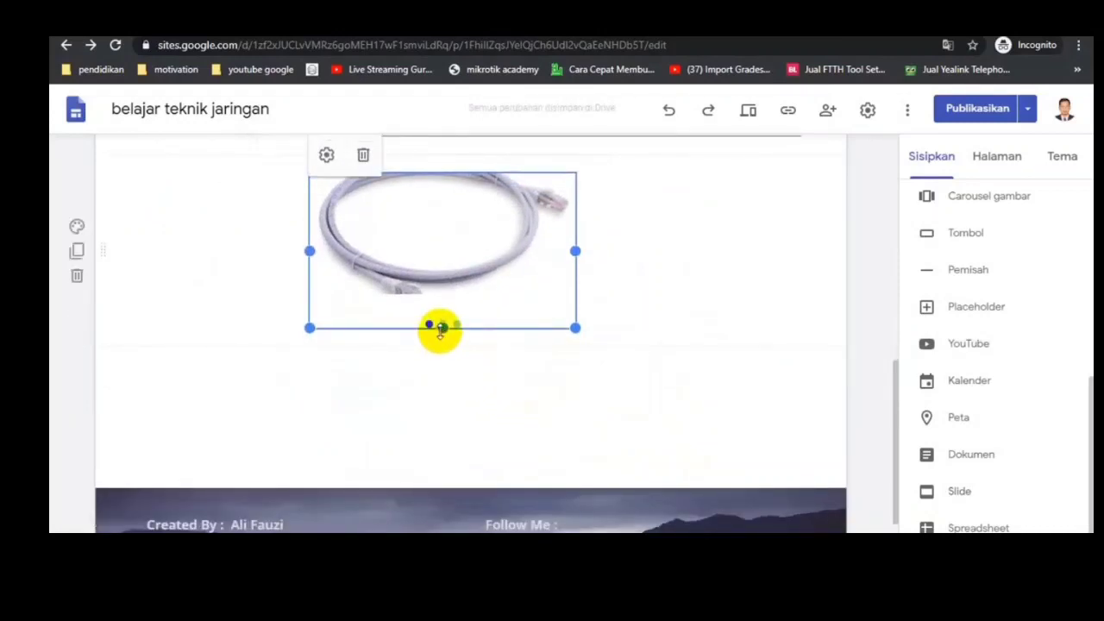
pyautogui.moveTo(441, 328); pyautogui.dragTo(439, 402)
pyautogui.click(739, 306)
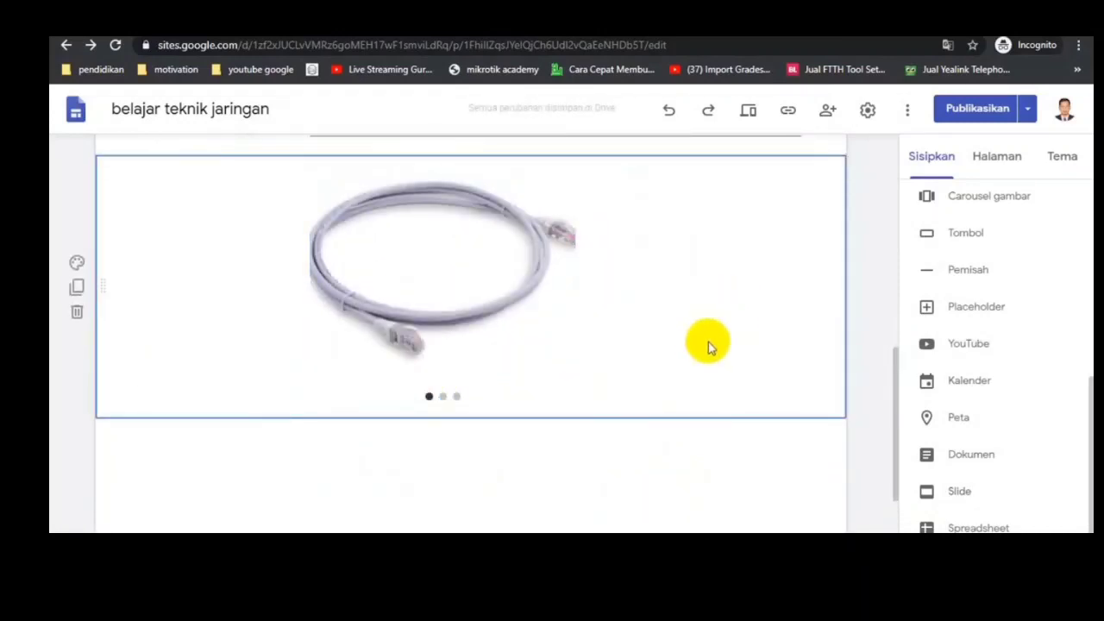
pyautogui.click(722, 442)
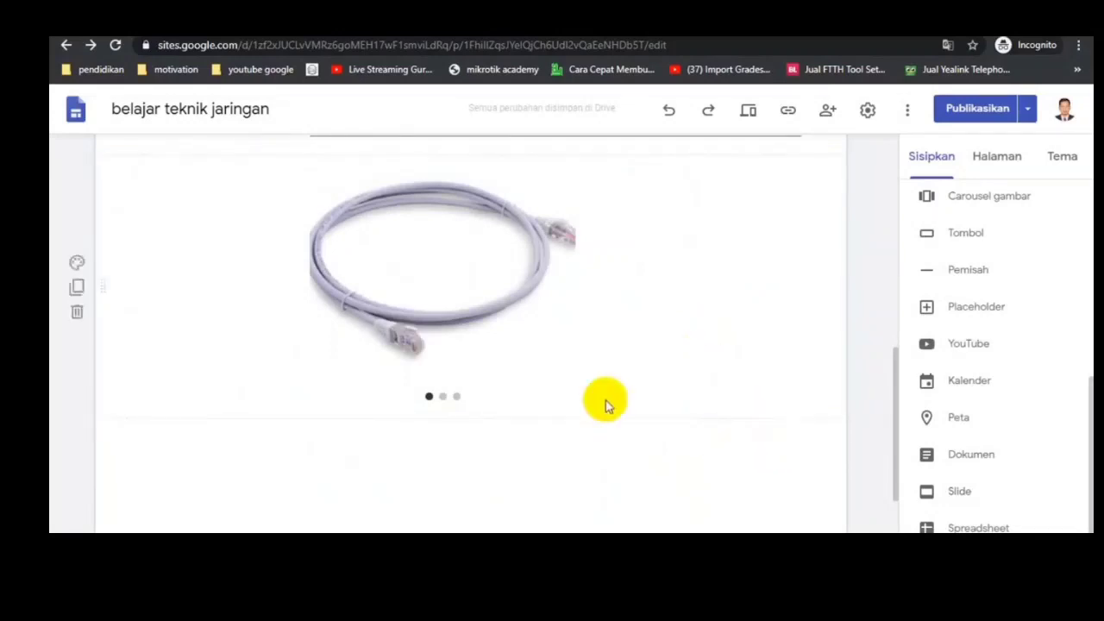
# Step: Insert one divider between the SEJARAH JARINGAN KOMPUTER section and the carousel, and another directly below the carousel
pyautogui.scroll(-2, 606, 406)
pyautogui.scroll(2, 962, 393)
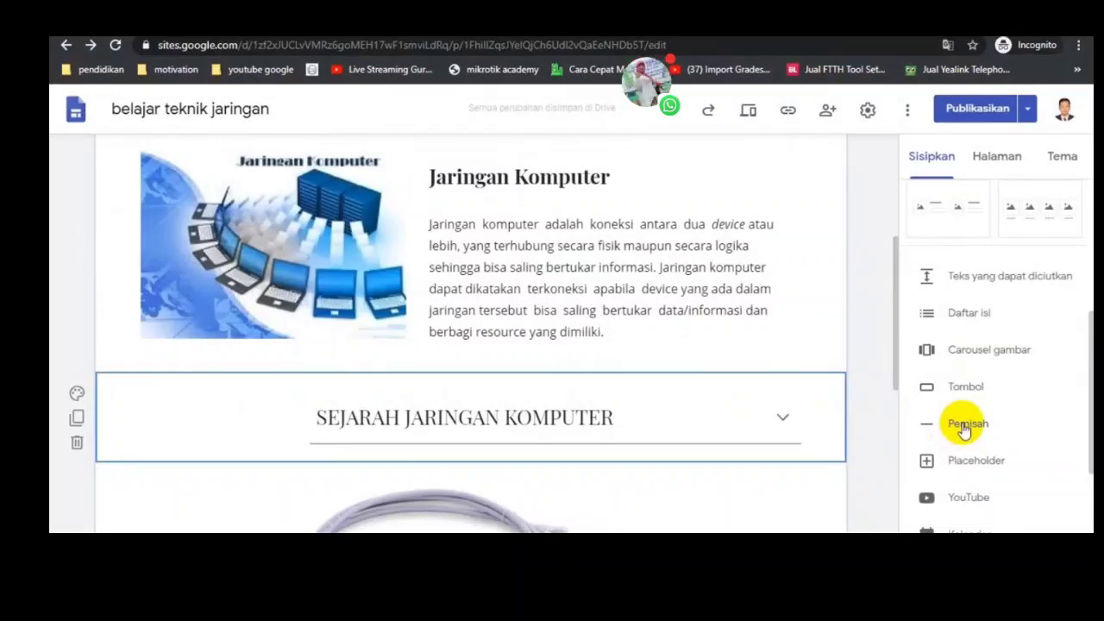
pyautogui.click(965, 427)
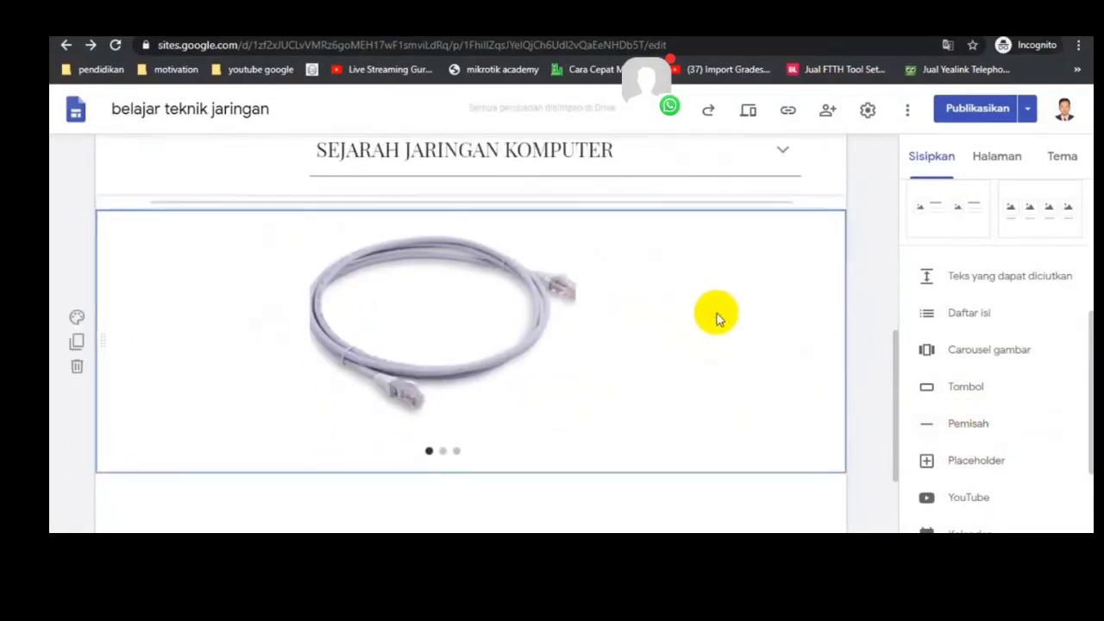
pyautogui.scroll(-1, 781, 345)
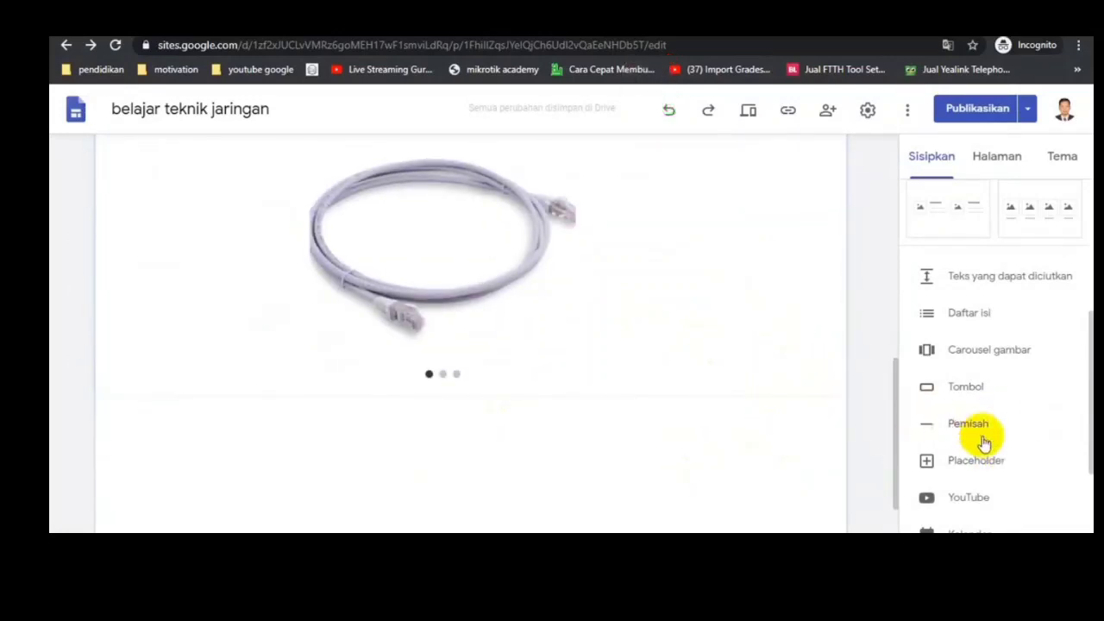
pyautogui.click(970, 428)
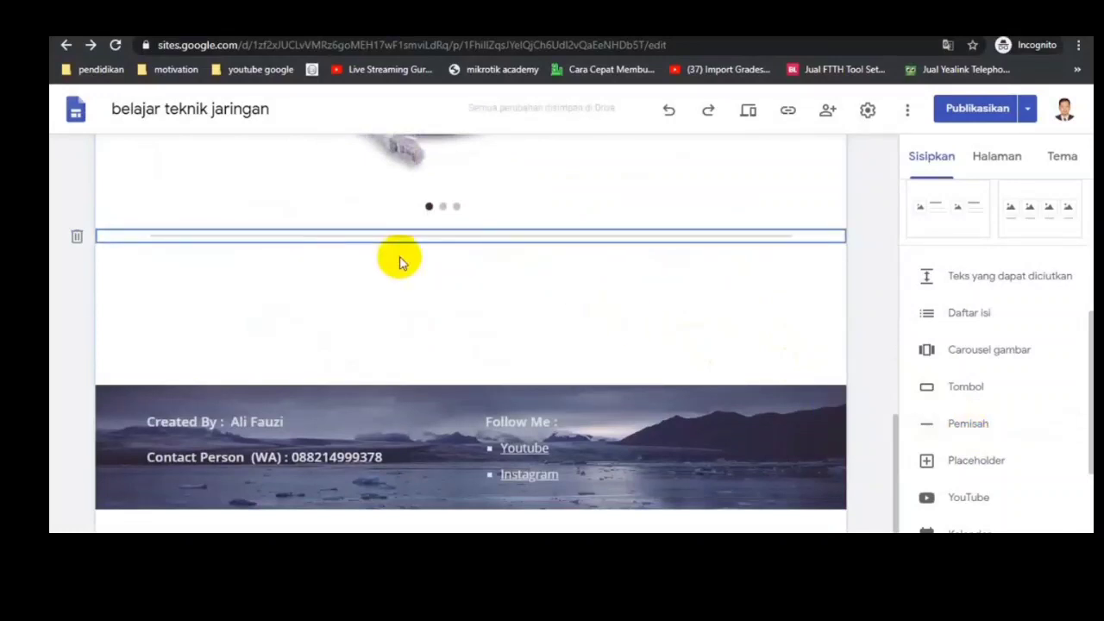
pyautogui.scroll(5, 402, 261)
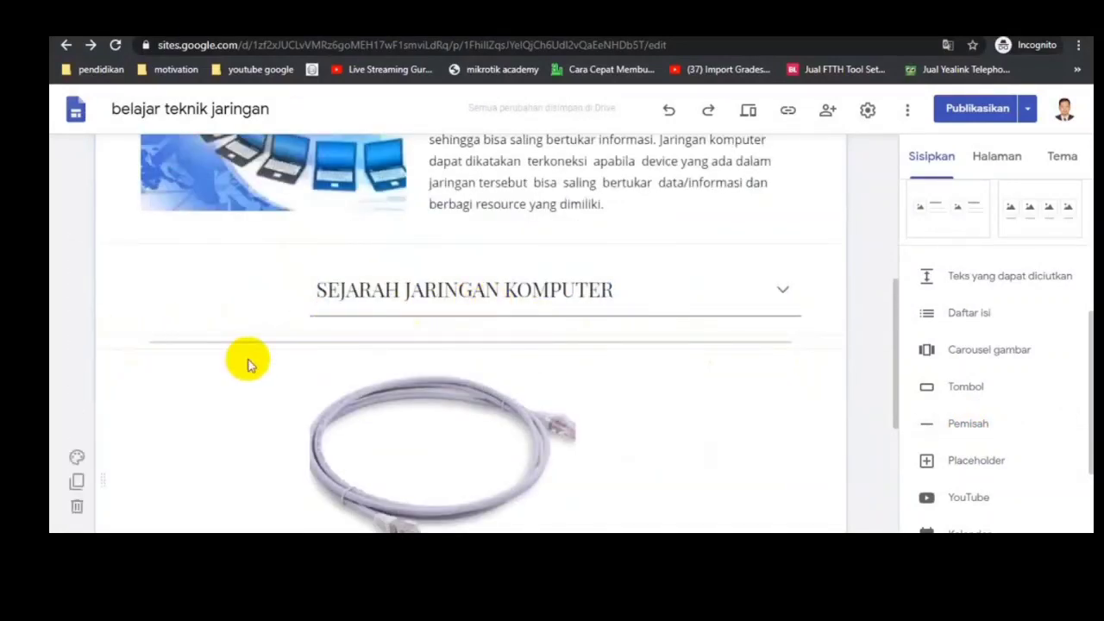
pyautogui.scroll(-1, 221, 345)
pyautogui.scroll(2, 279, 333)
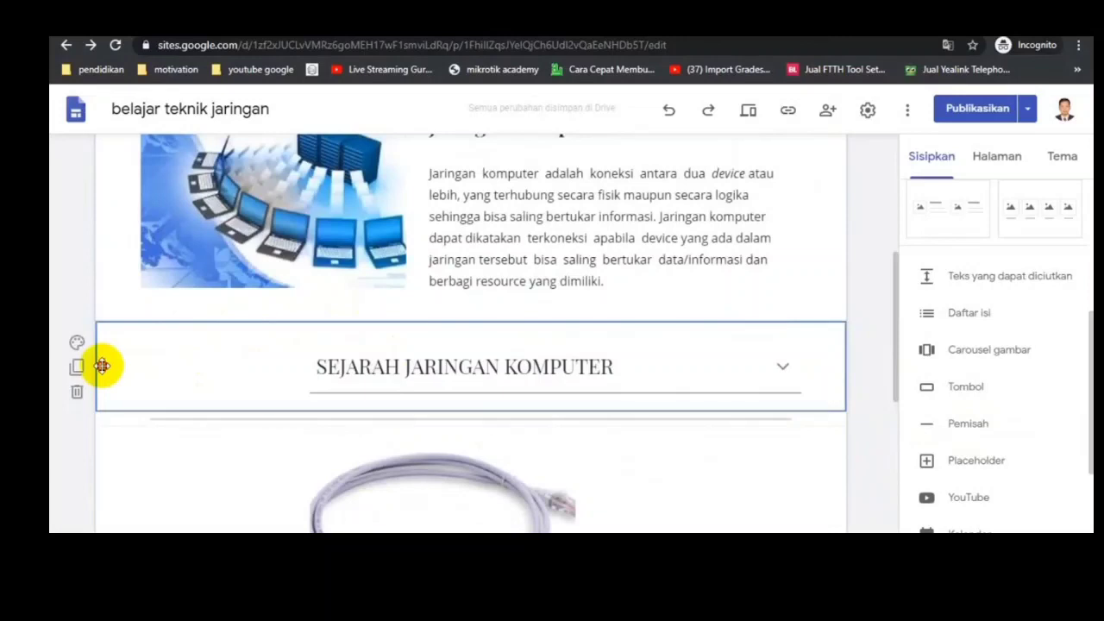
# Step: Move the SEJARAH JARINGAN KOMPUTER section beneath the carousel and its lower divider
pyautogui.moveTo(102, 366); pyautogui.dragTo(134, 326)
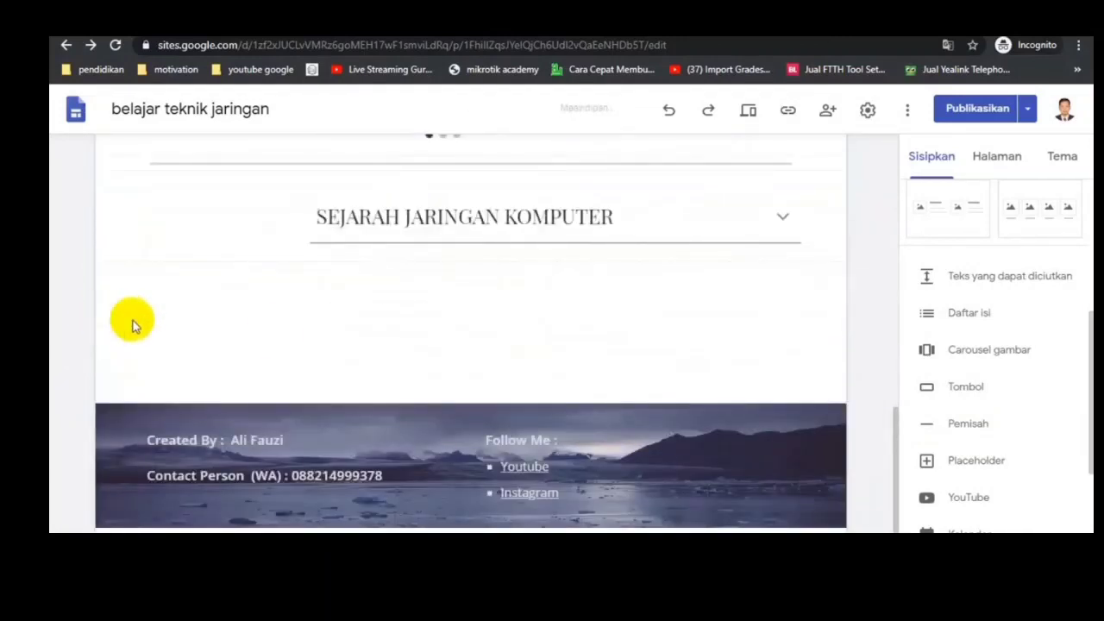
pyautogui.scroll(3, 406, 298)
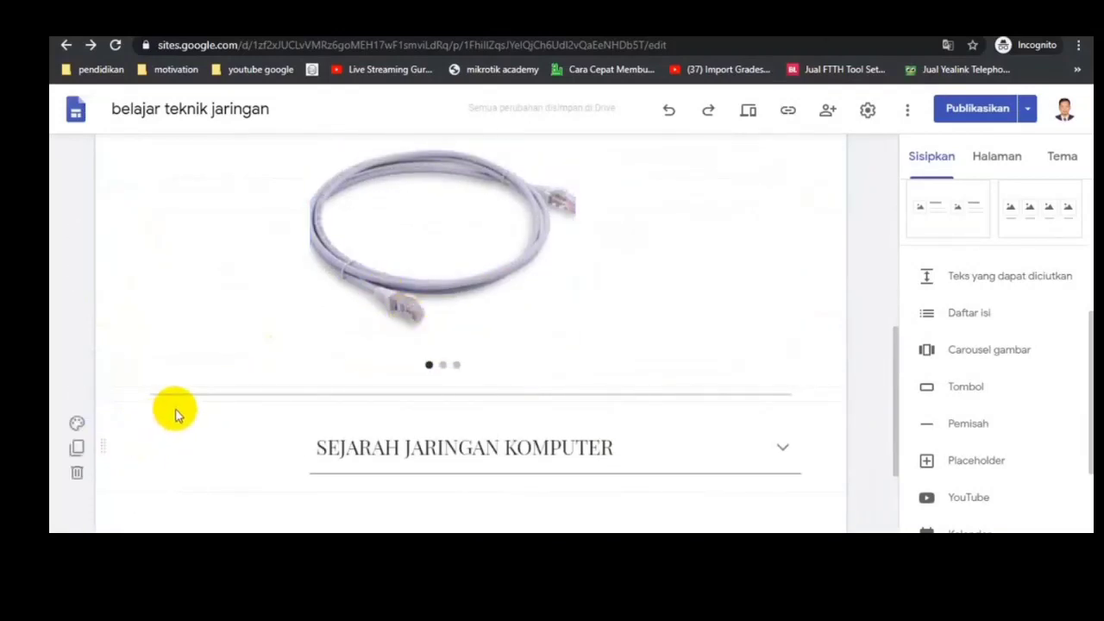
pyautogui.scroll(-1, 471, 370)
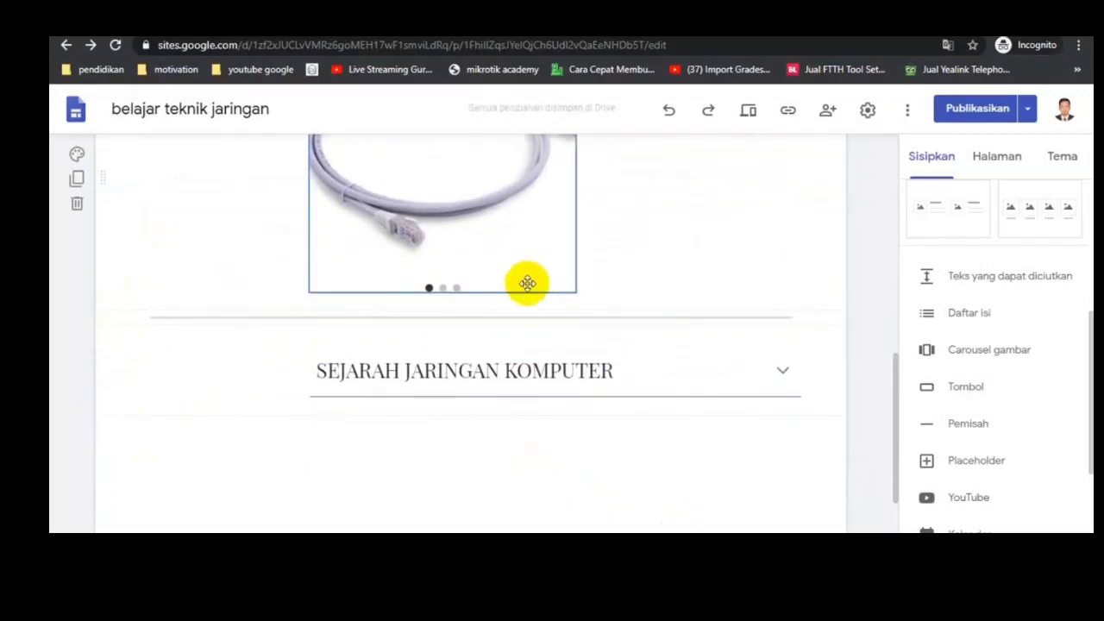
# Step: Widen the SEJARAH JARINGAN KOMPUTER collapsible block toward the left margin and add a divider below it
pyautogui.click(510, 353)
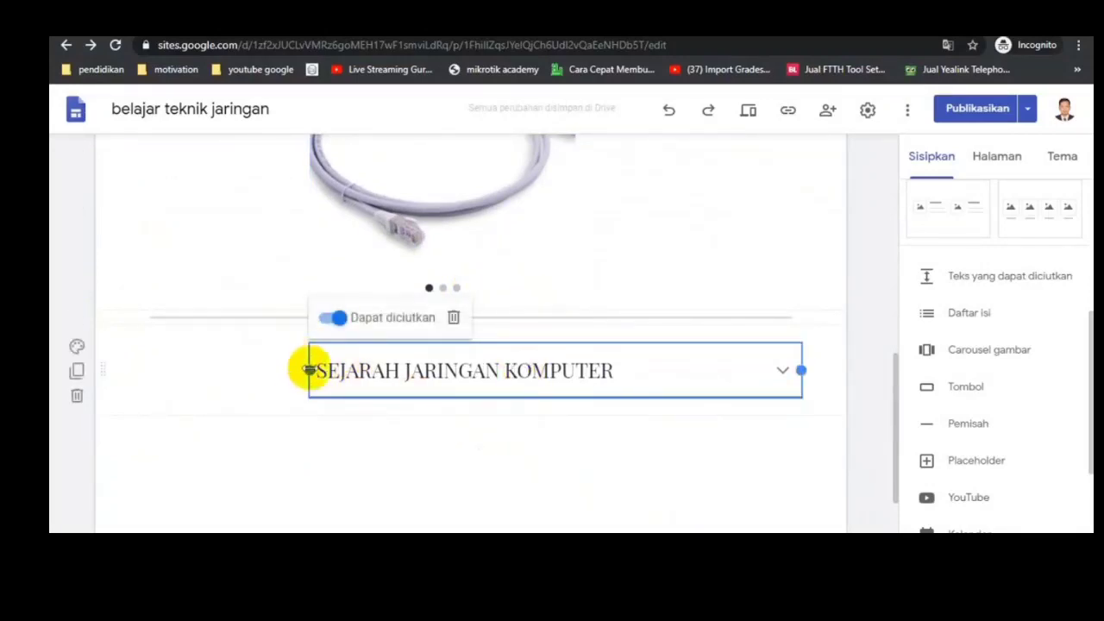
pyautogui.moveTo(309, 370); pyautogui.dragTo(155, 370)
pyautogui.click(403, 478)
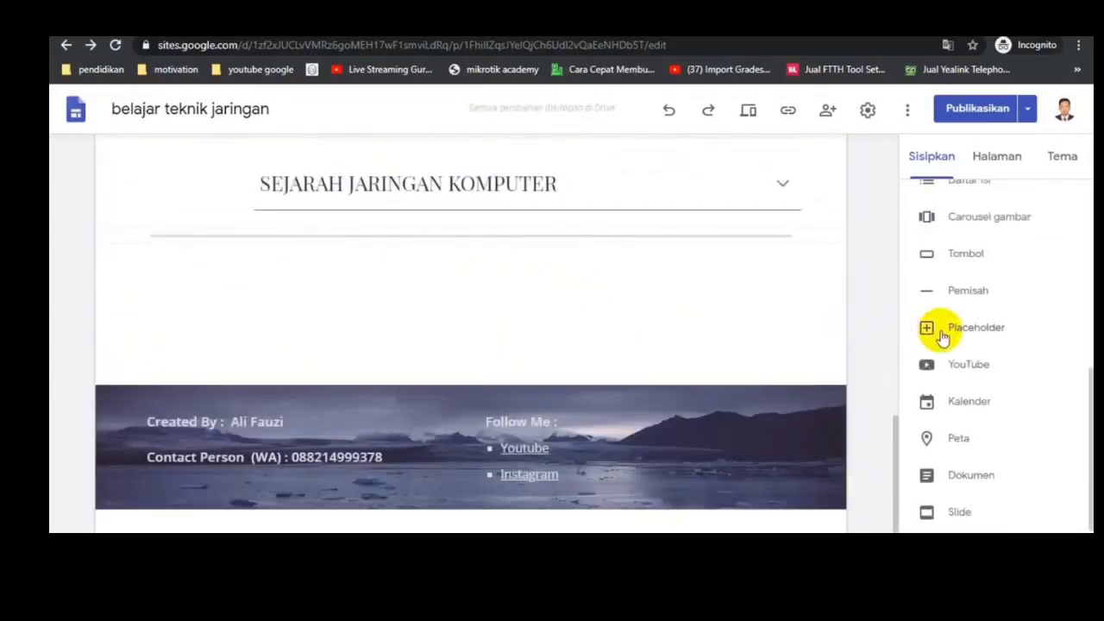
# Step: Insert a placeholder below the last divider and open Google image search to choose its picture
pyautogui.click(964, 331)
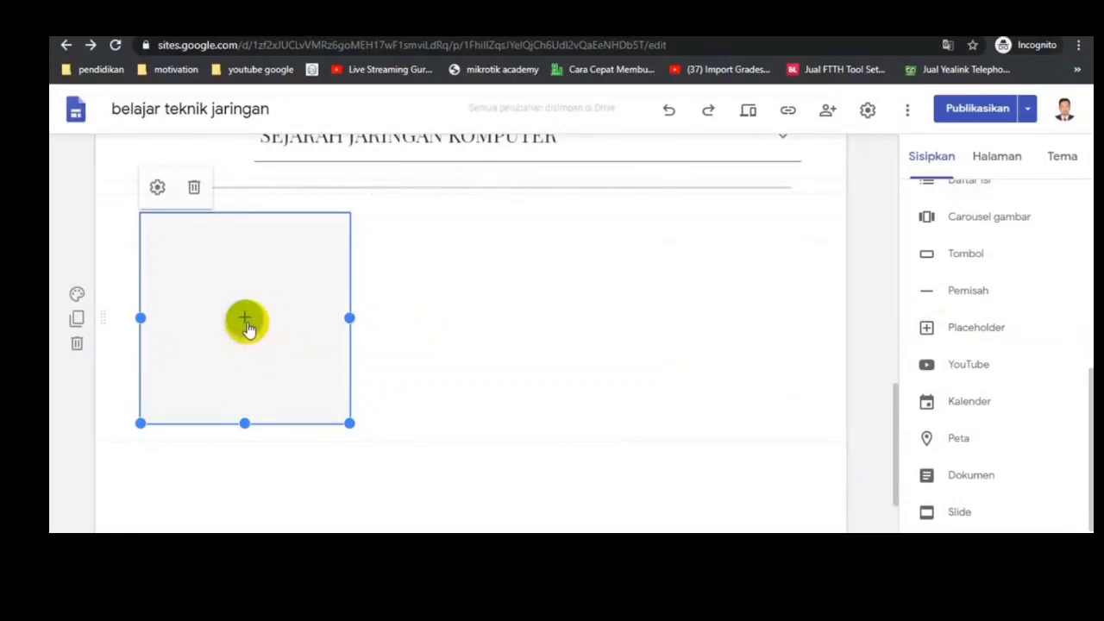
pyautogui.click(246, 322)
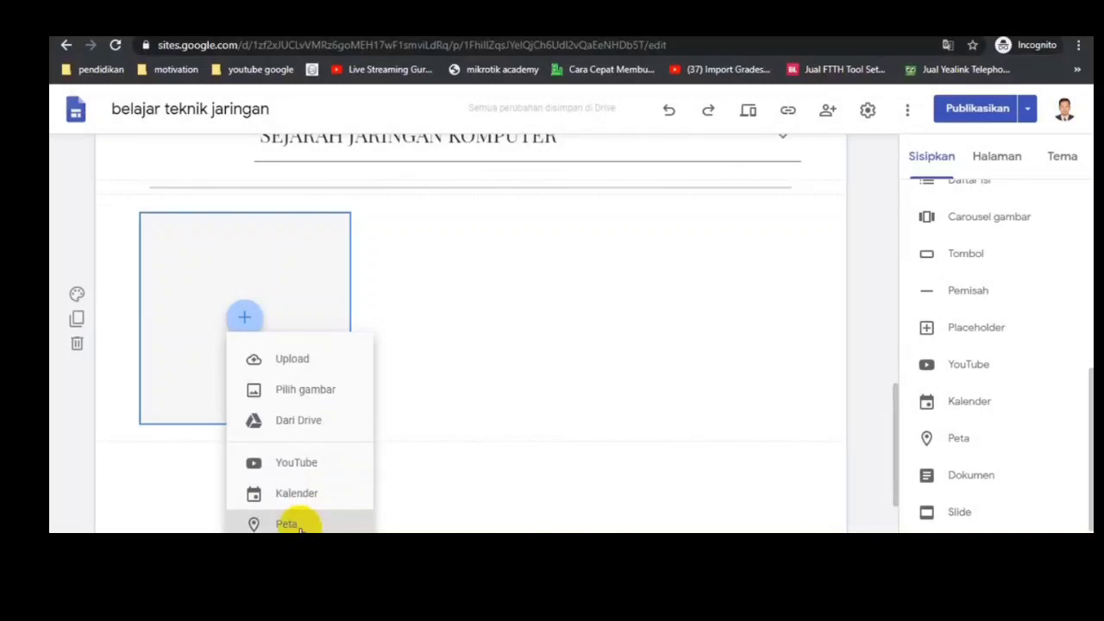
pyautogui.click(341, 398)
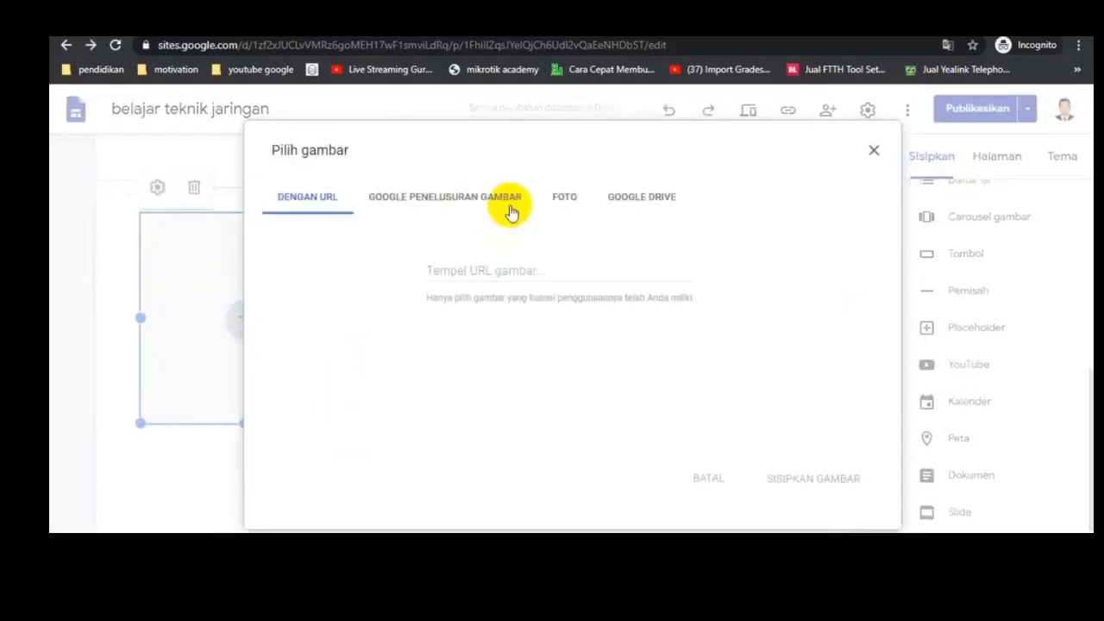
pyautogui.click(449, 201)
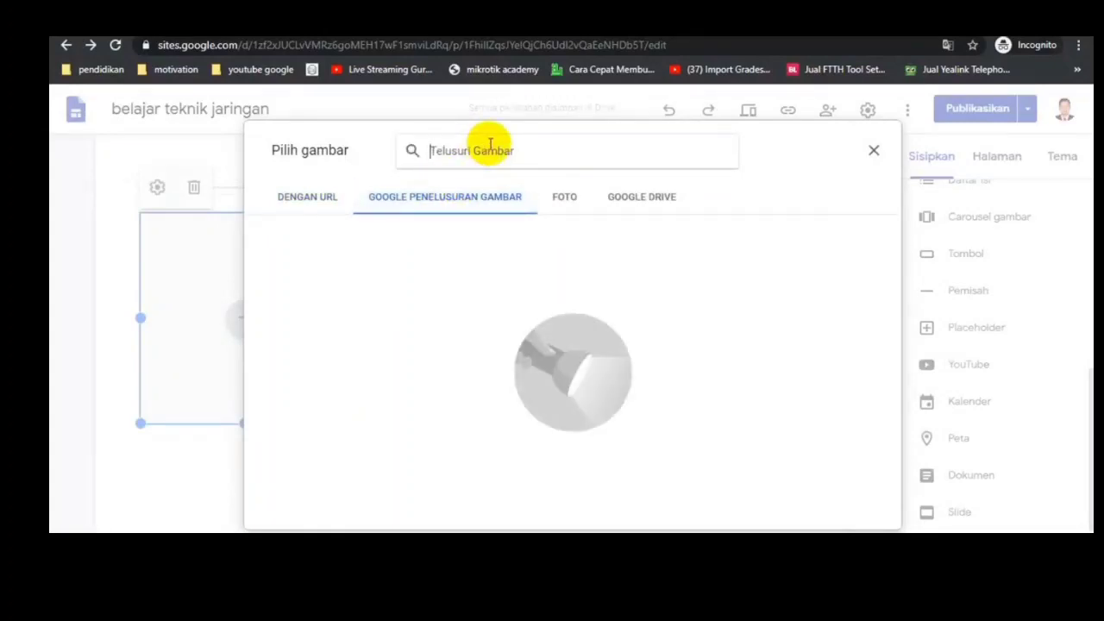
# Step: Search the images for "hi tech" and insert the robot picture built from computer parts into the placeholder
pyautogui.write('hi tech')
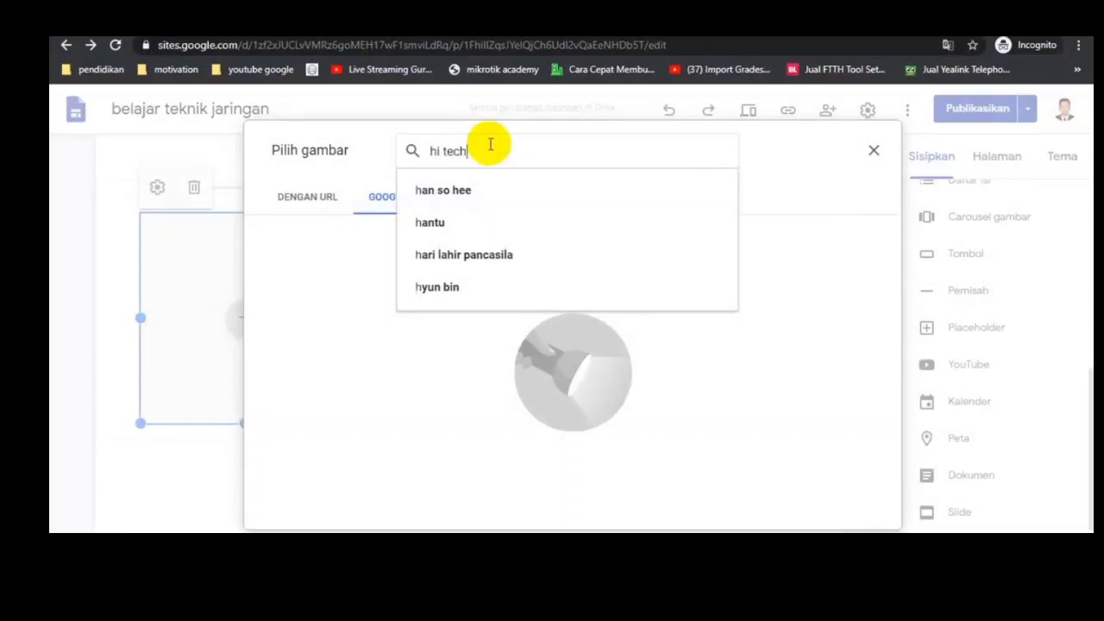
pyautogui.press('Return')
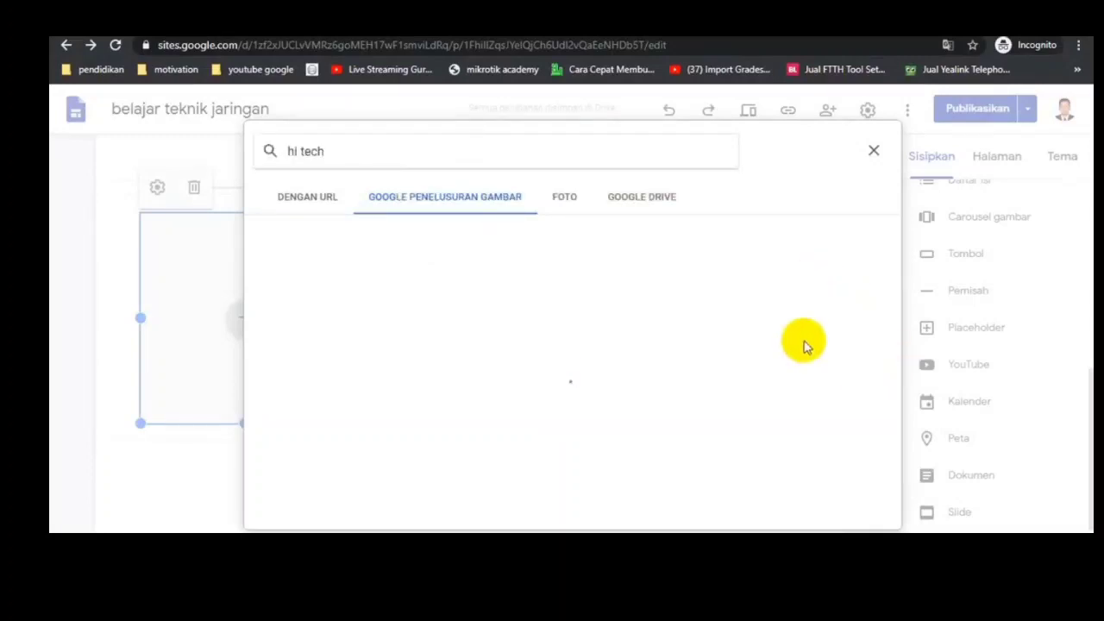
pyautogui.scroll(-6, 751, 345)
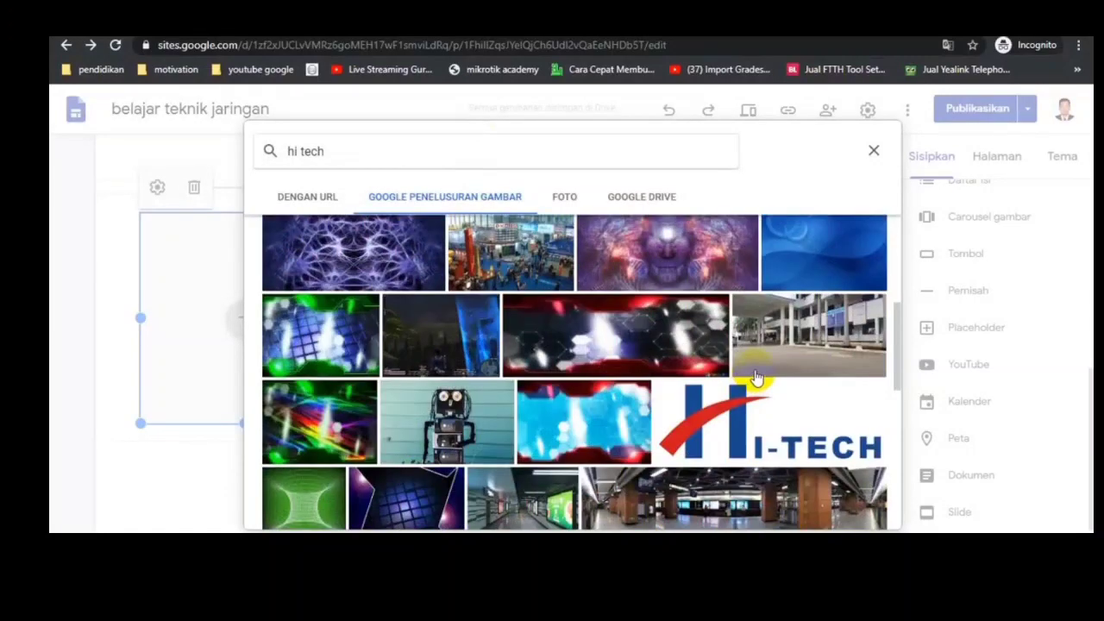
pyautogui.scroll(3, 466, 319)
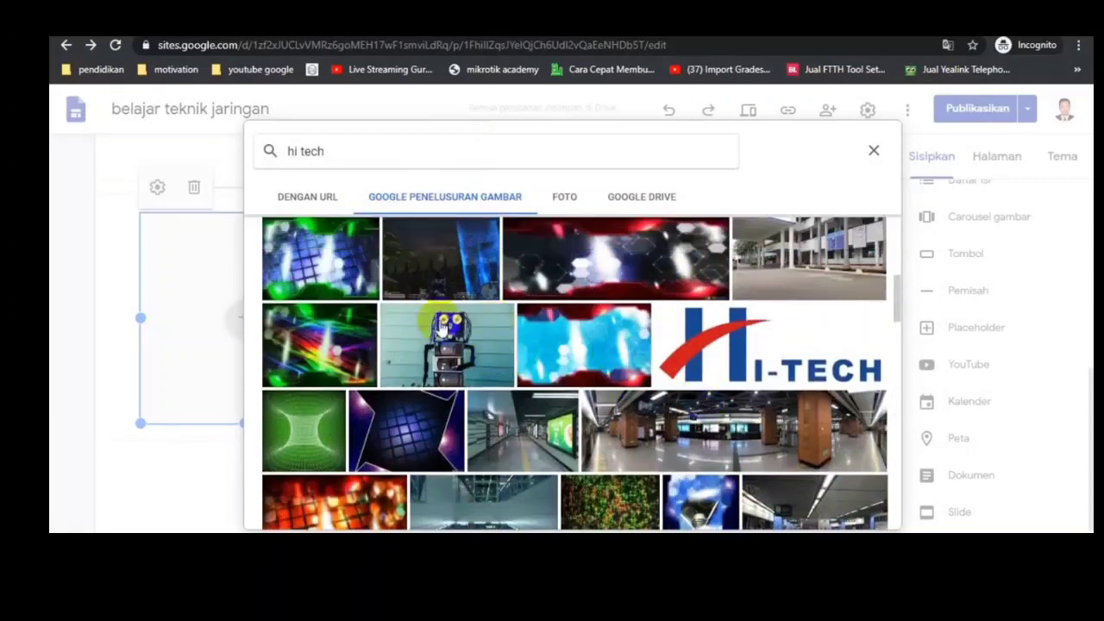
pyautogui.doubleClick(444, 344)
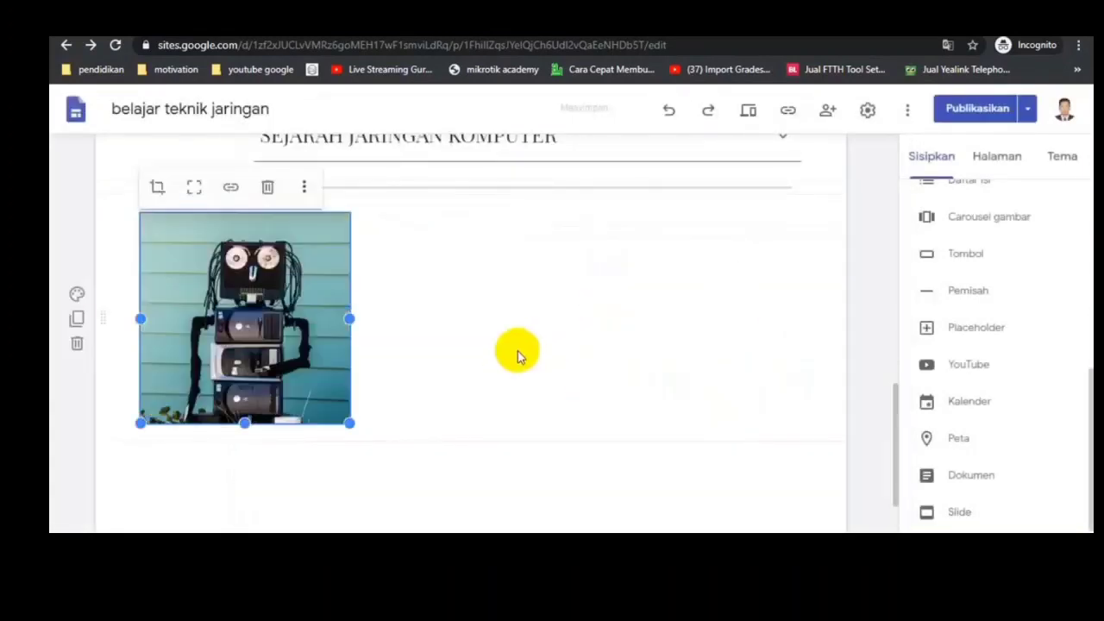
pyautogui.click(494, 335)
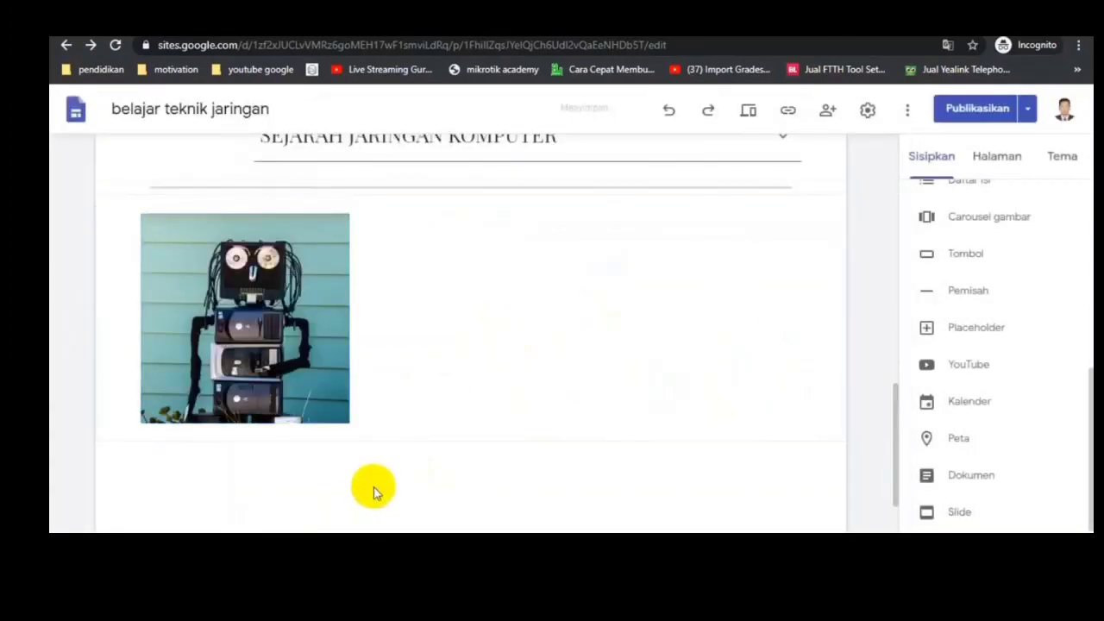
# Step: Insert a divider below the robot picture, and search YouTube for the creator's name plus "jaringan komputer"
pyautogui.click(840, 354)
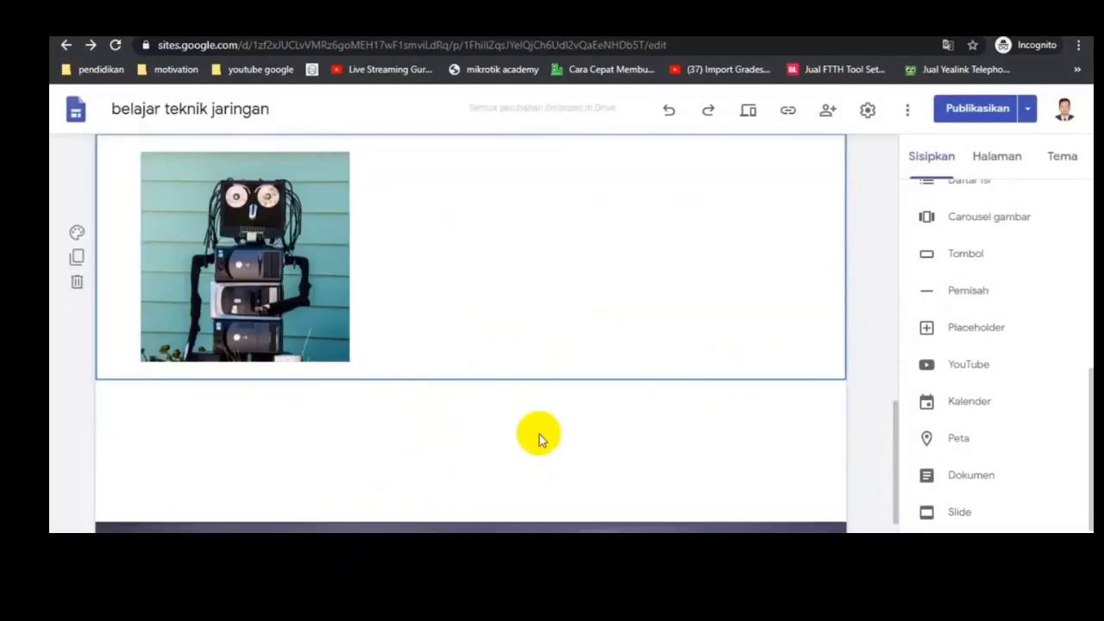
pyautogui.click(966, 294)
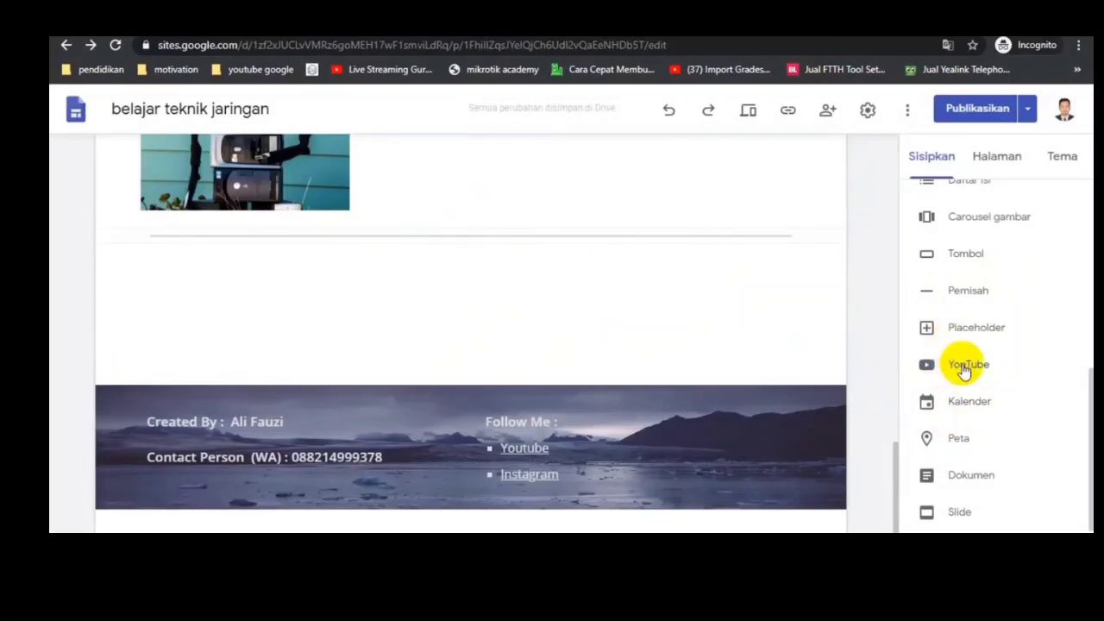
pyautogui.click(964, 370)
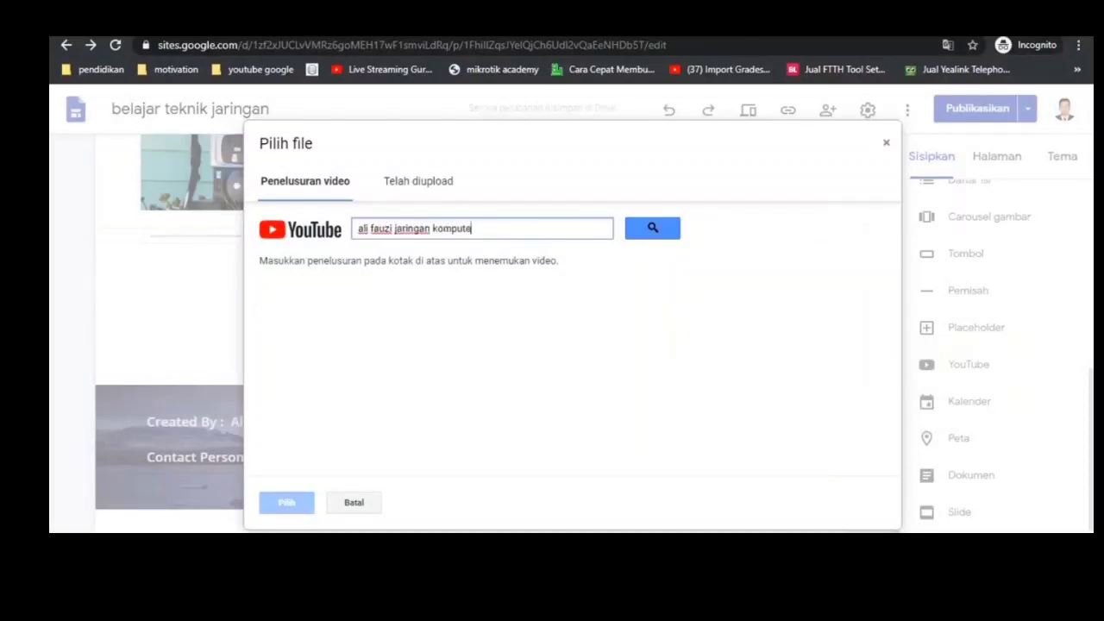
pyautogui.write('r')
pyautogui.press('Return')
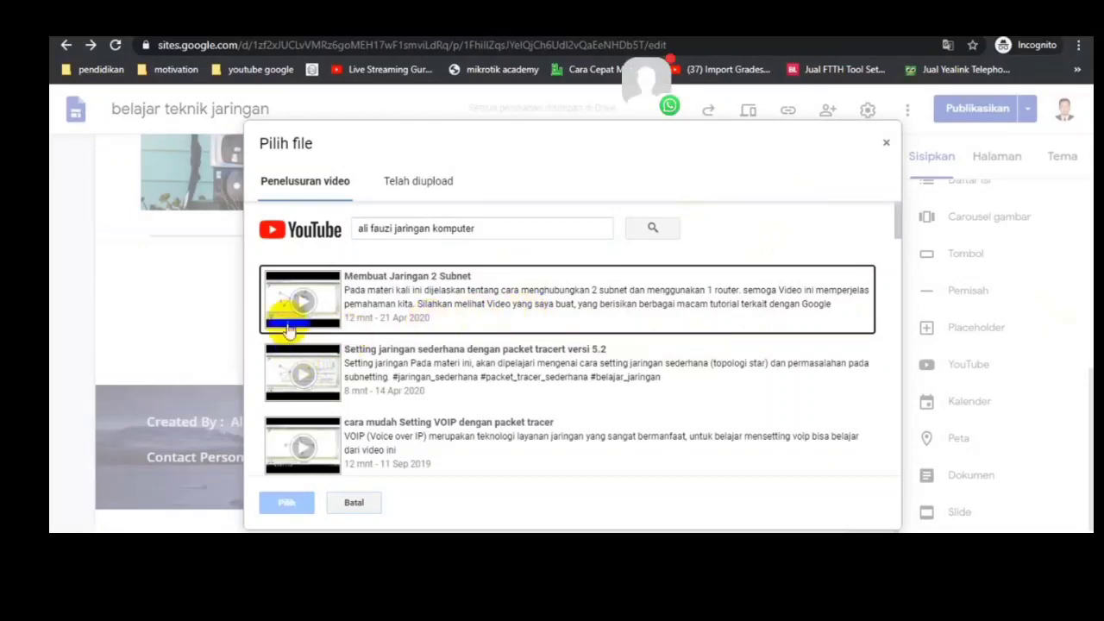
# Step: Insert the video "Membuat Jaringan 2 Subnet" from the search results into the page below the divider
pyautogui.click(394, 313)
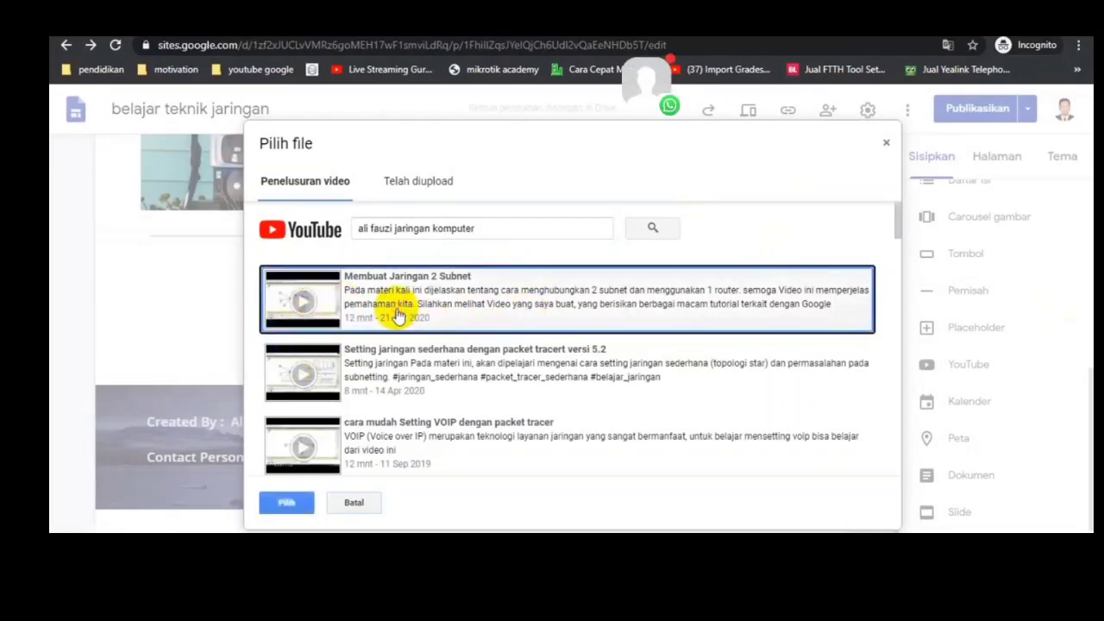
pyautogui.click(286, 503)
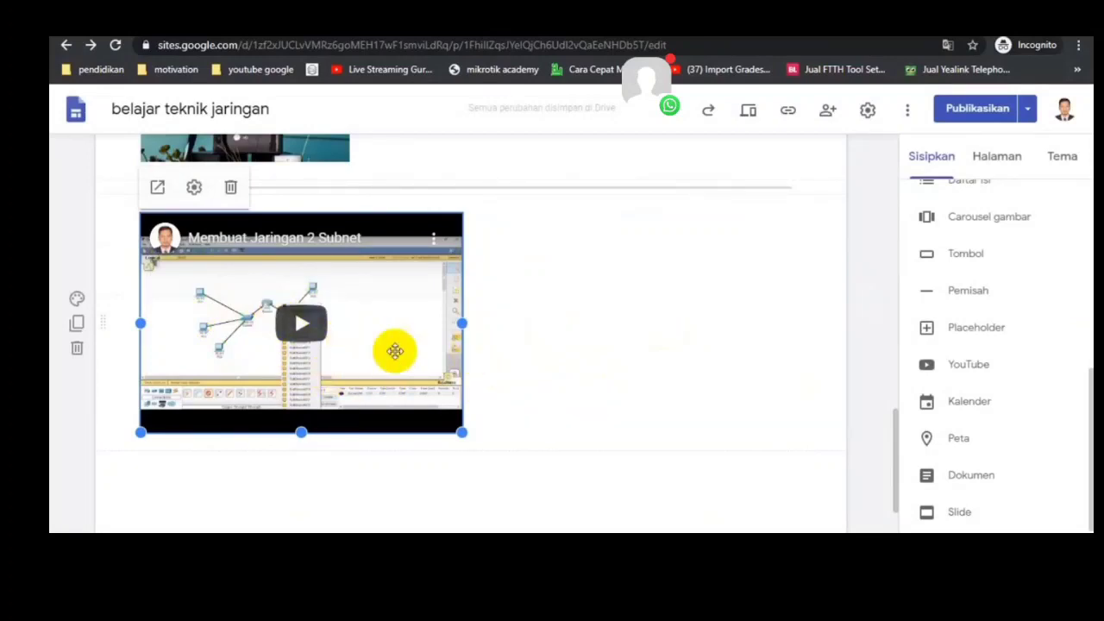
pyautogui.click(608, 333)
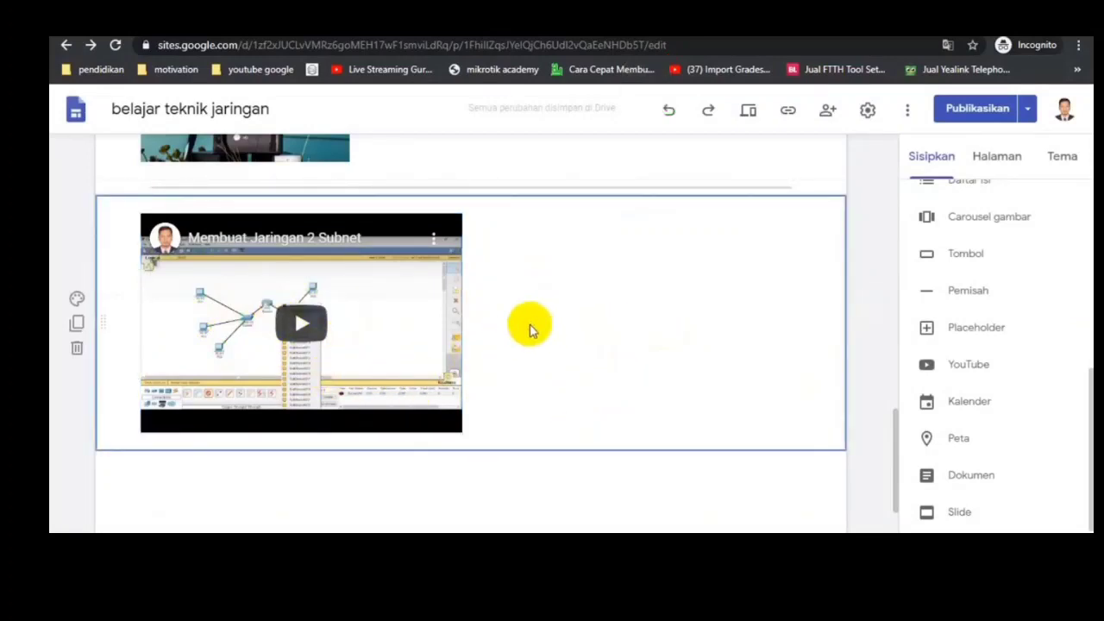
# Step: Add a text box below the video, narrow it to the right part of the page and move it beside the video
pyautogui.scroll(5, 940, 308)
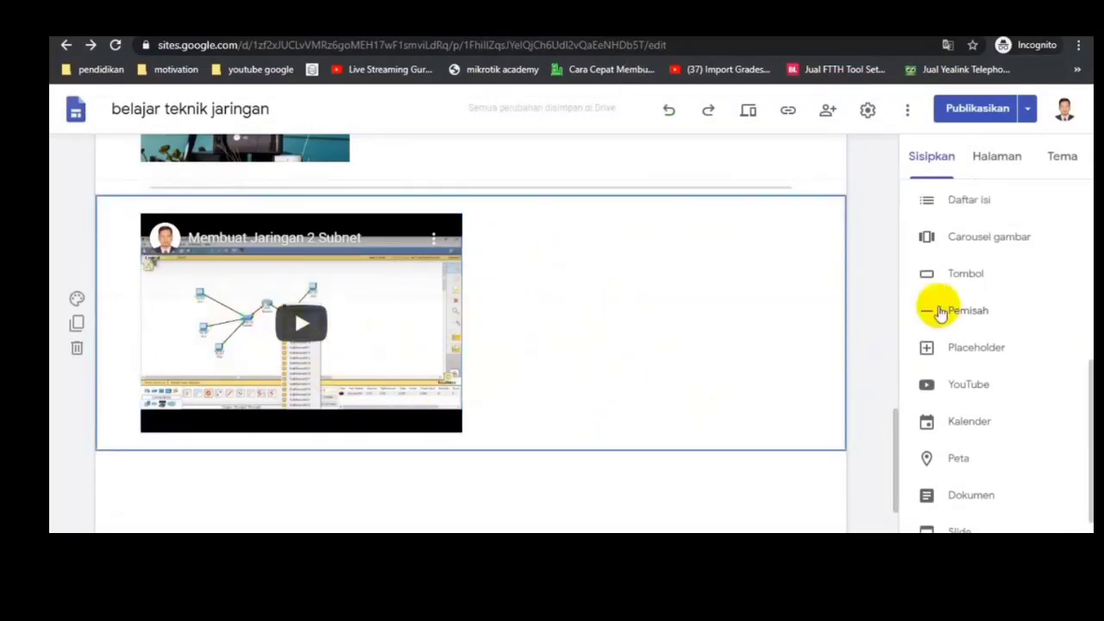
pyautogui.click(939, 218)
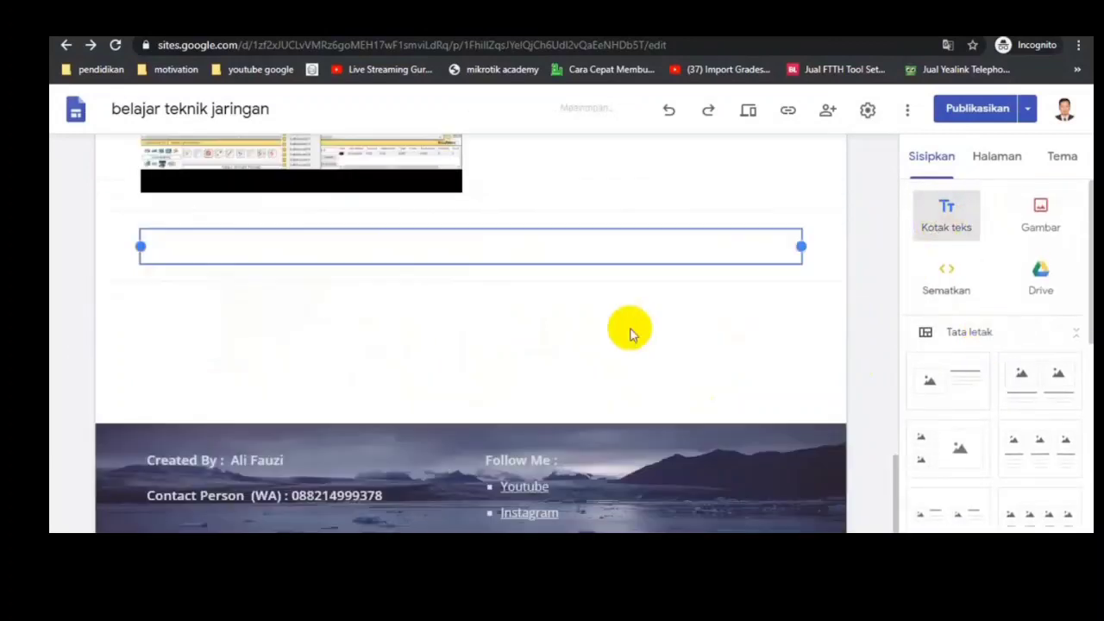
pyautogui.scroll(2, 693, 310)
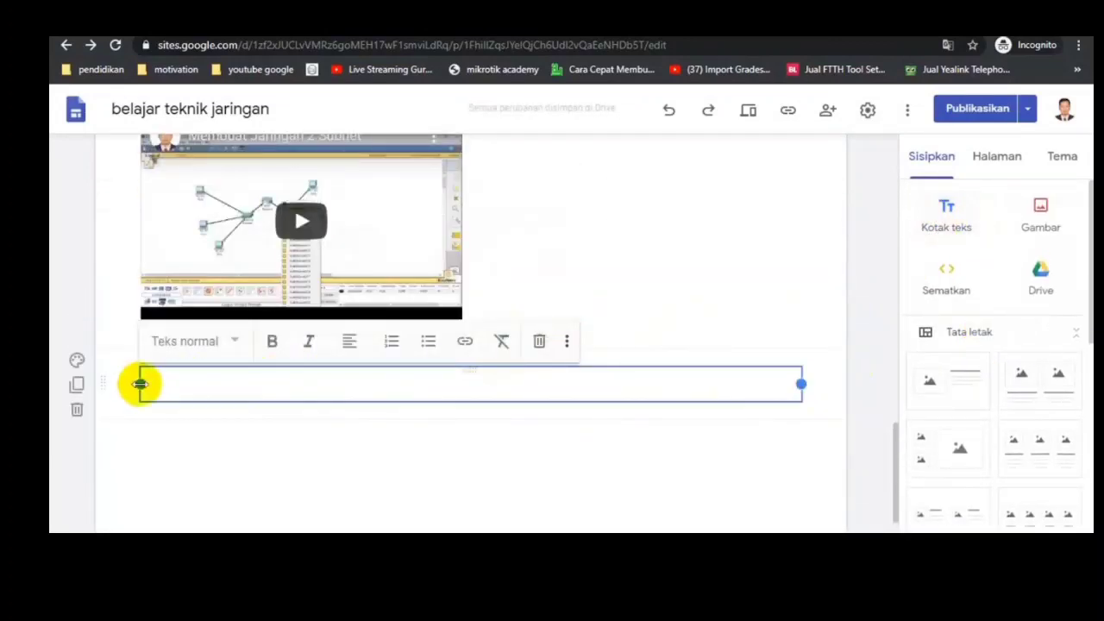
pyautogui.moveTo(138, 386); pyautogui.dragTo(518, 385)
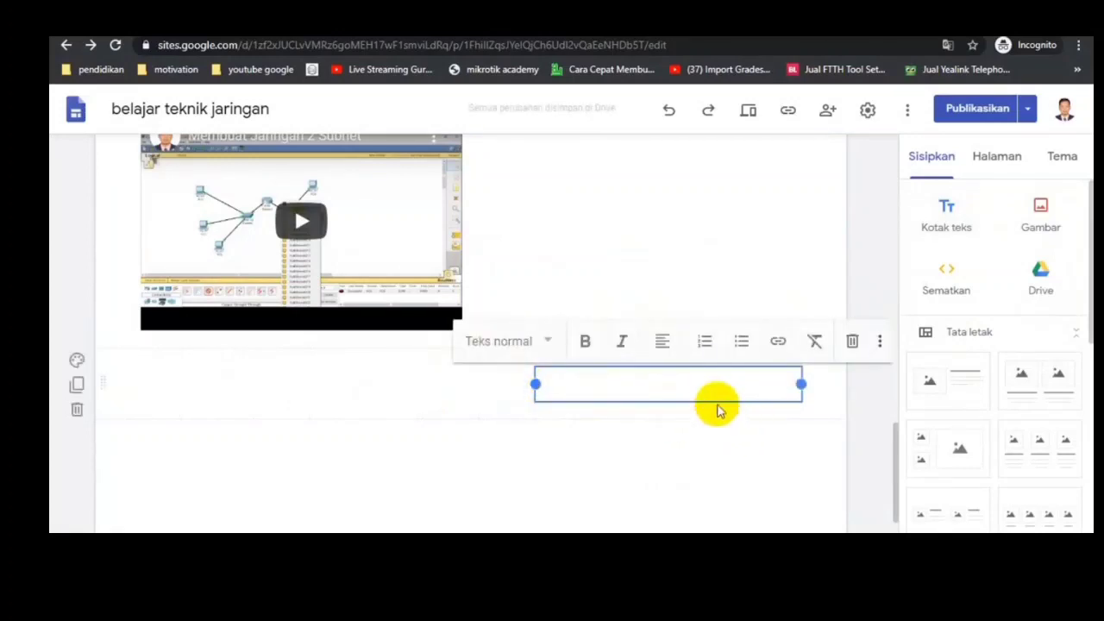
pyautogui.moveTo(699, 399); pyautogui.dragTo(653, 212)
pyautogui.scroll(2, 630, 393)
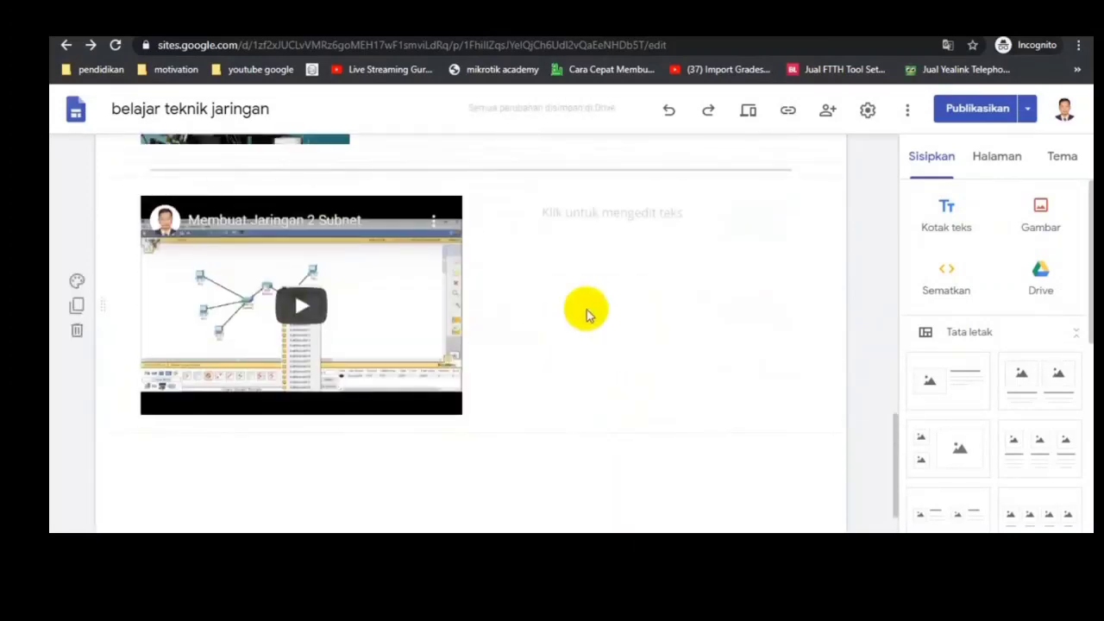
# Step: Fill the text box beside the video with six lines reading "Cara membuat Jaringan"
pyautogui.click(656, 257)
pyautogui.click(604, 215)
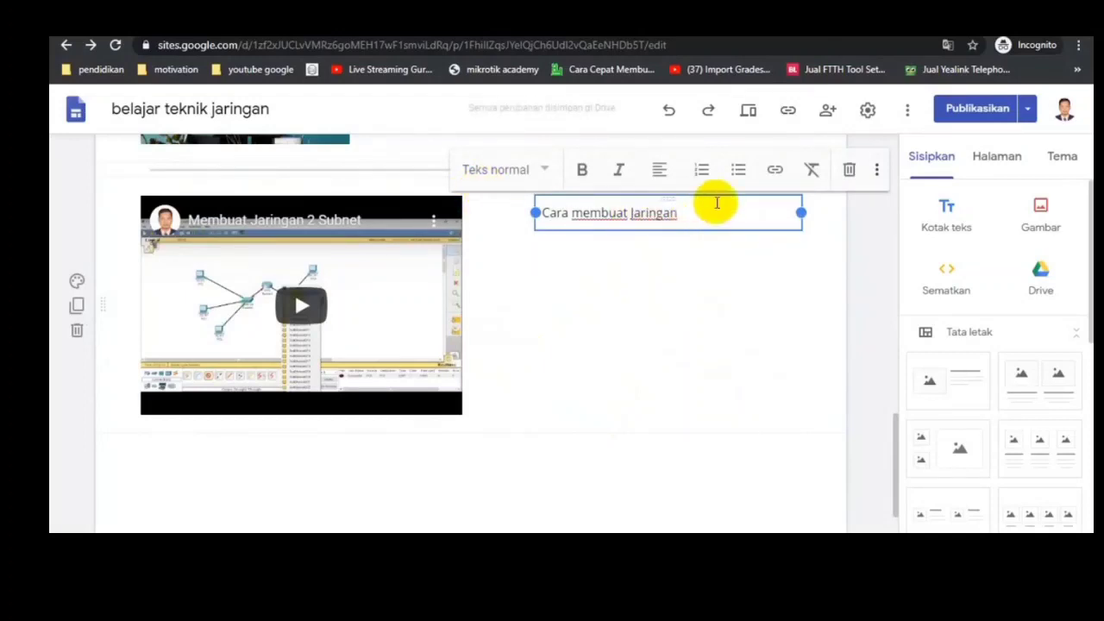
pyautogui.press('Return')
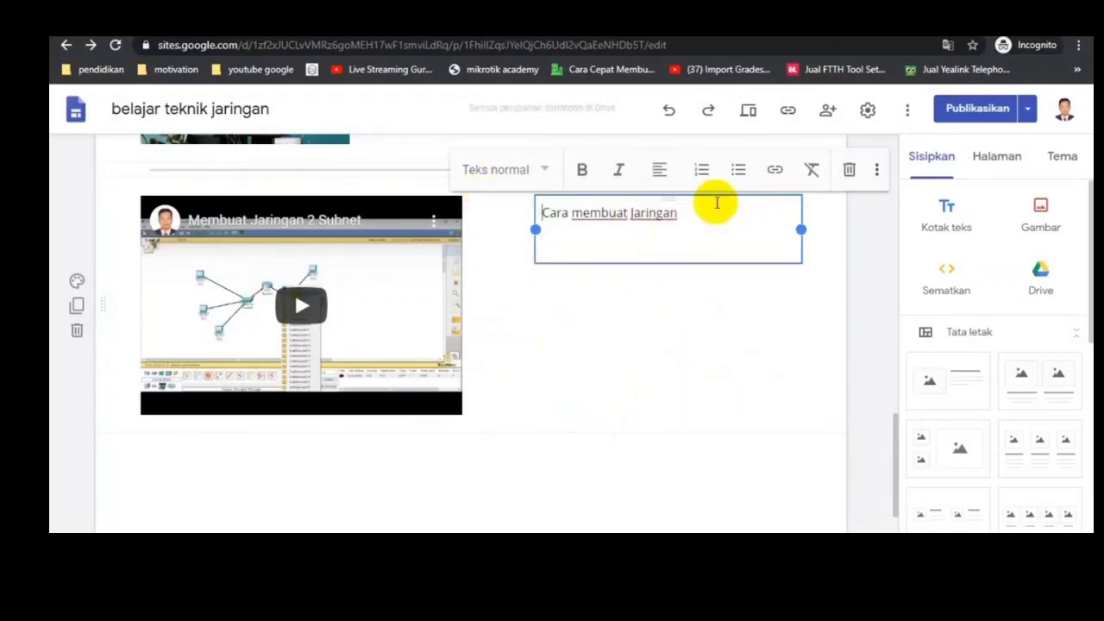
pyautogui.press('Down')
pyautogui.write('Cara membuat Jaringan')
pyautogui.hotkey('ctrl', 'v')
pyautogui.hotkey('ctrl', 'v')
pyautogui.write('Cara membuat Jaringan')
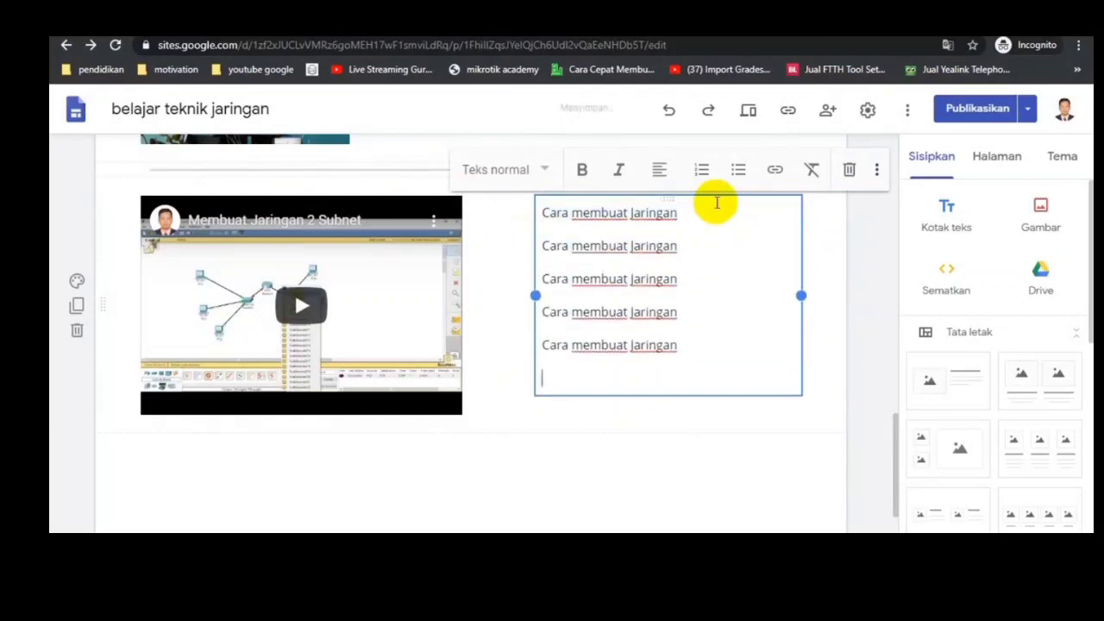
pyautogui.write('Cara membuat Jaringan')
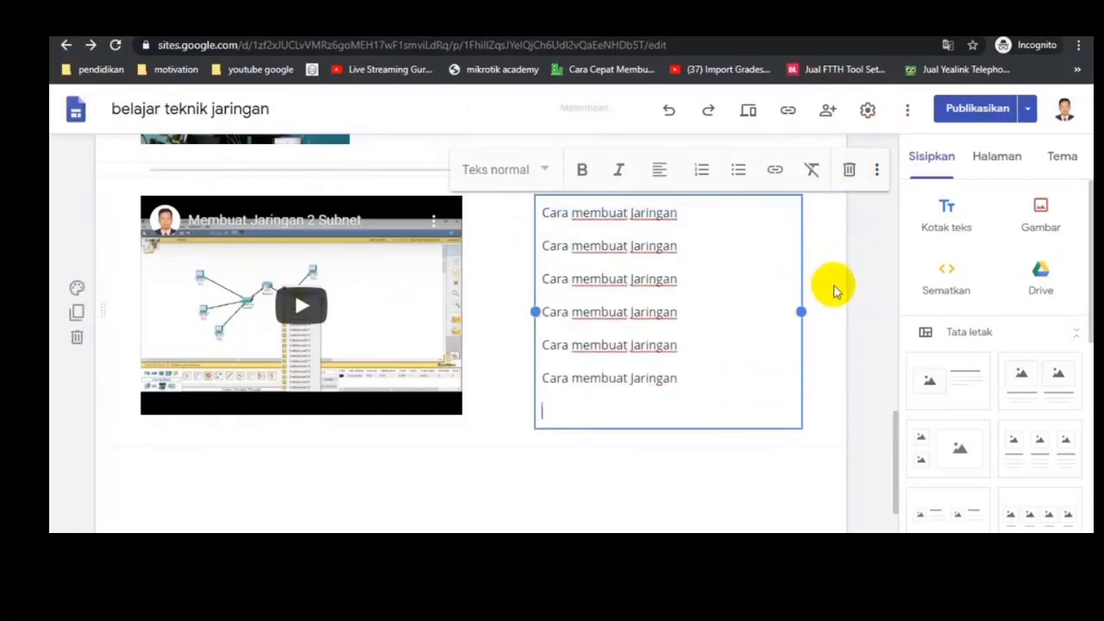
pyautogui.click(494, 420)
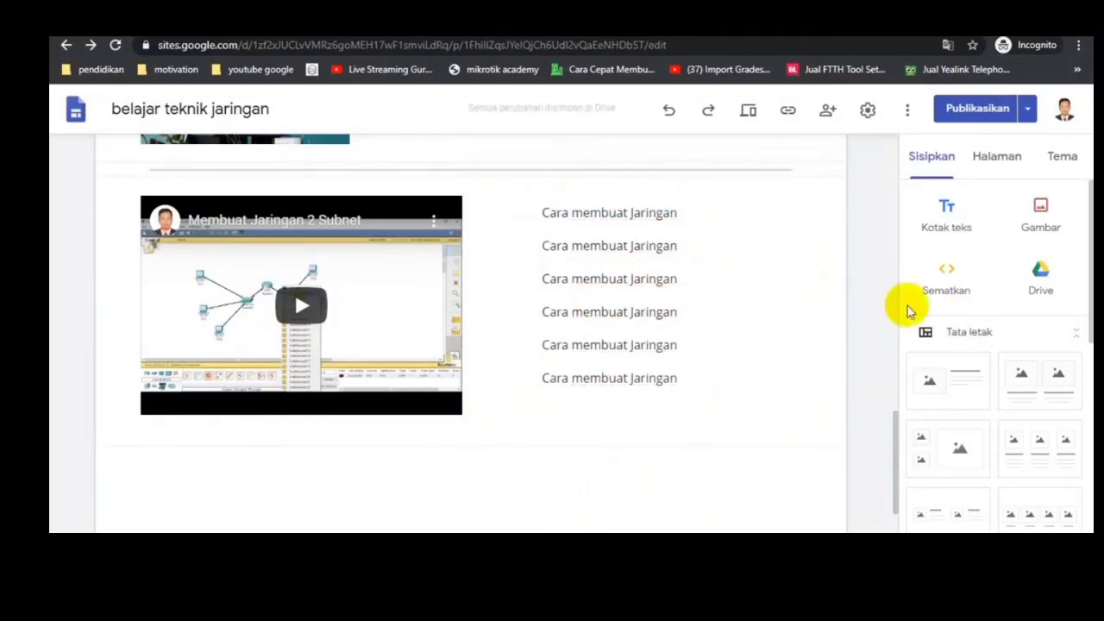
# Step: Insert a map of SMK Negeri 1 Ngasem, found by searching "smkn 1 ngasem", below the video section
pyautogui.scroll(-10, 1011, 451)
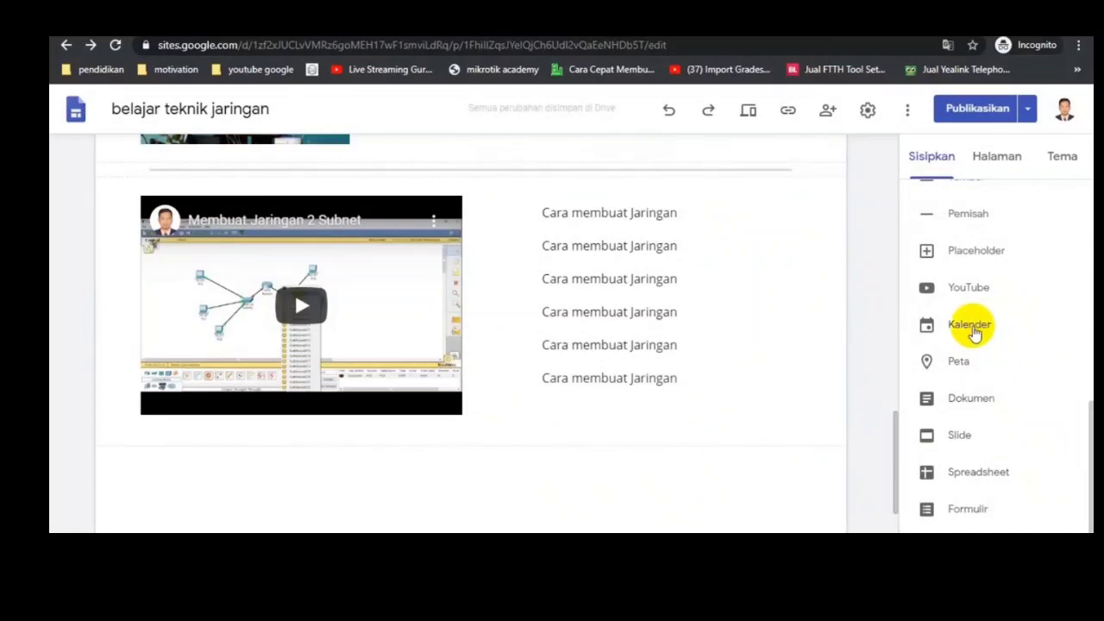
pyautogui.click(960, 366)
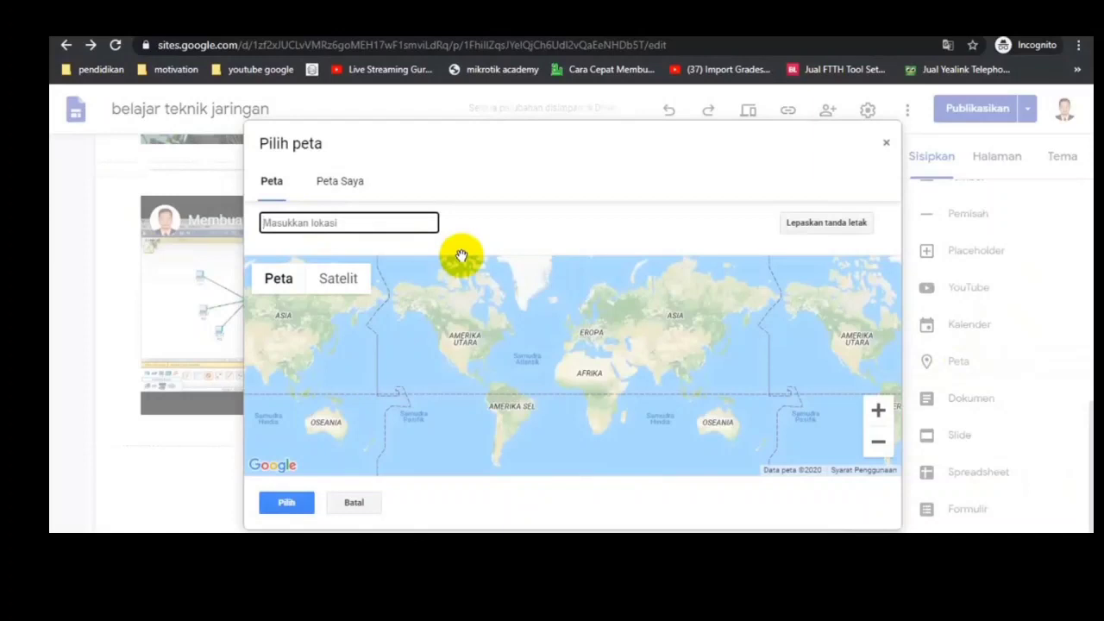
pyautogui.write('smkn')
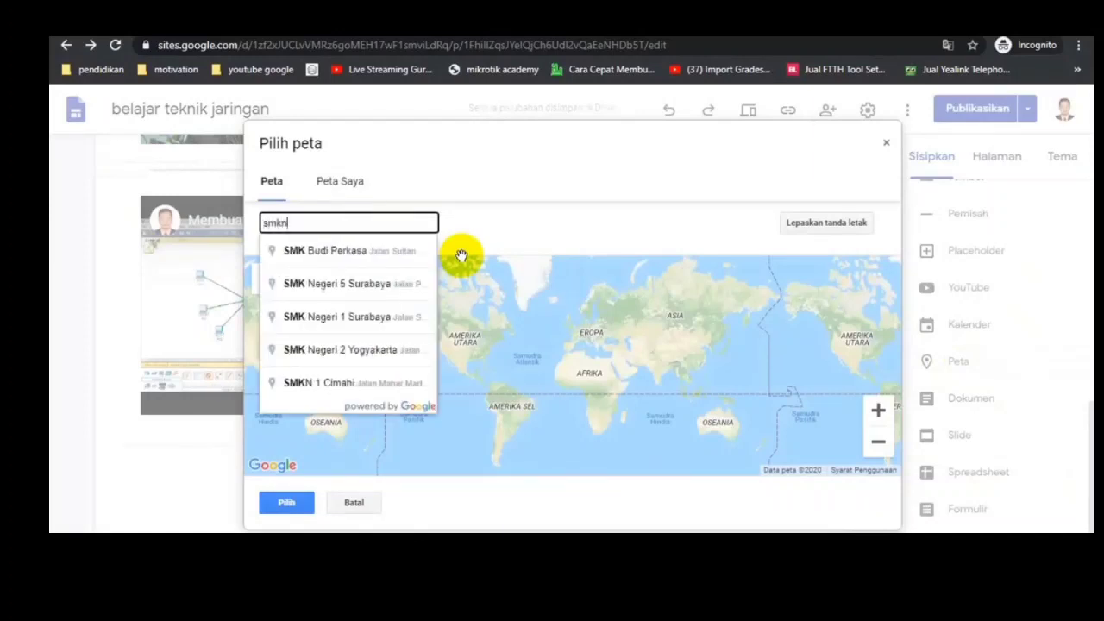
pyautogui.write(' 1 ngasem')
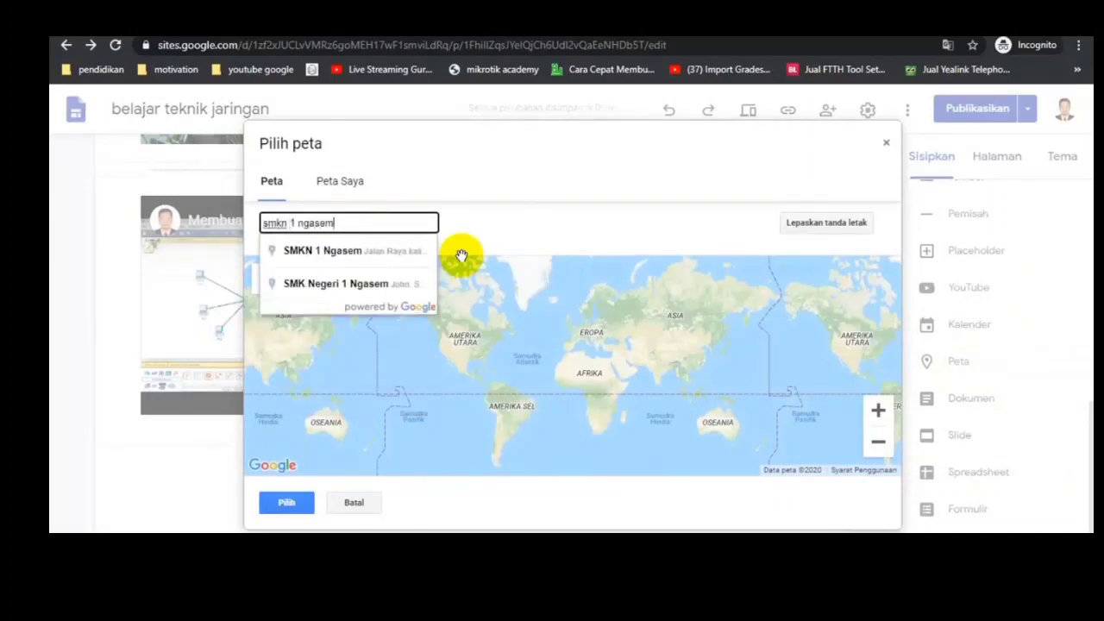
pyautogui.click(317, 290)
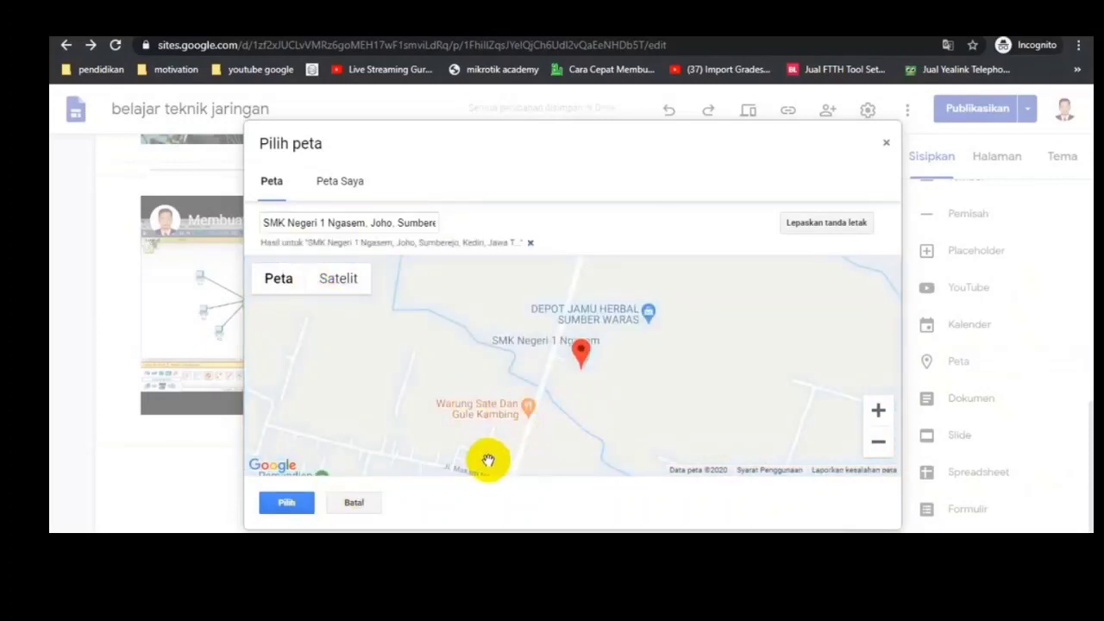
pyautogui.click(291, 503)
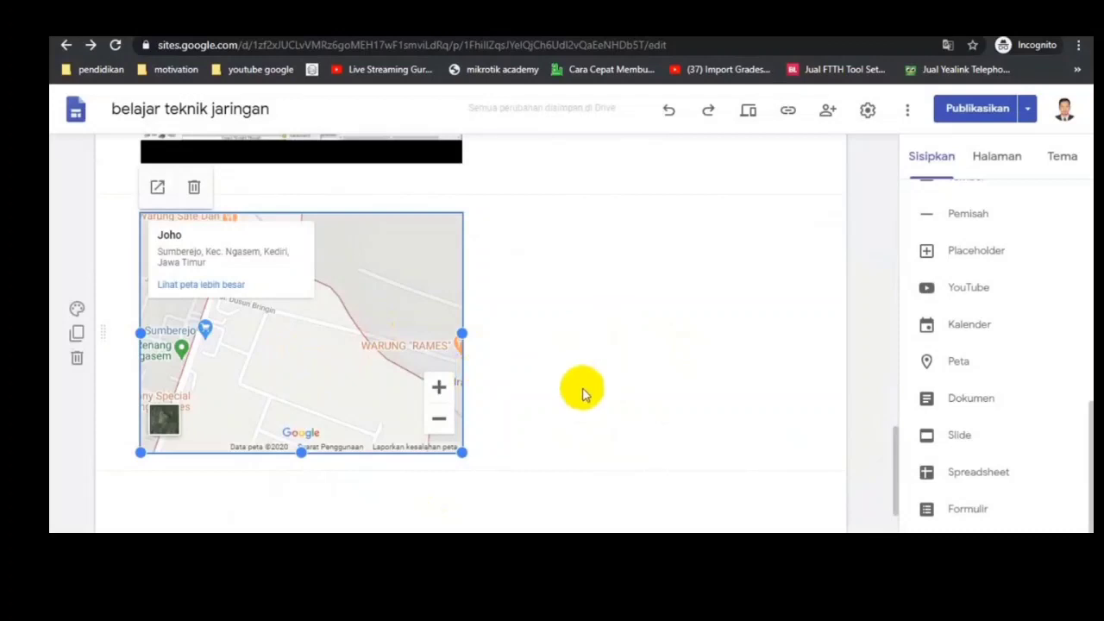
pyautogui.click(621, 368)
# Step: Preview the site and switch the preview to the tablet and then the large-screen layout
pyautogui.scroll(3, 636, 365)
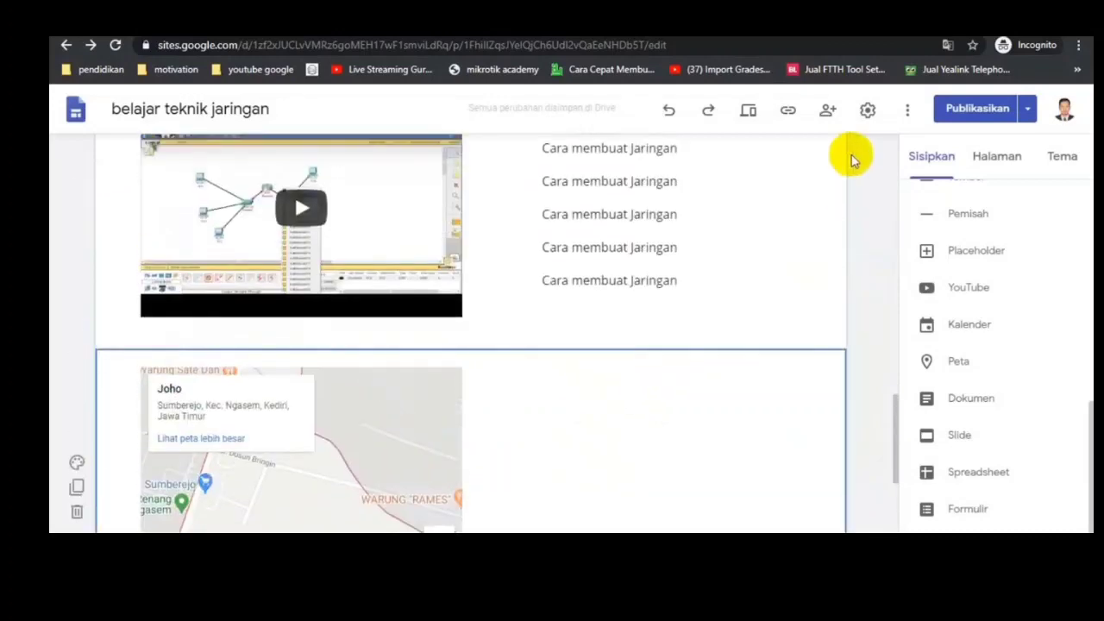
pyautogui.click(748, 110)
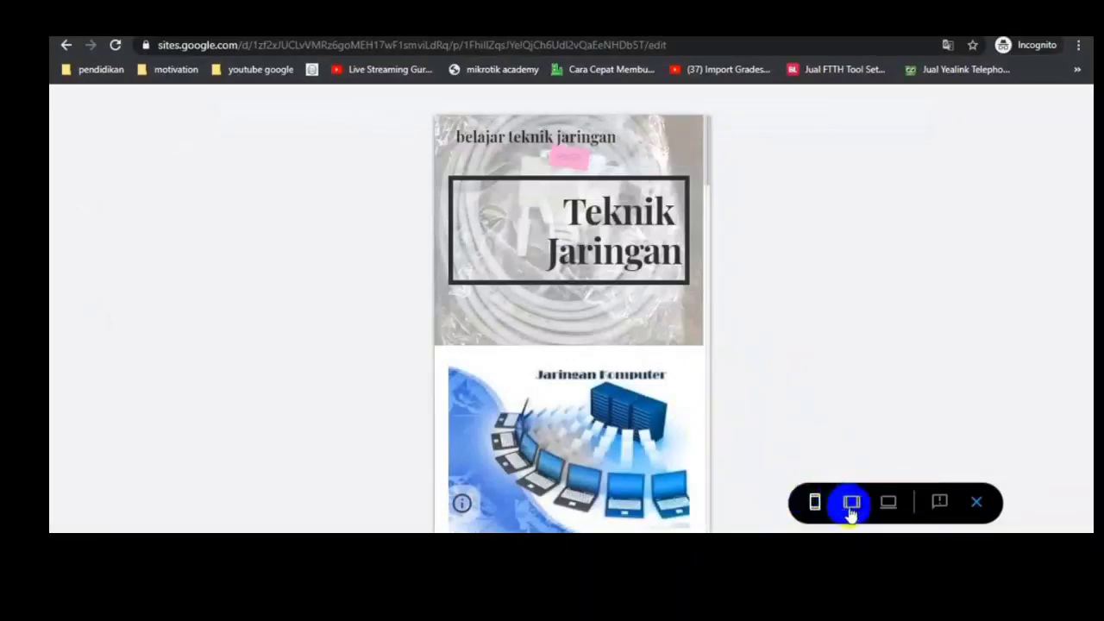
pyautogui.click(852, 504)
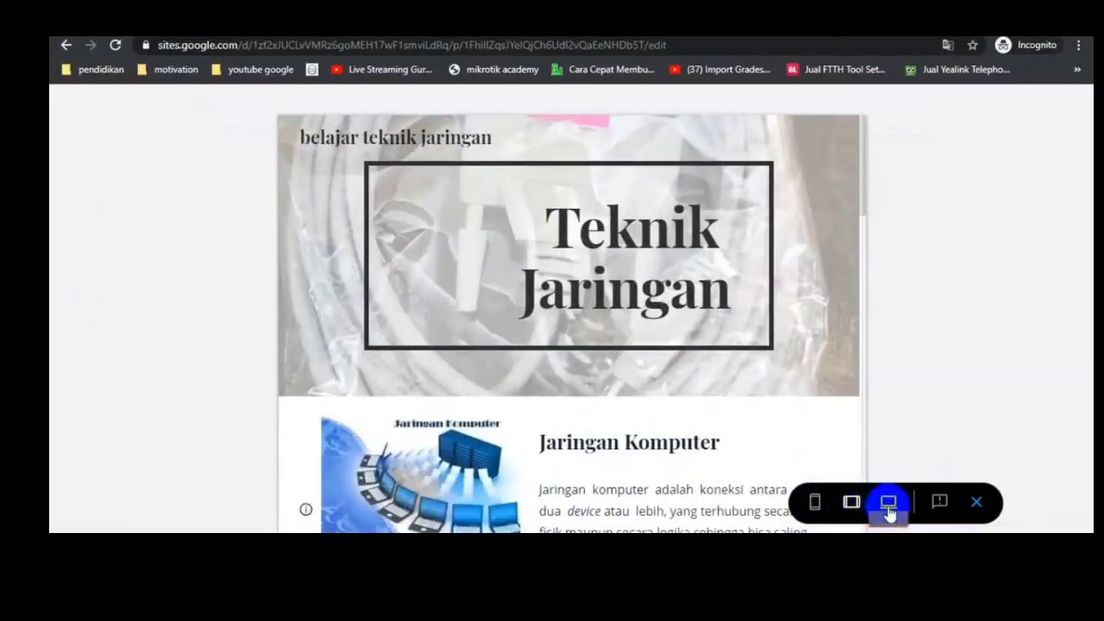
pyautogui.click(889, 504)
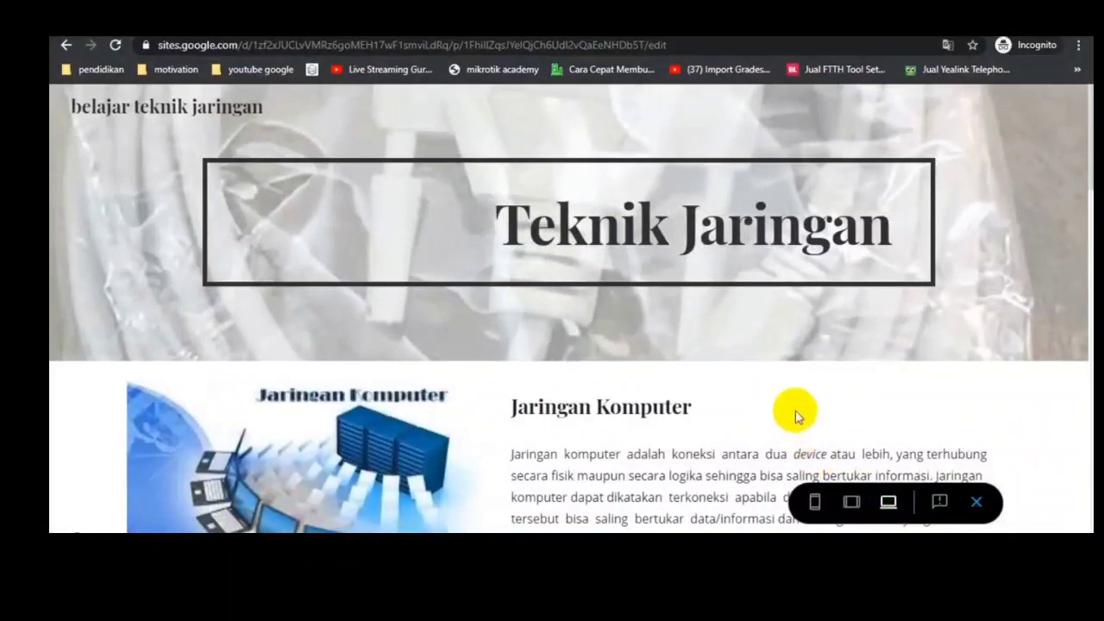
# Step: Page through the cable carousel in the preview and review the history block, robot picture, video and map below it
pyautogui.scroll(-8, 795, 412)
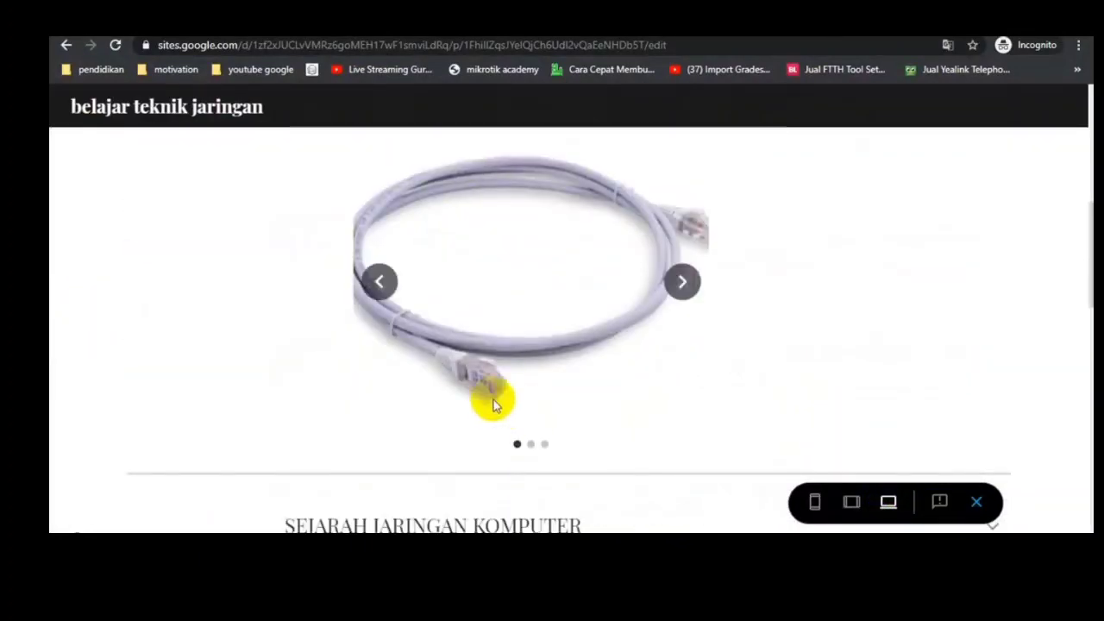
pyautogui.click(680, 290)
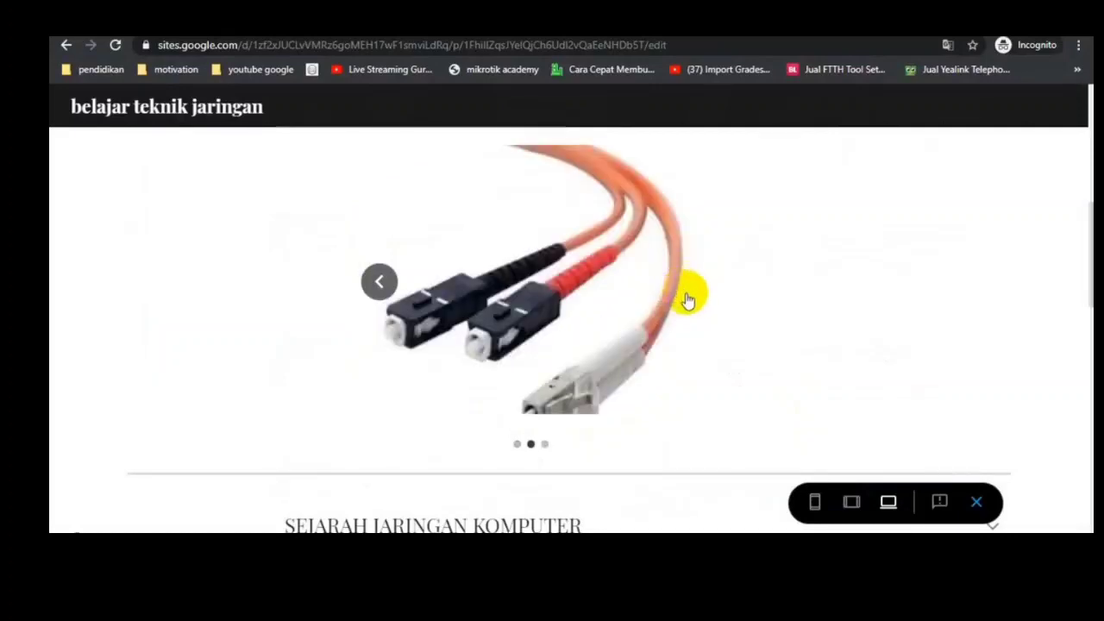
pyautogui.click(688, 296)
pyautogui.scroll(-4, 621, 402)
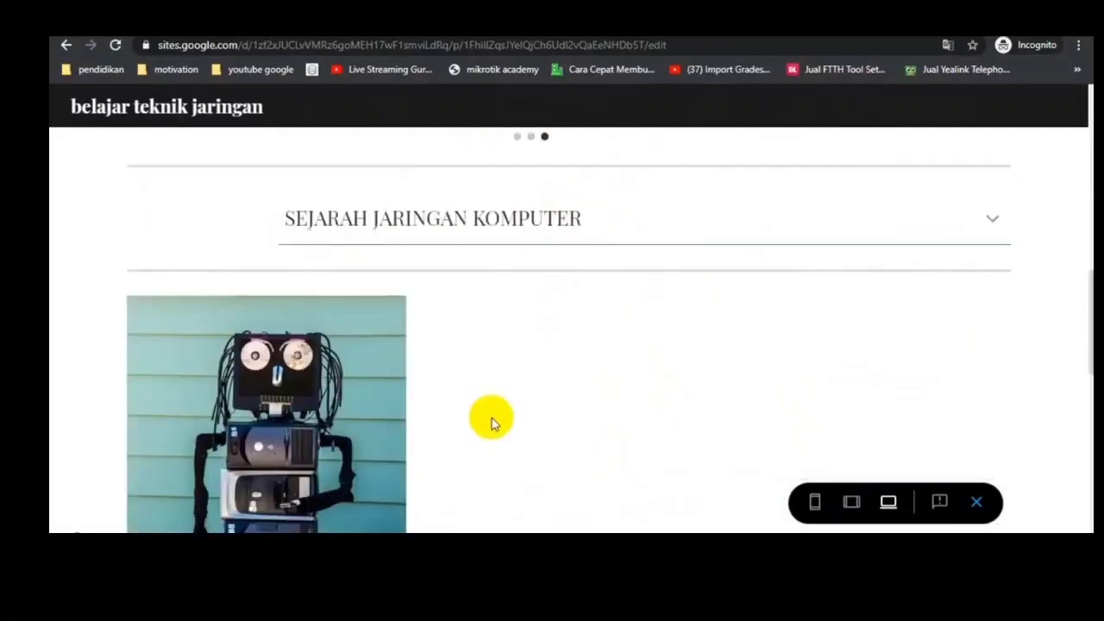
pyautogui.scroll(-5, 727, 360)
pyautogui.scroll(4, 377, 267)
pyautogui.scroll(-1, 581, 368)
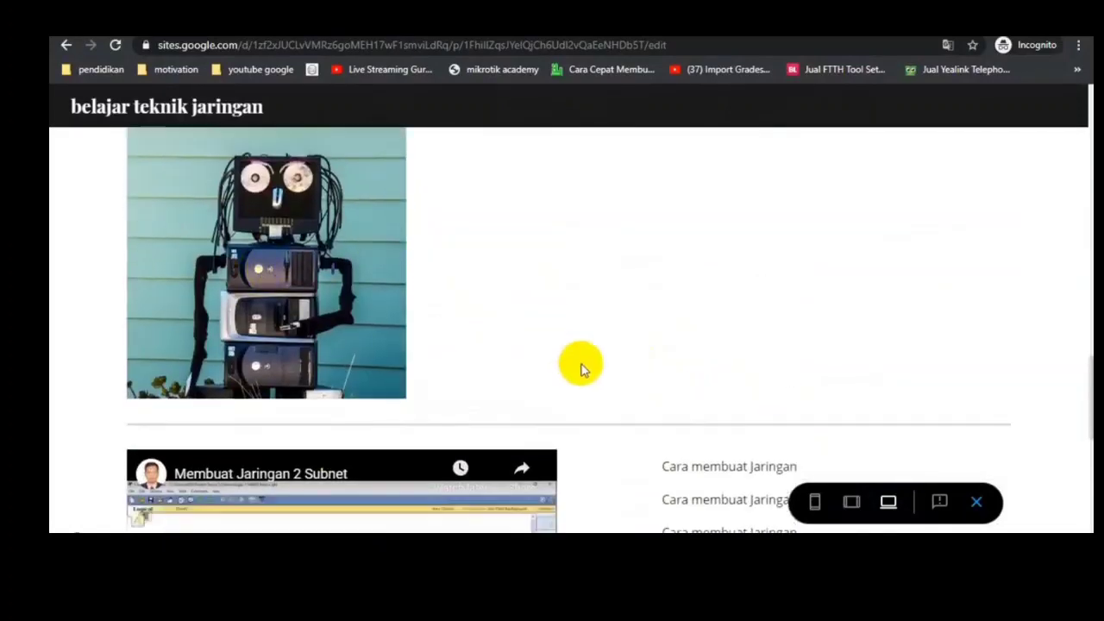
pyautogui.scroll(-4, 581, 369)
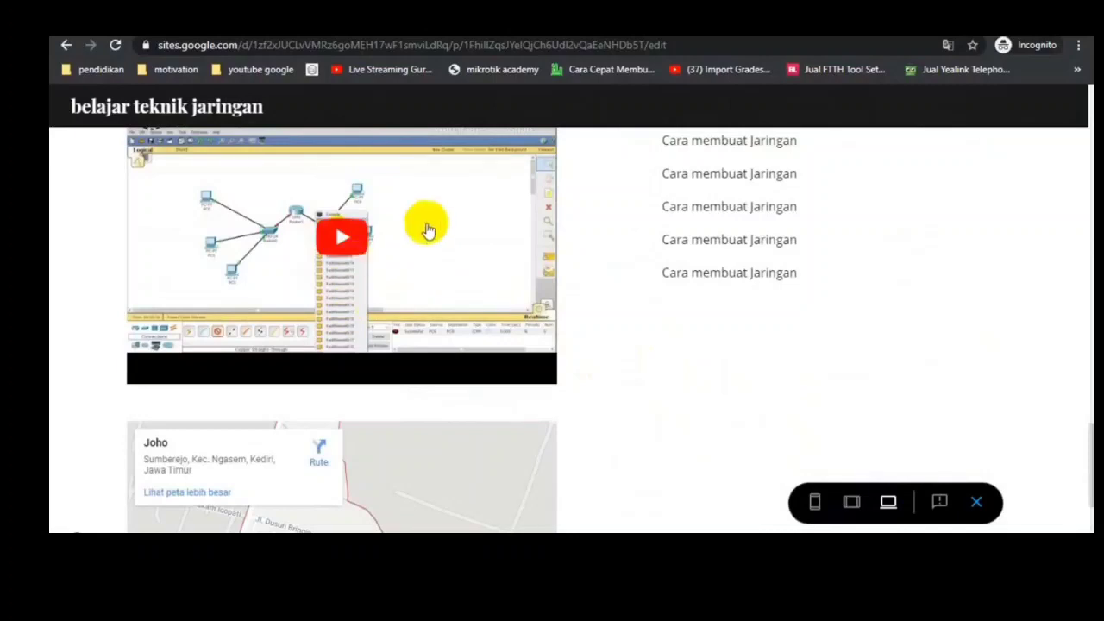
pyautogui.scroll(-3, 402, 419)
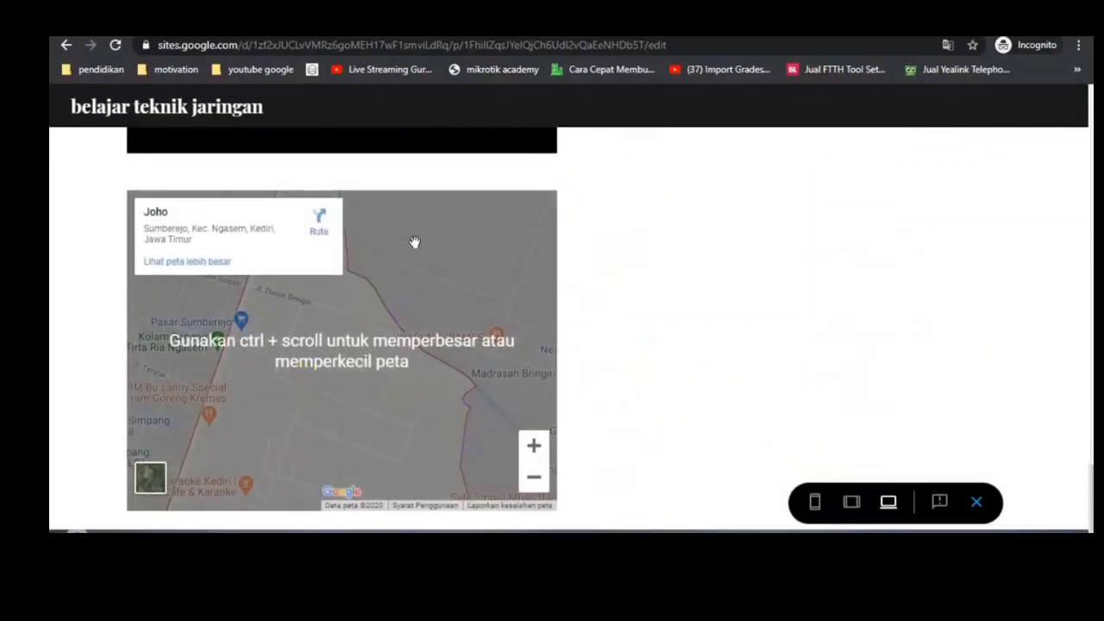
# Step: Test the embedded map in the preview, look over the whole page once more and exit the preview
pyautogui.click(329, 391)
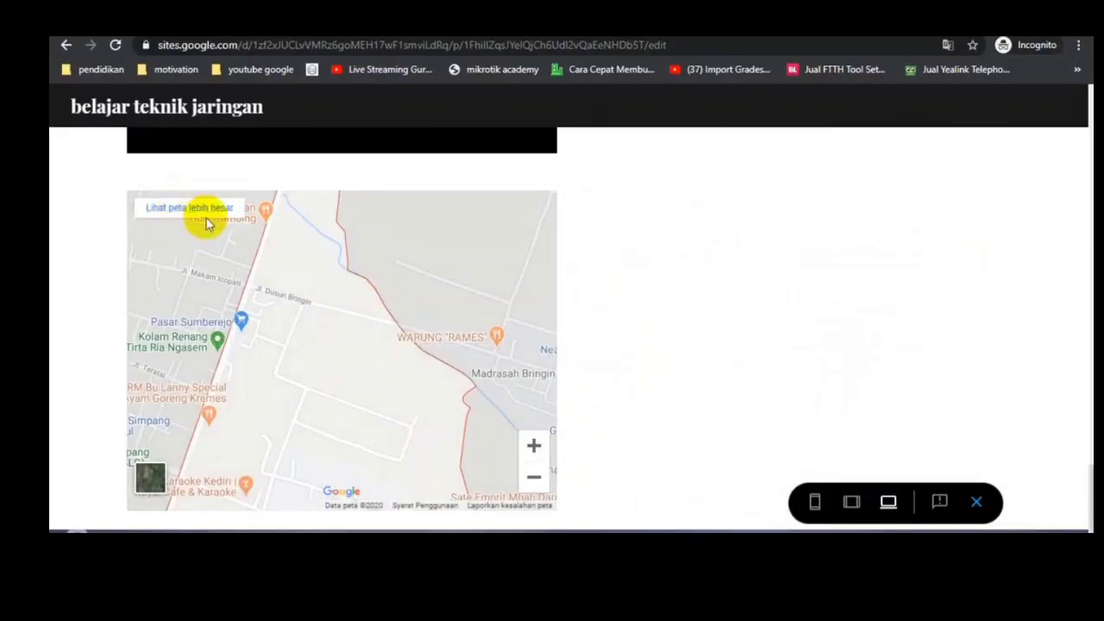
pyautogui.scroll(-1, 661, 366)
pyautogui.scroll(15, 722, 365)
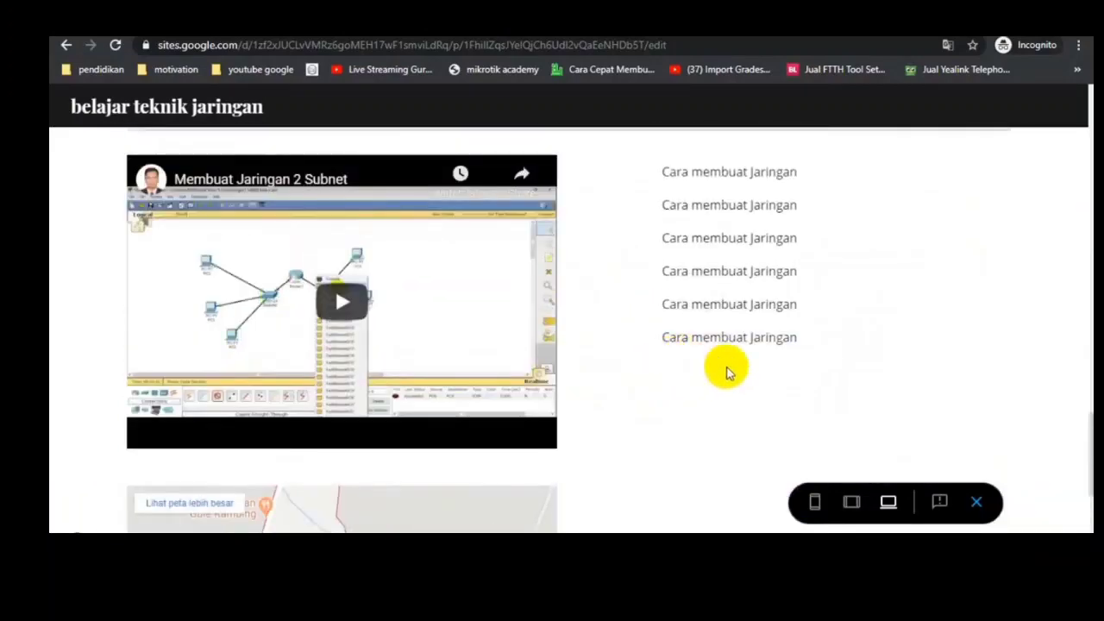
pyautogui.scroll(5, 736, 404)
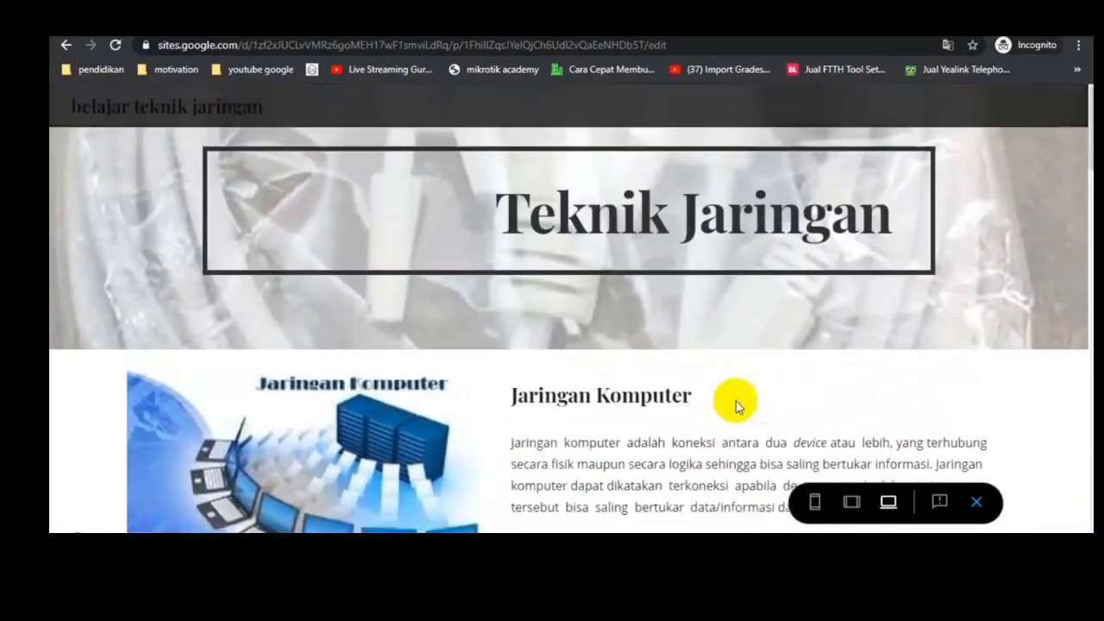
pyautogui.scroll(-3, 424, 394)
pyautogui.scroll(-15, 483, 384)
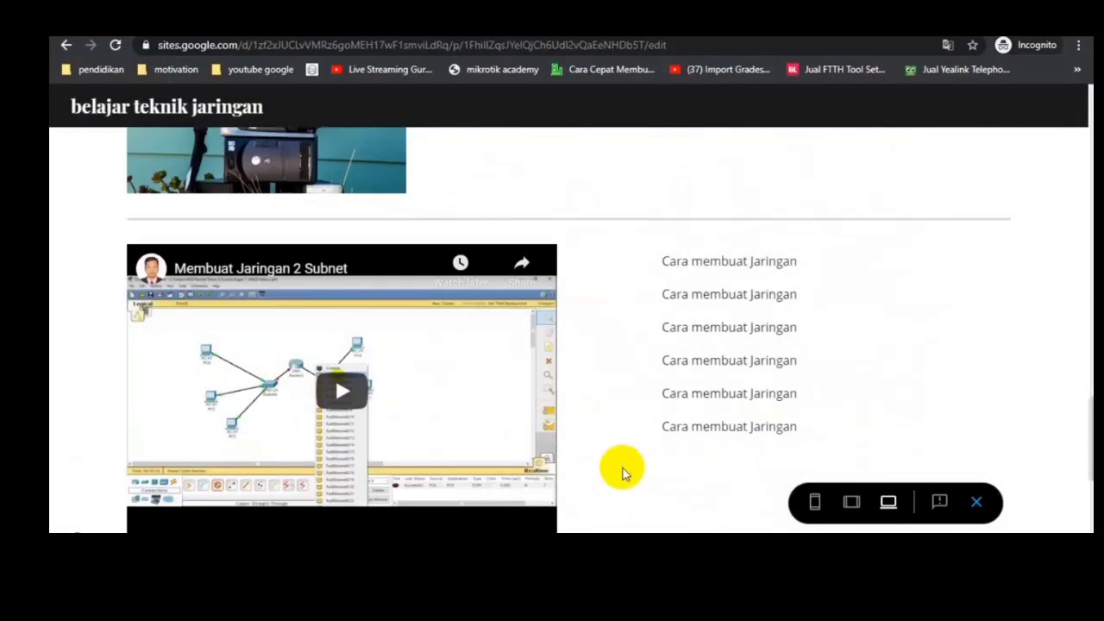
pyautogui.click(977, 501)
# Step: Review the draft changes to the home page and publish the updated site
pyautogui.scroll(-10, 781, 345)
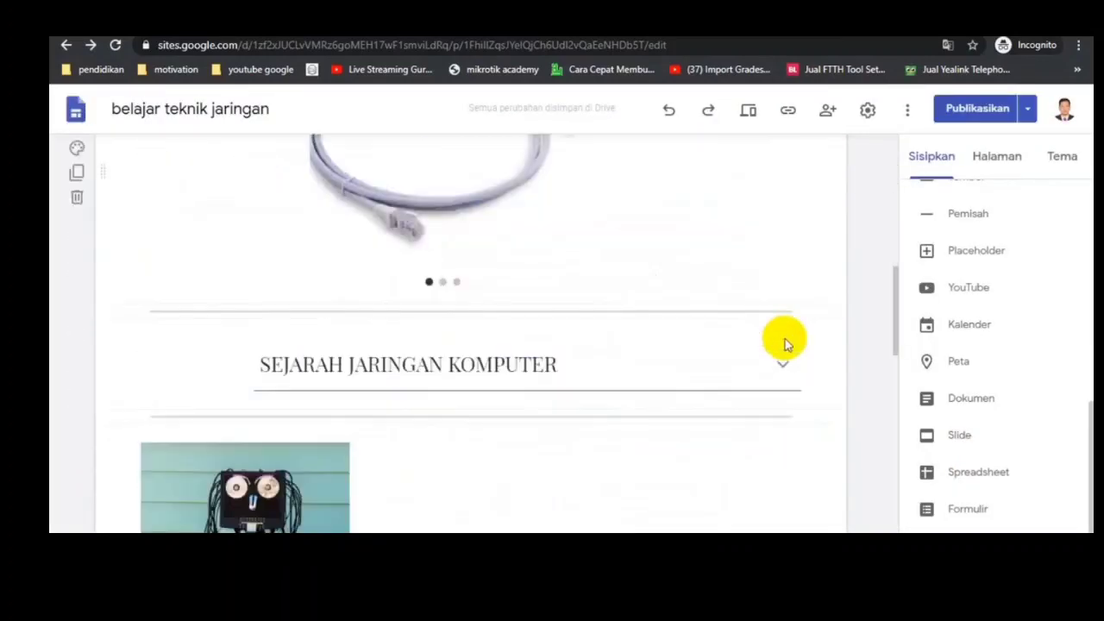
pyautogui.scroll(-3, 821, 389)
pyautogui.scroll(6, 777, 323)
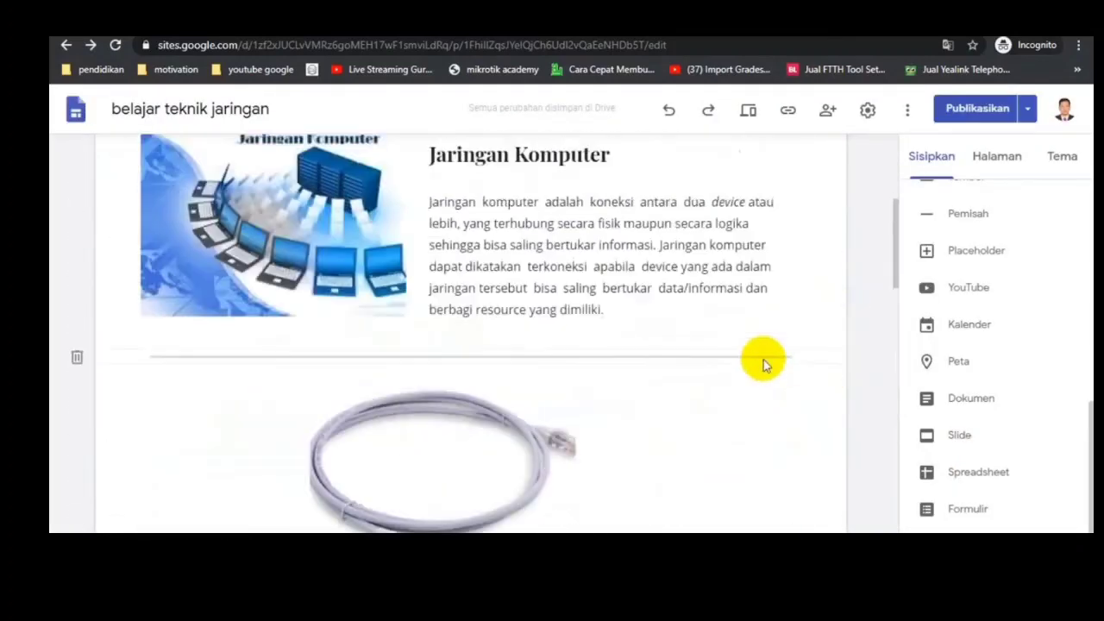
pyautogui.scroll(-1, 762, 362)
pyautogui.scroll(-2, 773, 363)
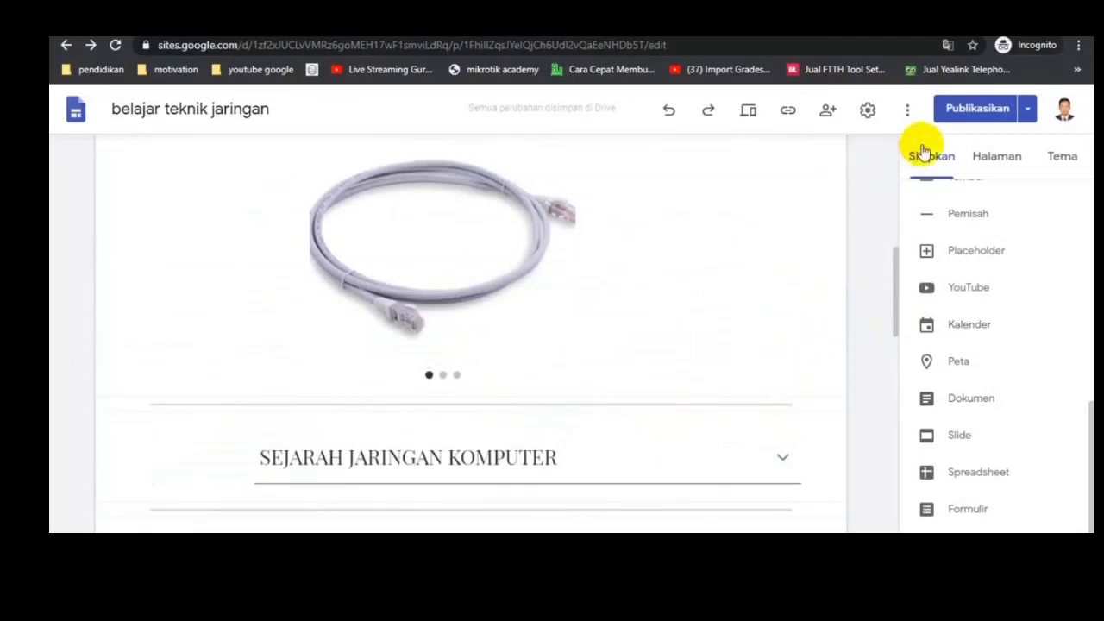
pyautogui.click(959, 113)
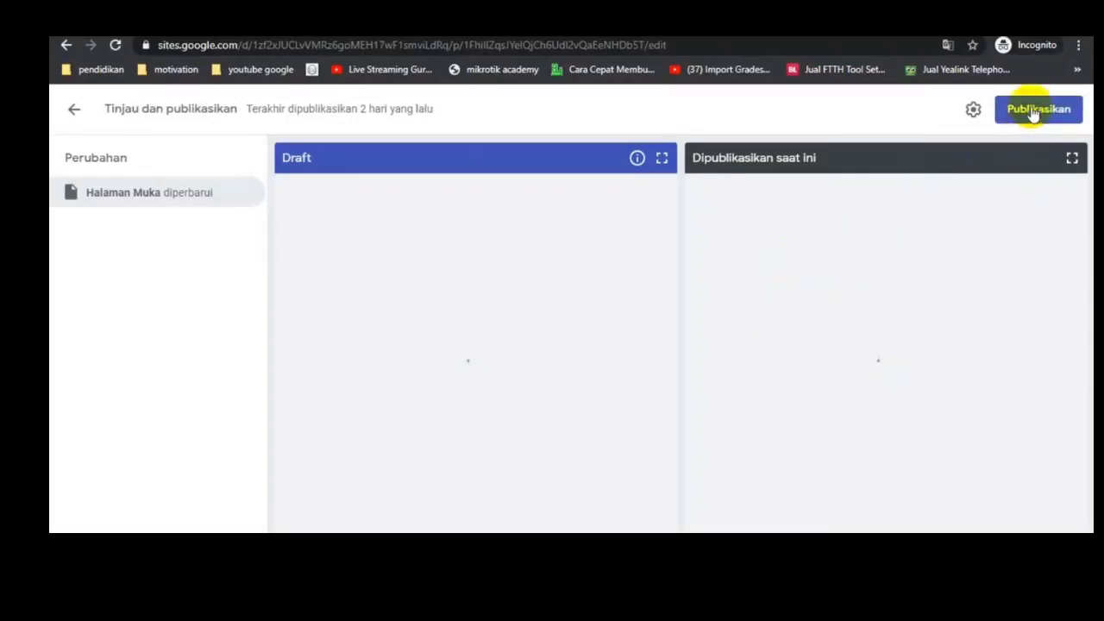
pyautogui.click(1034, 113)
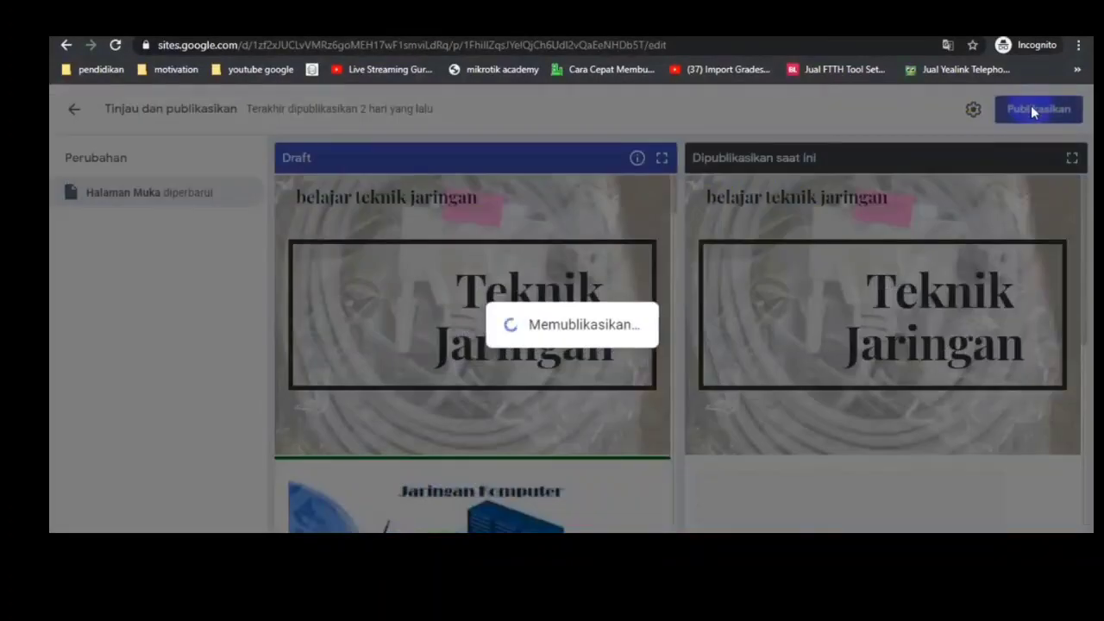